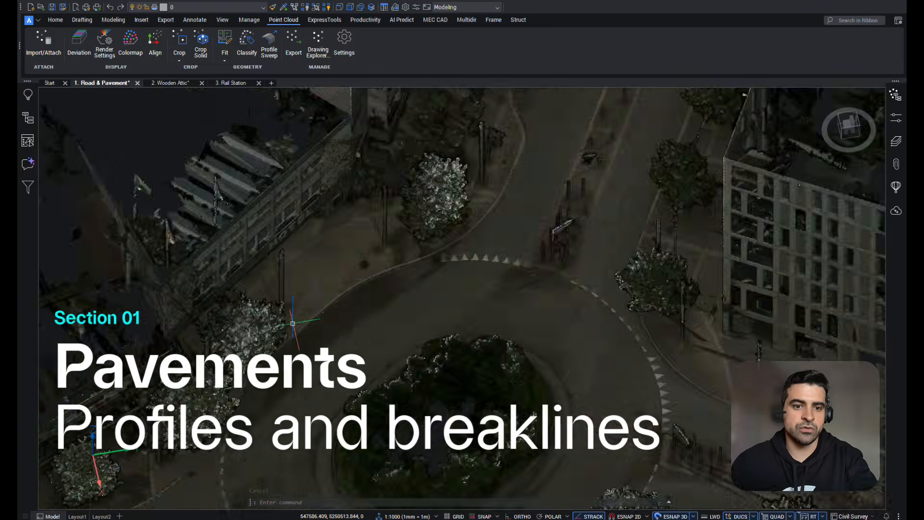
Examine the kerb edge between the pavement and the roundabout road in the point cloud
{"action": "scroll", "coordinate": [339, 304], "scroll_direction": "up", "scroll_amount": 6}
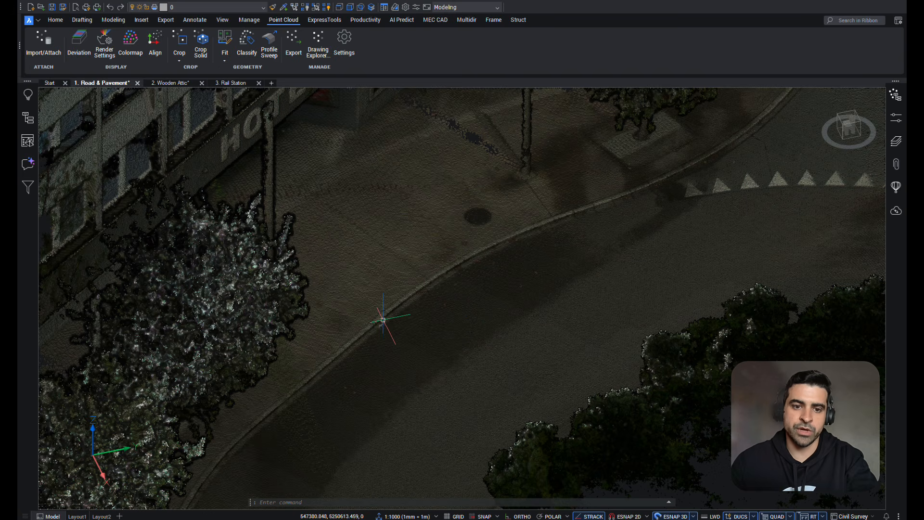
{"action": "scroll", "coordinate": [391, 342], "scroll_direction": "up", "scroll_amount": 6}
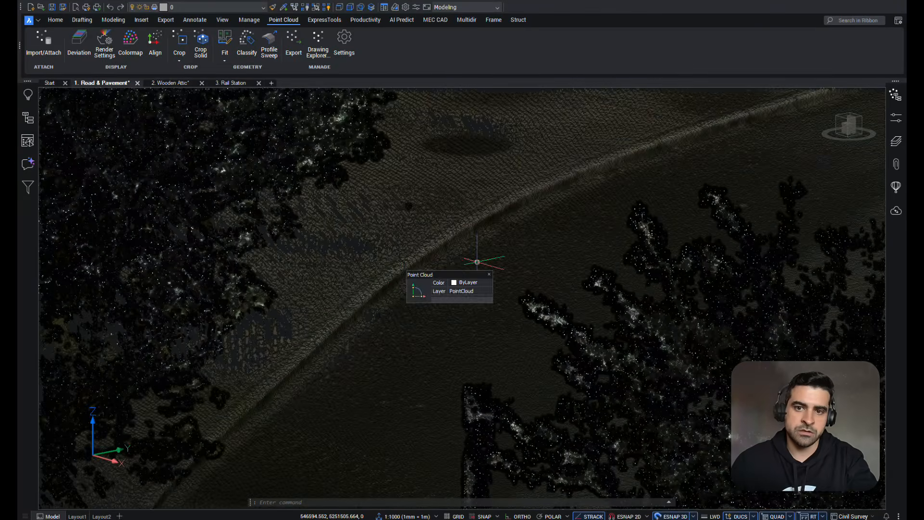
{"action": "scroll", "coordinate": [690, 248], "scroll_direction": "up", "scroll_amount": 3}
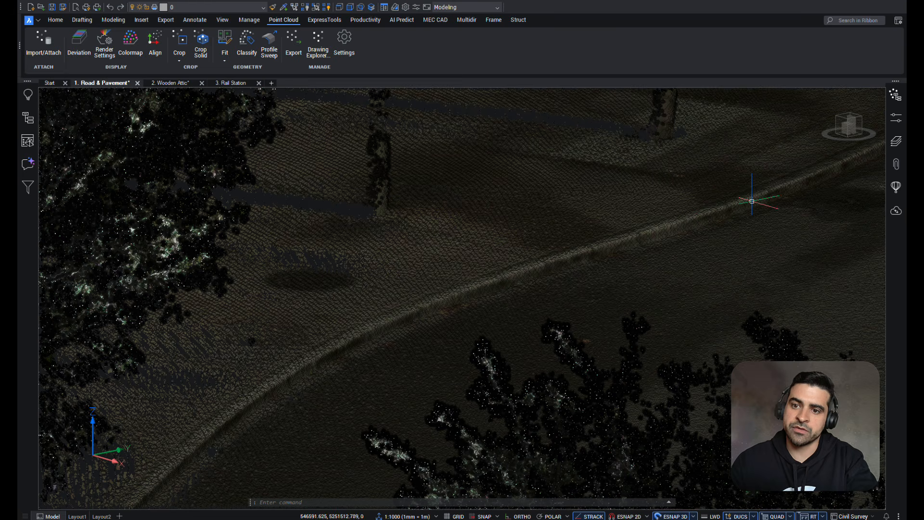
{"action": "scroll", "coordinate": [279, 358], "scroll_direction": "down", "scroll_amount": 1}
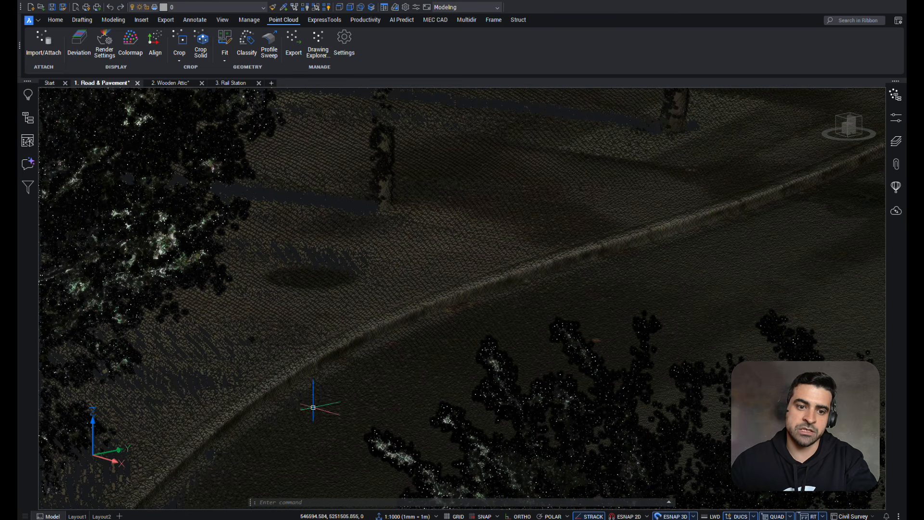
{"action": "scroll", "coordinate": [800, 222], "scroll_direction": "up", "scroll_amount": 3}
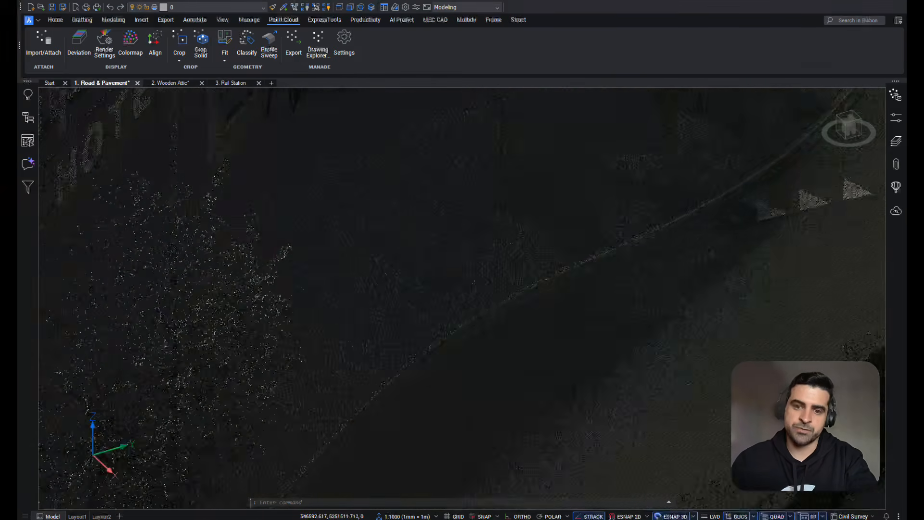
{"action": "middle_click_drag", "start_coordinate": [577, 284], "coordinate": [669, 288], "text": "shift"}
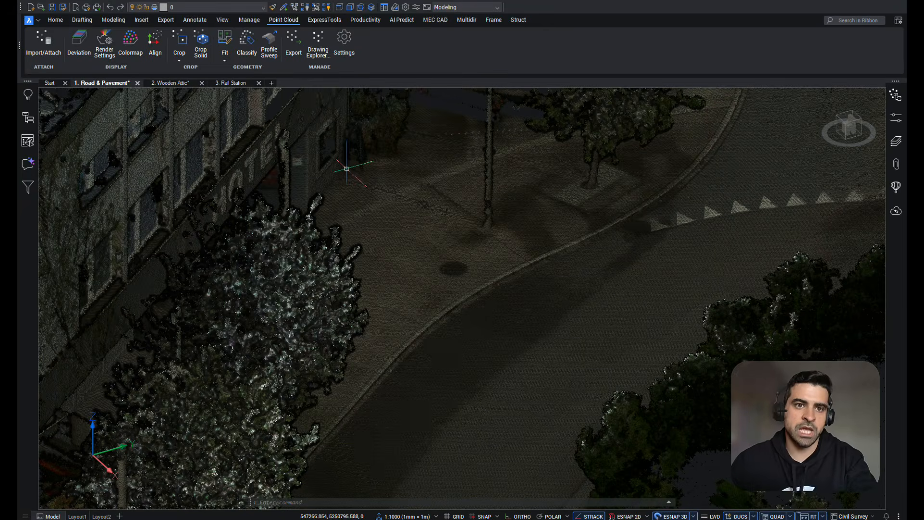
Start a point cloud Profile Sweep, setting its start point on the kerb edge and its start direction along the kerb
{"action": "left_click", "coordinate": [268, 49]}
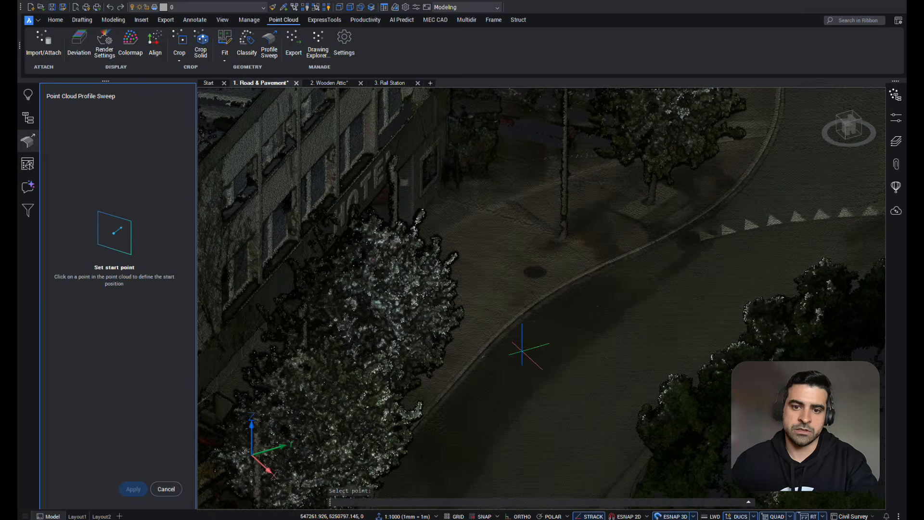
{"action": "scroll", "coordinate": [522, 352], "scroll_direction": "up", "scroll_amount": 6}
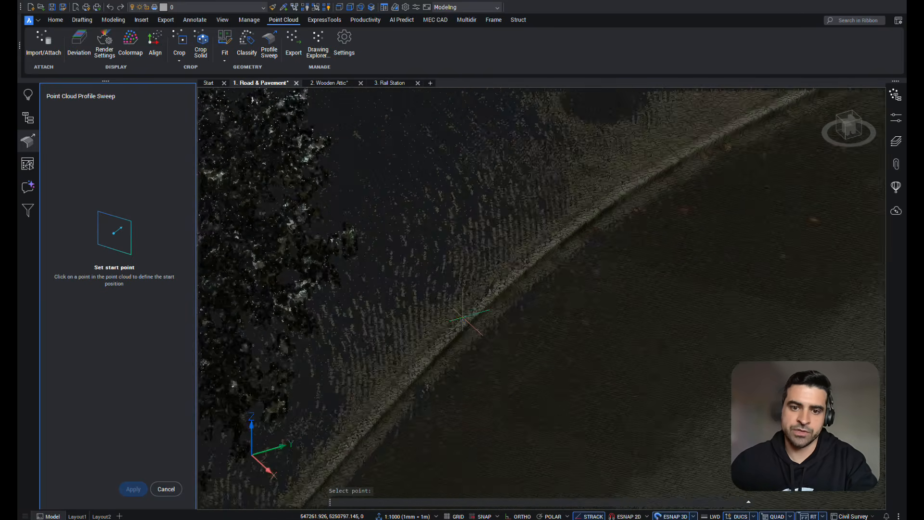
{"action": "scroll", "coordinate": [462, 318], "scroll_direction": "up", "scroll_amount": 3}
{"action": "scroll", "coordinate": [478, 303], "scroll_direction": "up", "scroll_amount": 2}
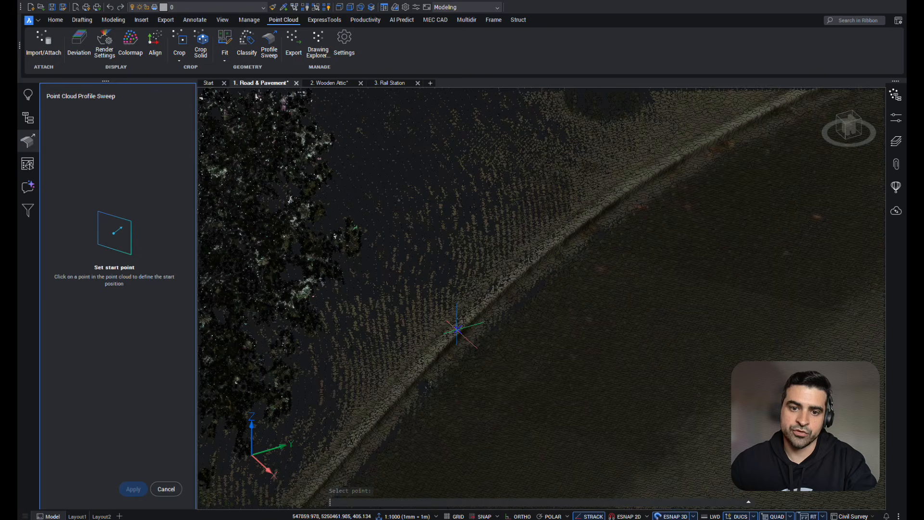
{"action": "left_click", "coordinate": [458, 330]}
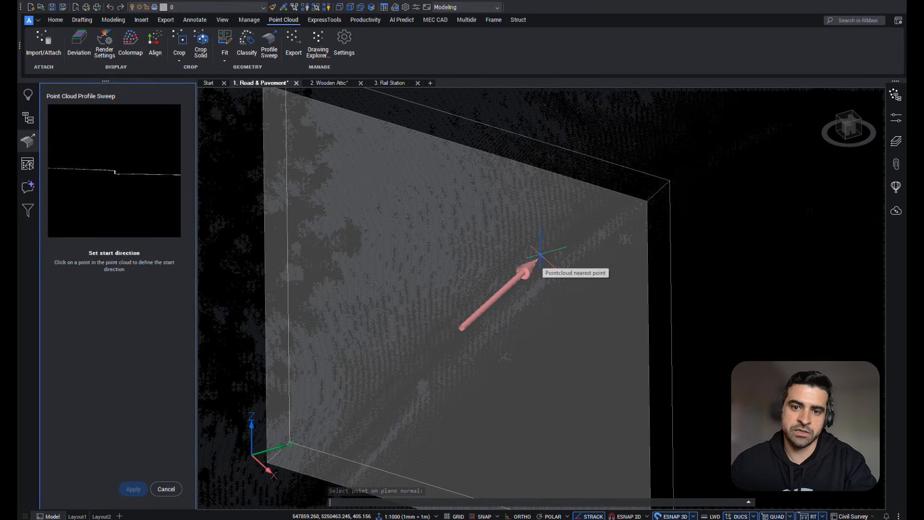
{"action": "left_click", "coordinate": [541, 251]}
Enlarge the section preview and shrink the section box to about 2.17 m wide and 1.98 m high
{"action": "scroll", "coordinate": [540, 253], "scroll_direction": "down", "scroll_amount": 4}
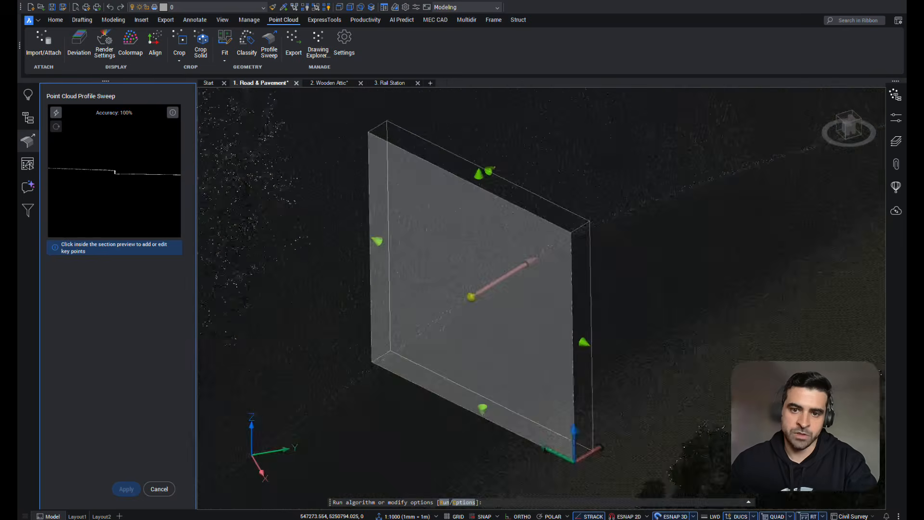
{"action": "mouse_move", "coordinate": [540, 253]}
{"action": "middle_mouse_down", "text": "shift"}
{"action": "mouse_move", "coordinate": [380, 291]}
{"action": "mouse_move", "coordinate": [537, 256]}
{"action": "middle_mouse_up", "text": "shift"}
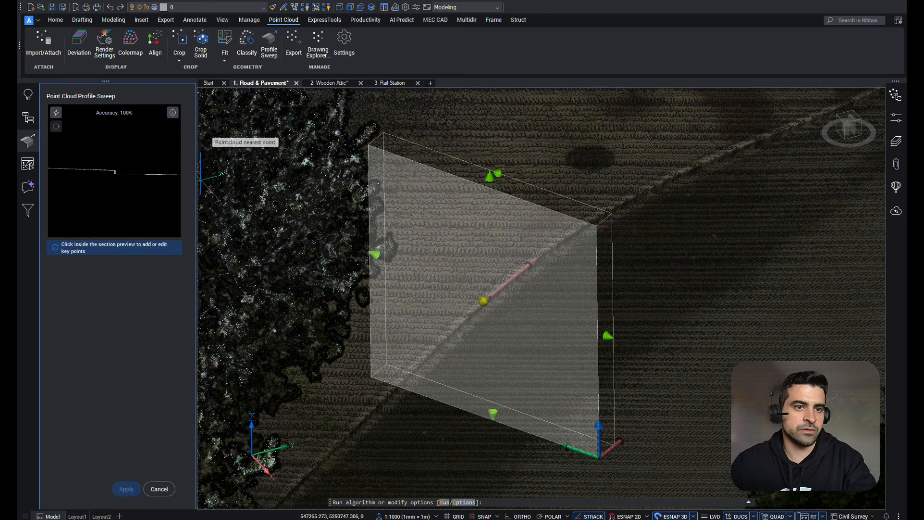
{"action": "left_click_drag", "start_coordinate": [200, 181], "coordinate": [246, 182]}
{"action": "mouse_move", "coordinate": [501, 284]}
{"action": "middle_mouse_down", "text": "shift"}
{"action": "mouse_move", "coordinate": [498, 339]}
{"action": "mouse_move", "coordinate": [502, 298]}
{"action": "mouse_move", "coordinate": [476, 342]}
{"action": "mouse_move", "coordinate": [433, 327]}
{"action": "mouse_move", "coordinate": [505, 289]}
{"action": "middle_mouse_up", "text": "shift"}
{"action": "middle_click_drag", "start_coordinate": [604, 344], "coordinate": [599, 362], "text": "shift"}
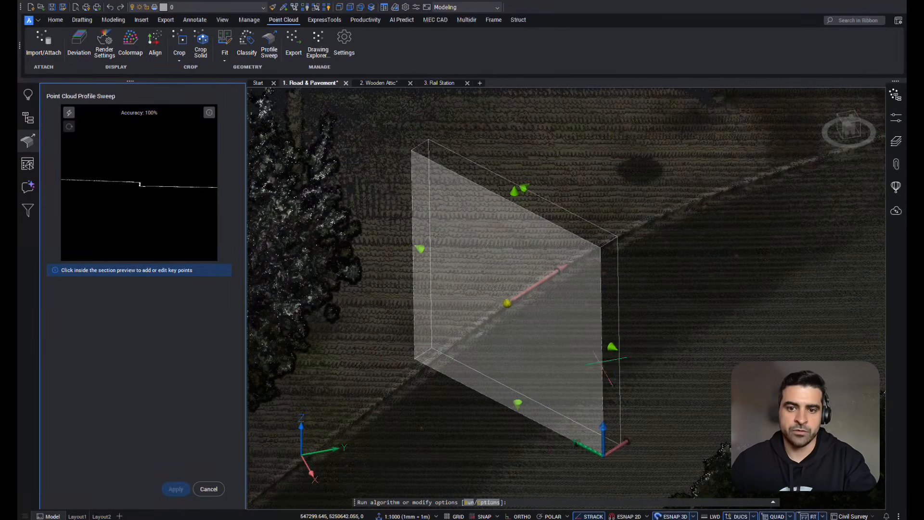
{"action": "left_click", "coordinate": [612, 346]}
{"action": "left_click", "coordinate": [568, 324]}
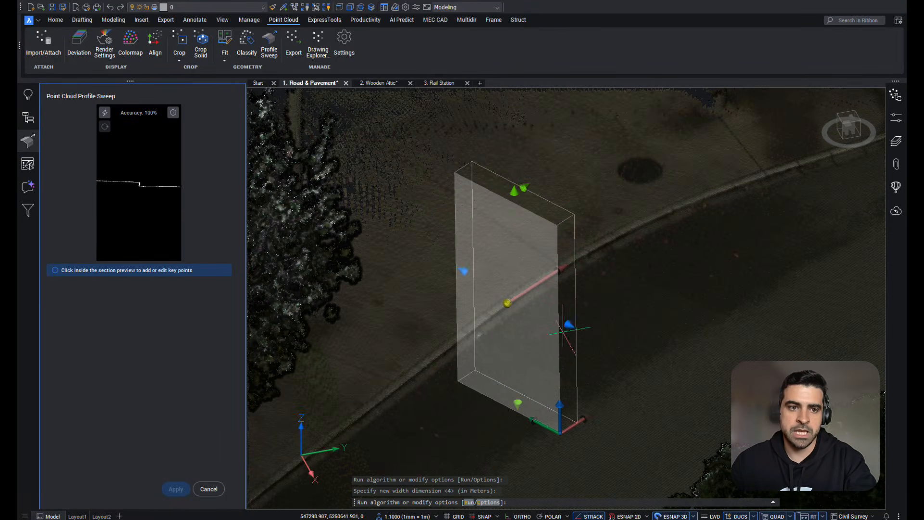
{"action": "left_click", "coordinate": [514, 191]}
{"action": "left_click", "coordinate": [512, 240]}
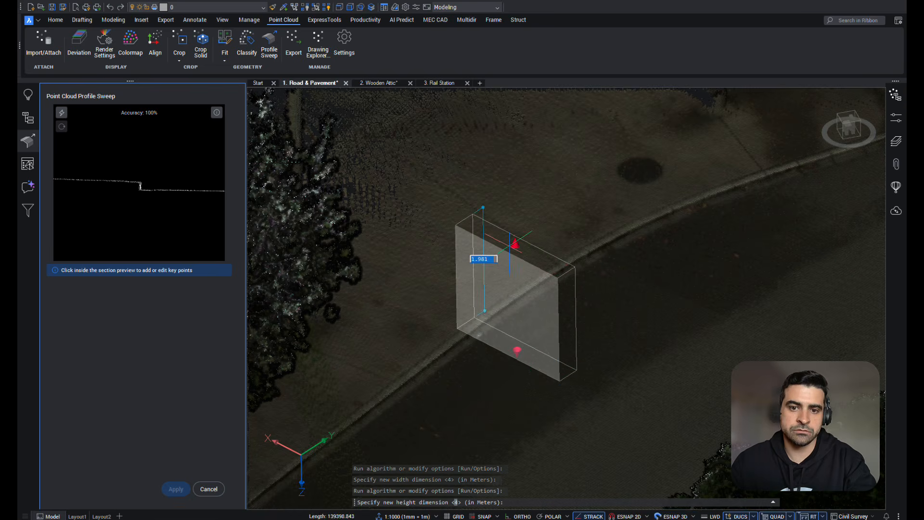
Check the kerb shape in the section preview and reduce the section box's width and height further around it
{"action": "scroll", "coordinate": [514, 351], "scroll_direction": "up", "scroll_amount": 5}
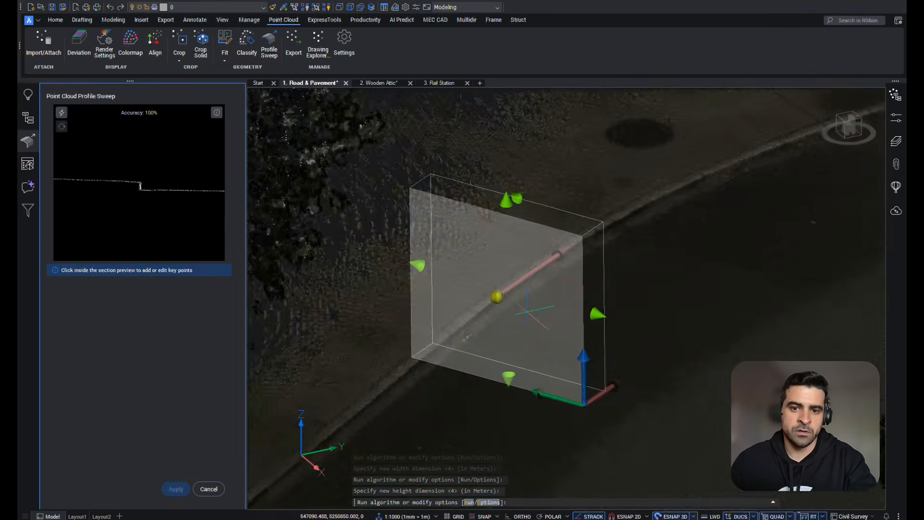
{"action": "mouse_move", "coordinate": [515, 288]}
{"action": "middle_mouse_down", "text": "shift"}
{"action": "mouse_move", "coordinate": [534, 366]}
{"action": "mouse_move", "coordinate": [515, 291]}
{"action": "mouse_move", "coordinate": [508, 301]}
{"action": "middle_mouse_up", "text": "shift"}
{"action": "scroll", "coordinate": [145, 202], "scroll_direction": "up", "scroll_amount": 5}
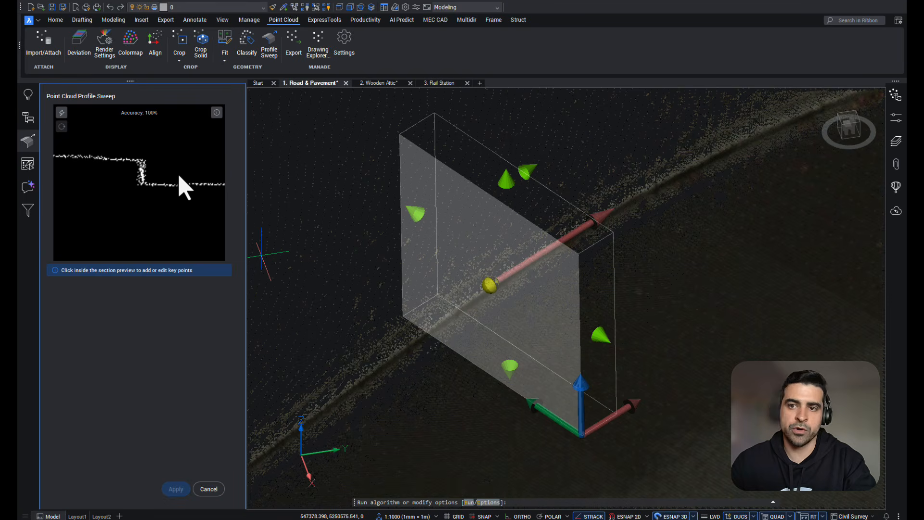
{"action": "left_click", "coordinate": [599, 335]}
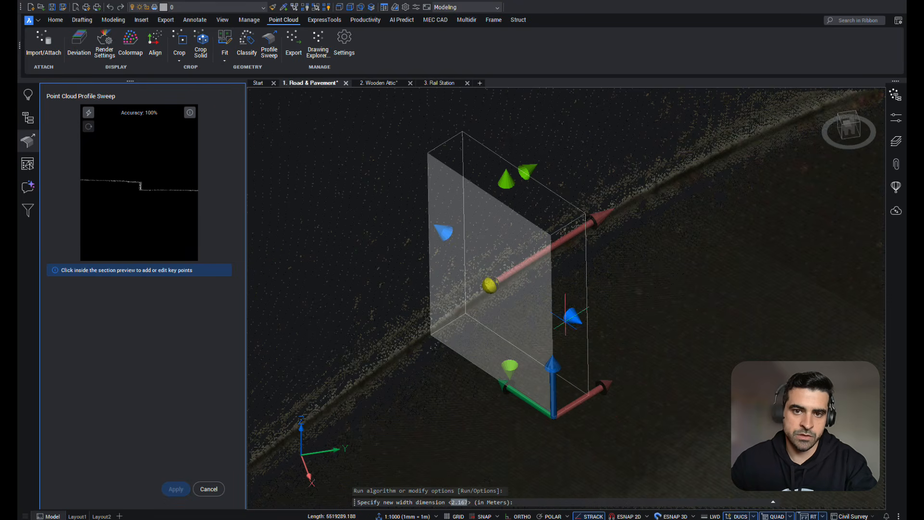
{"action": "left_click", "coordinate": [565, 320]}
{"action": "left_click", "coordinate": [507, 183]}
{"action": "left_click", "coordinate": [507, 200]}
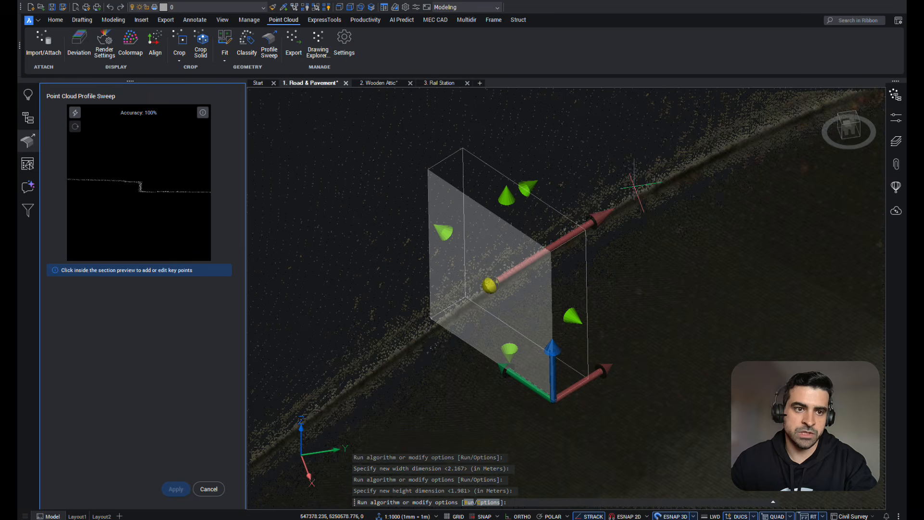
Reduce the section box's depth to about 0.19 m and inspect the kerb points in the section preview
{"action": "middle_click_drag", "start_coordinate": [634, 186], "coordinate": [510, 208], "text": "shift"}
{"action": "left_click", "coordinate": [482, 182]}
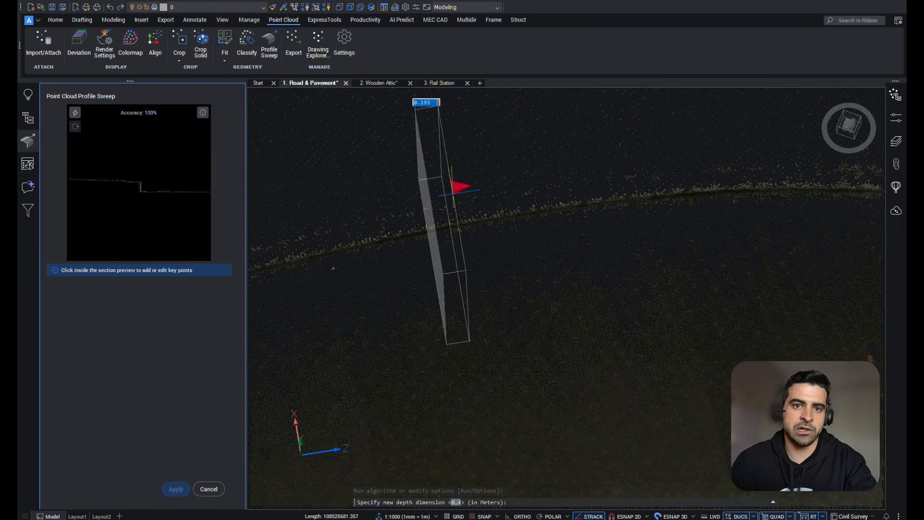
{"action": "left_click", "coordinate": [453, 193]}
{"action": "middle_click_drag", "start_coordinate": [540, 235], "coordinate": [592, 195], "text": "shift"}
{"action": "scroll", "coordinate": [143, 186], "scroll_direction": "up", "scroll_amount": 5}
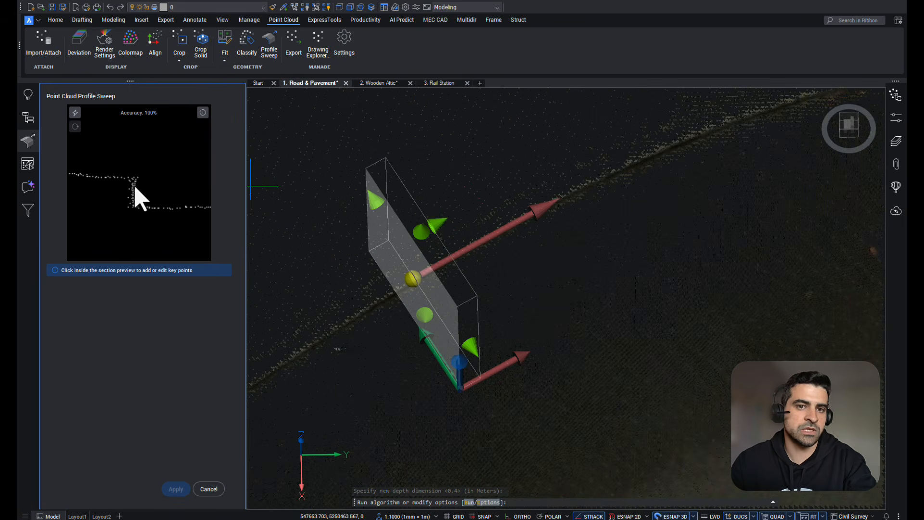
{"action": "scroll", "coordinate": [144, 189], "scroll_direction": "down", "scroll_amount": 3}
{"action": "middle_click_drag", "start_coordinate": [153, 204], "coordinate": [143, 200]}
{"action": "scroll", "coordinate": [134, 196], "scroll_direction": "up", "scroll_amount": 3}
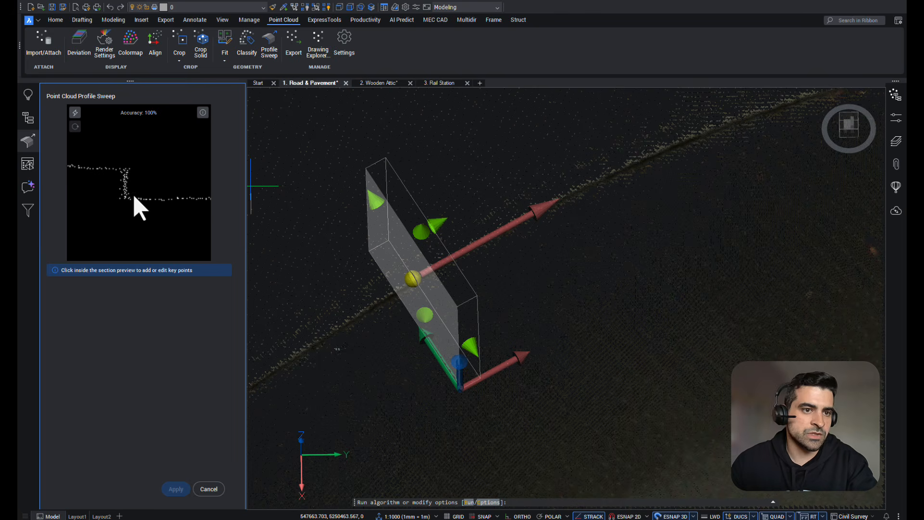
Reorient the section plane by re-aiming its direction arrow at the kerb line farther along the road
{"action": "middle_click_drag", "start_coordinate": [502, 269], "coordinate": [512, 247], "text": "shift"}
{"action": "left_click", "coordinate": [526, 208]}
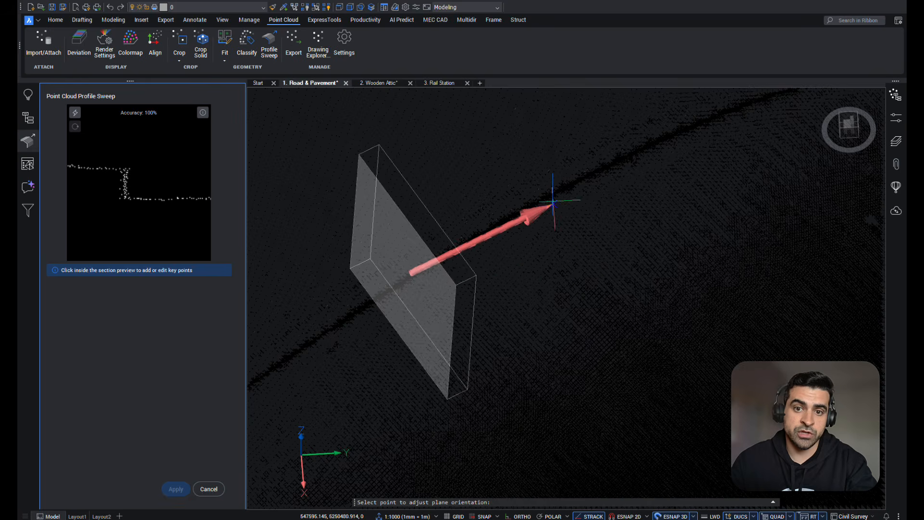
{"action": "left_click", "coordinate": [535, 198]}
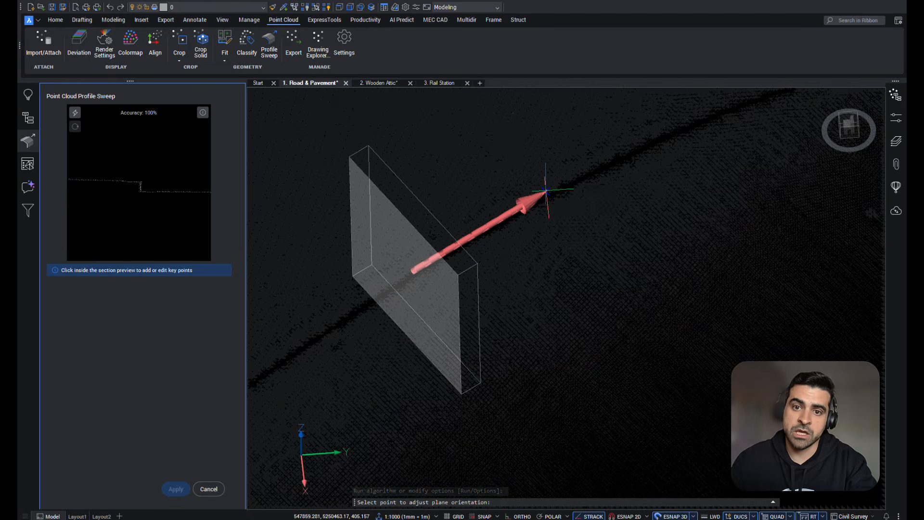
{"action": "left_click", "coordinate": [547, 191]}
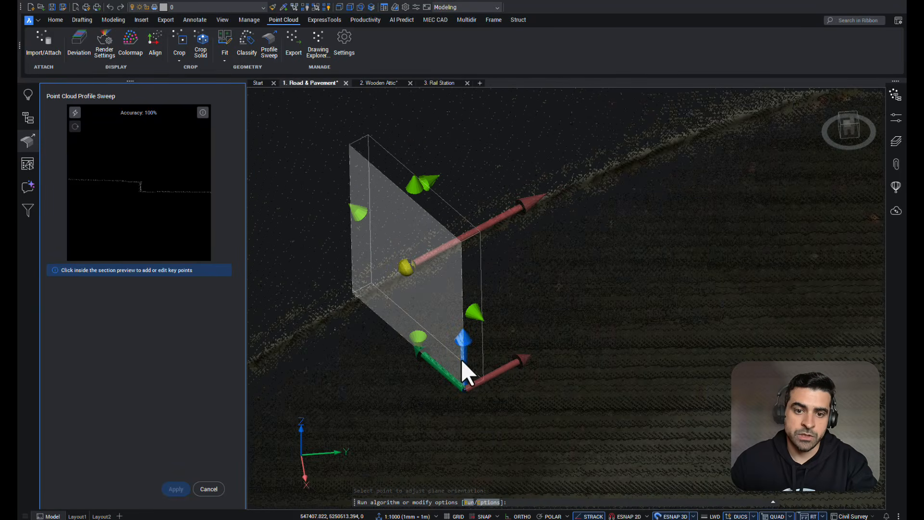
Shift the section plane sideways across the kerb and move it back until the kerb step is centred in the preview
{"action": "left_click", "coordinate": [440, 372]}
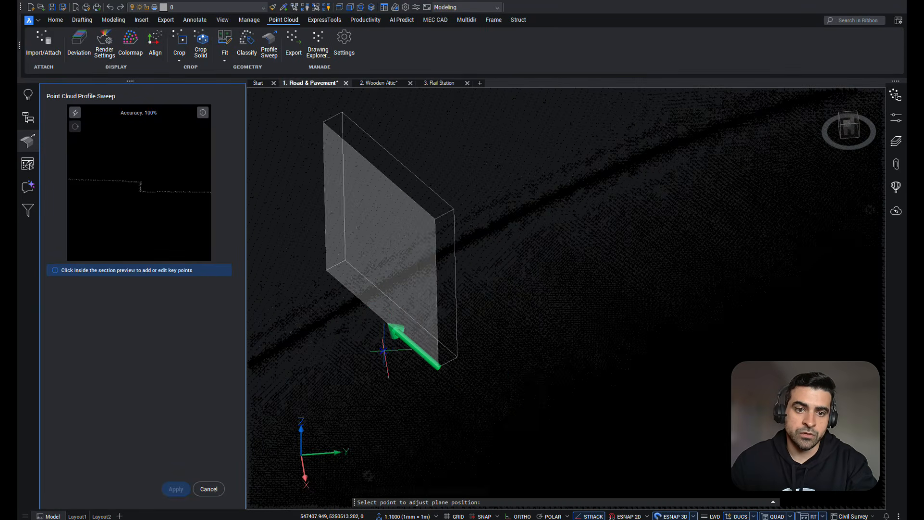
{"action": "left_click", "coordinate": [372, 350]}
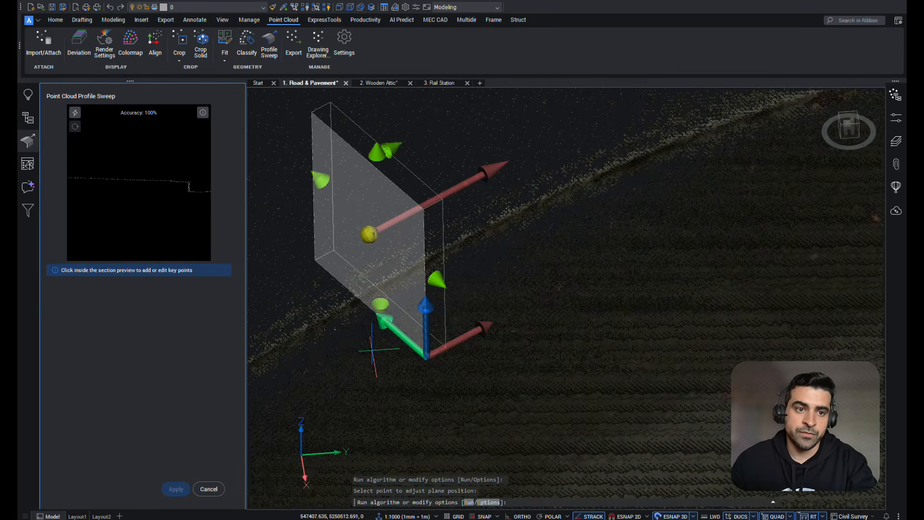
{"action": "left_click", "coordinate": [410, 351]}
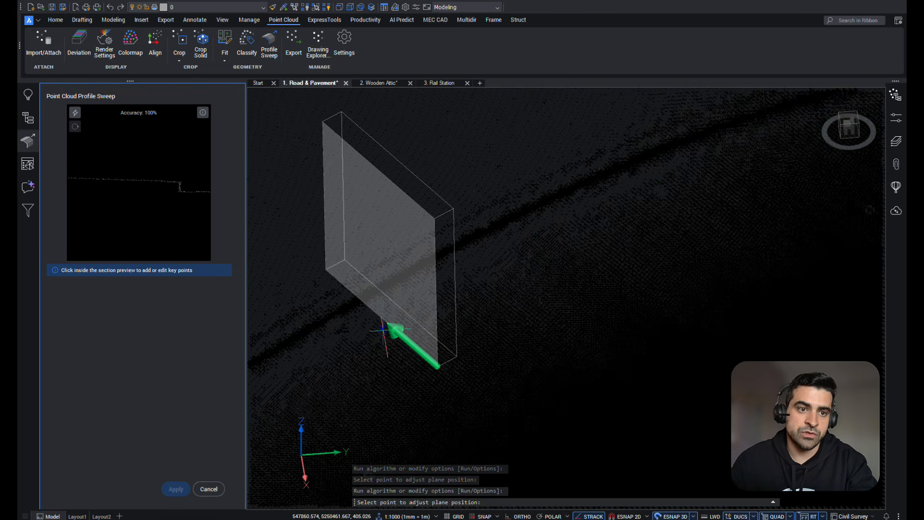
{"action": "left_click", "coordinate": [407, 342]}
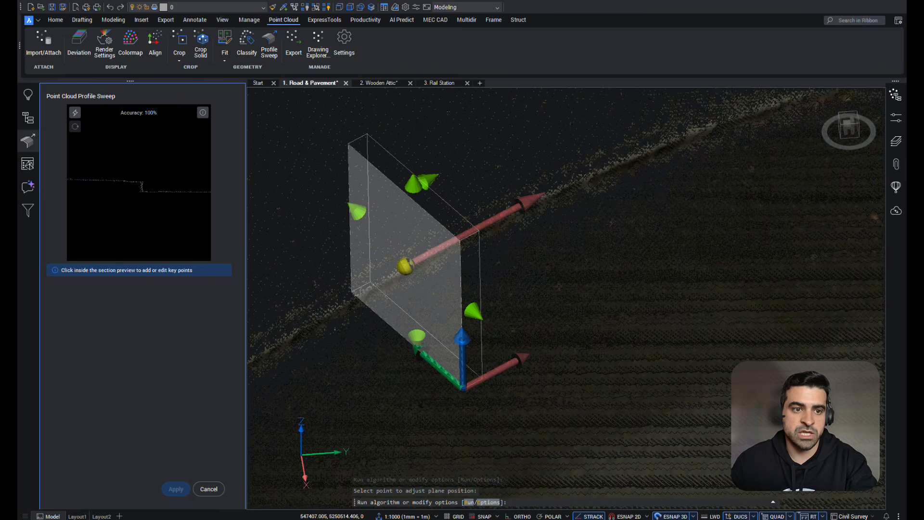
Trace the kerb profile with four key points on the pavement, kerb top, kerb base and road, and inspect it in the model
{"action": "middle_click_drag", "start_coordinate": [602, 270], "coordinate": [599, 290], "text": "shift"}
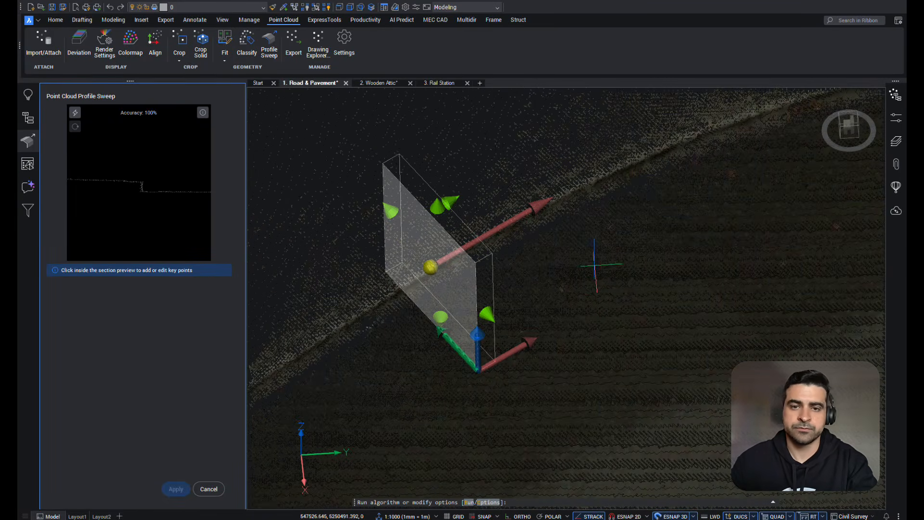
{"action": "scroll", "coordinate": [142, 190], "scroll_direction": "up", "scroll_amount": 6}
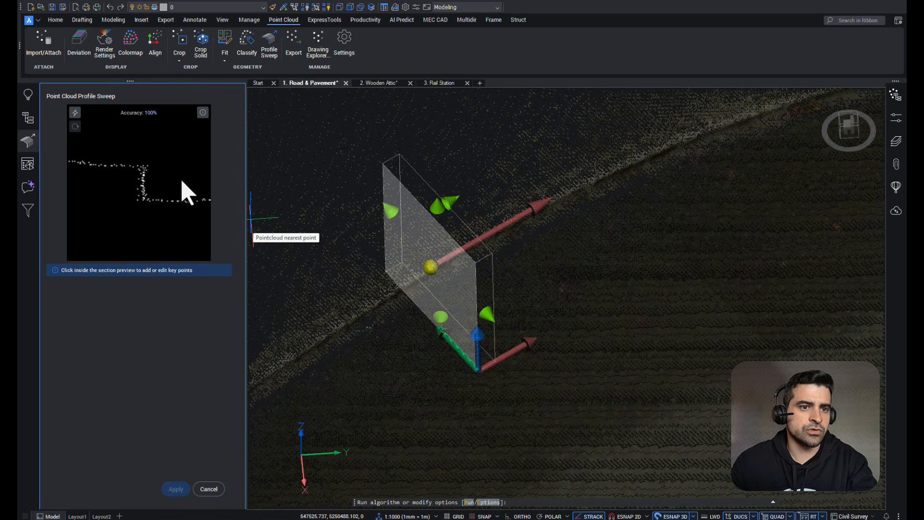
{"action": "left_click", "coordinate": [96, 166]}
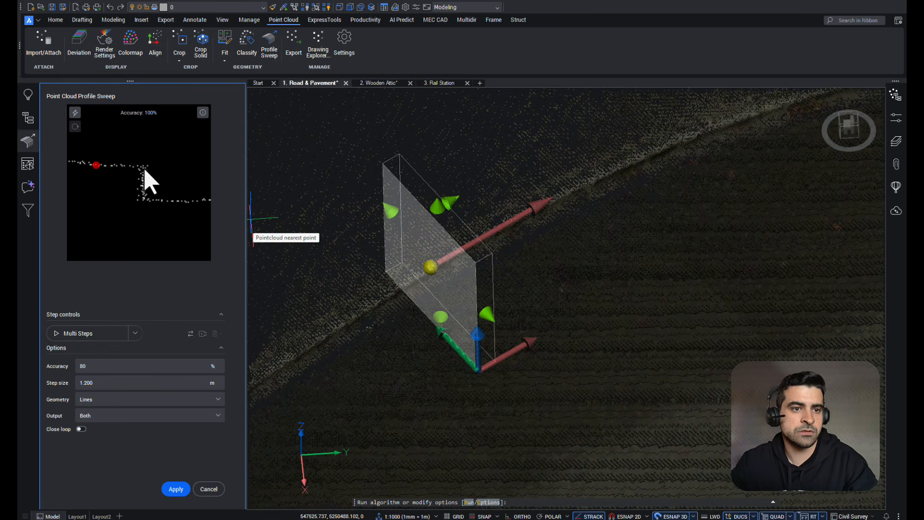
{"action": "left_click", "coordinate": [145, 169]}
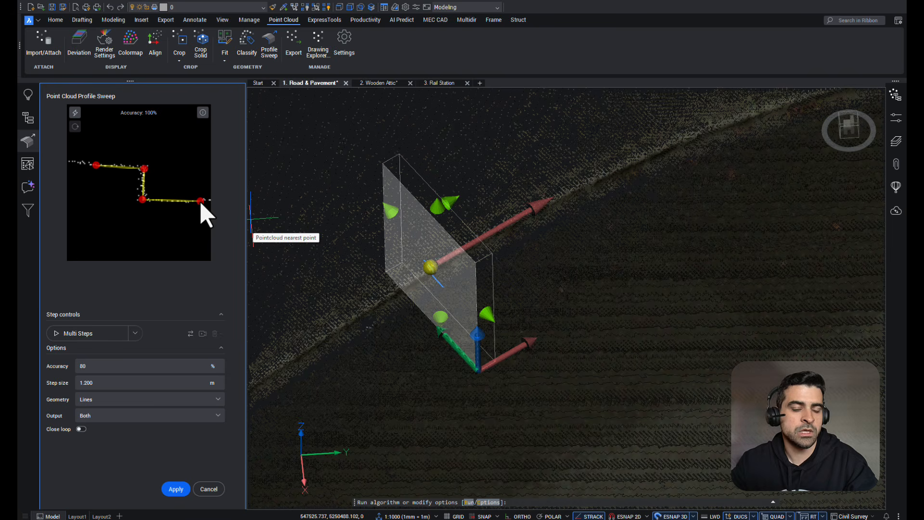
{"action": "mouse_move", "coordinate": [442, 281]}
{"action": "middle_mouse_down", "text": "shift"}
{"action": "mouse_move", "coordinate": [474, 242]}
{"action": "mouse_move", "coordinate": [445, 276]}
{"action": "mouse_move", "coordinate": [453, 287]}
{"action": "middle_mouse_up", "text": "shift"}
{"action": "scroll", "coordinate": [441, 281], "scroll_direction": "up", "scroll_amount": 4}
{"action": "scroll", "coordinate": [424, 242], "scroll_direction": "up", "scroll_amount": 2}
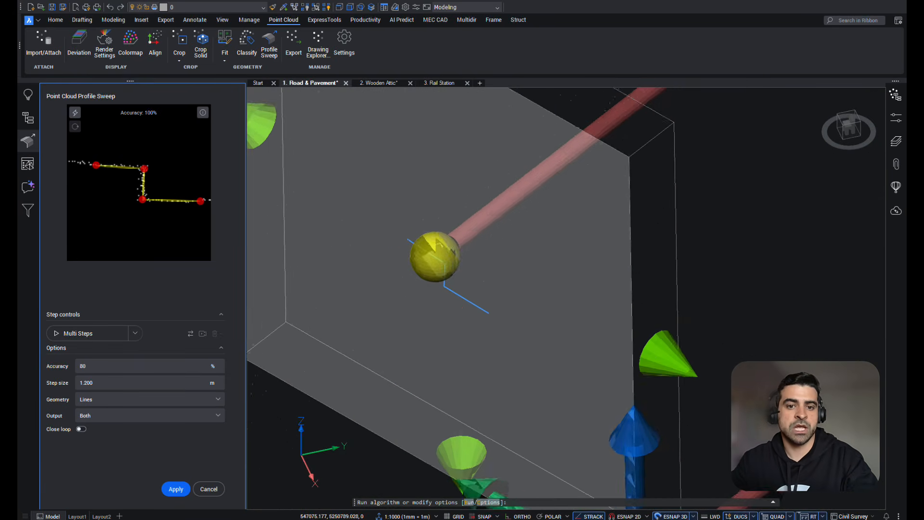
{"action": "scroll", "coordinate": [453, 287], "scroll_direction": "down", "scroll_amount": 2}
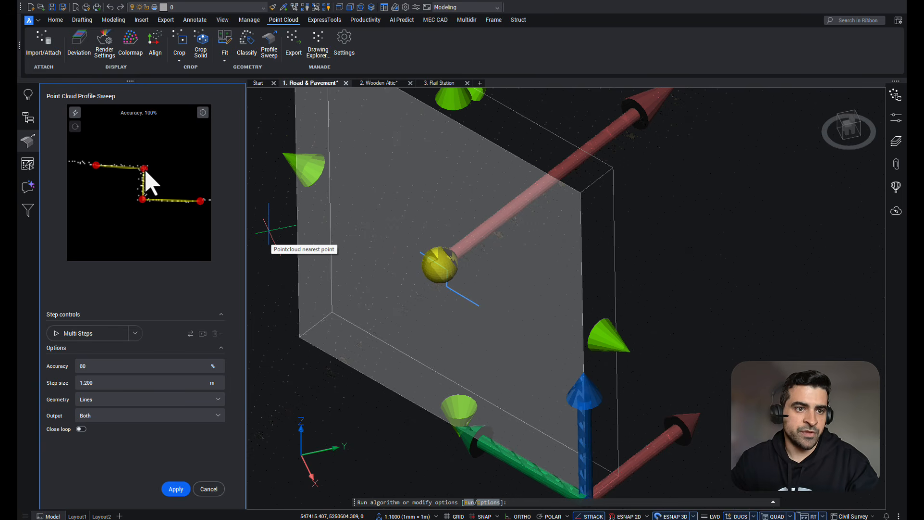
Refine the kerb profile's key points so the kerb top, kerb base and road end sit on the scanned points
{"action": "mouse_move", "coordinate": [145, 173]}
{"action": "left_mouse_down"}
{"action": "mouse_move", "coordinate": [132, 147]}
{"action": "mouse_move", "coordinate": [174, 155]}
{"action": "mouse_move", "coordinate": [156, 170]}
{"action": "mouse_move", "coordinate": [141, 168]}
{"action": "left_mouse_up"}
{"action": "scroll", "coordinate": [140, 194], "scroll_direction": "up", "scroll_amount": 4}
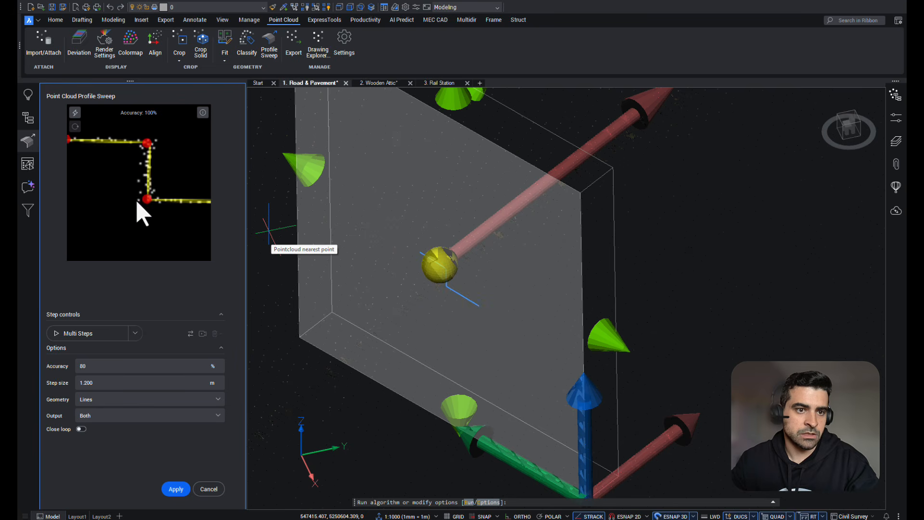
{"action": "scroll", "coordinate": [146, 212], "scroll_direction": "down", "scroll_amount": 4}
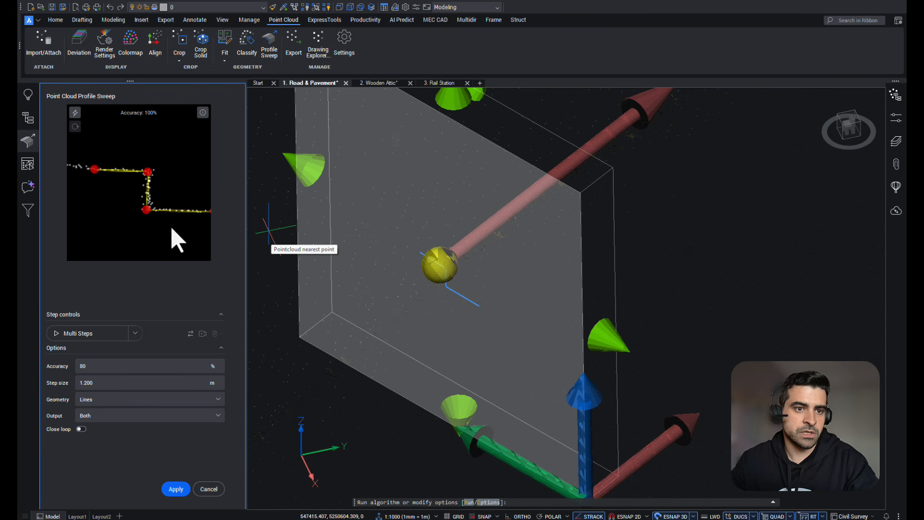
{"action": "middle_click_drag", "start_coordinate": [177, 228], "coordinate": [133, 220]}
{"action": "scroll", "coordinate": [161, 203], "scroll_direction": "up", "scroll_amount": 1}
{"action": "left_click_drag", "start_coordinate": [163, 201], "coordinate": [160, 202]}
{"action": "scroll", "coordinate": [142, 219], "scroll_direction": "down", "scroll_amount": 3}
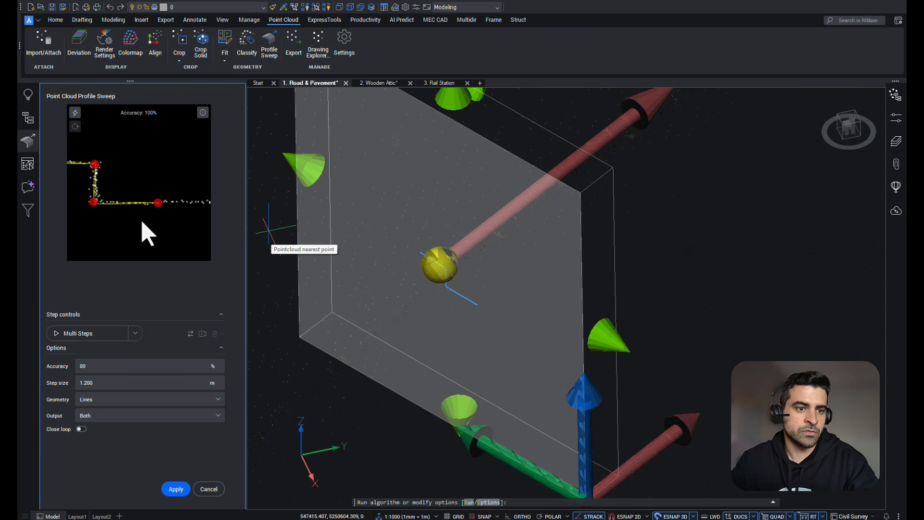
{"action": "middle_click_drag", "start_coordinate": [140, 175], "coordinate": [168, 175]}
{"action": "scroll", "coordinate": [456, 192], "scroll_direction": "down", "scroll_amount": 1}
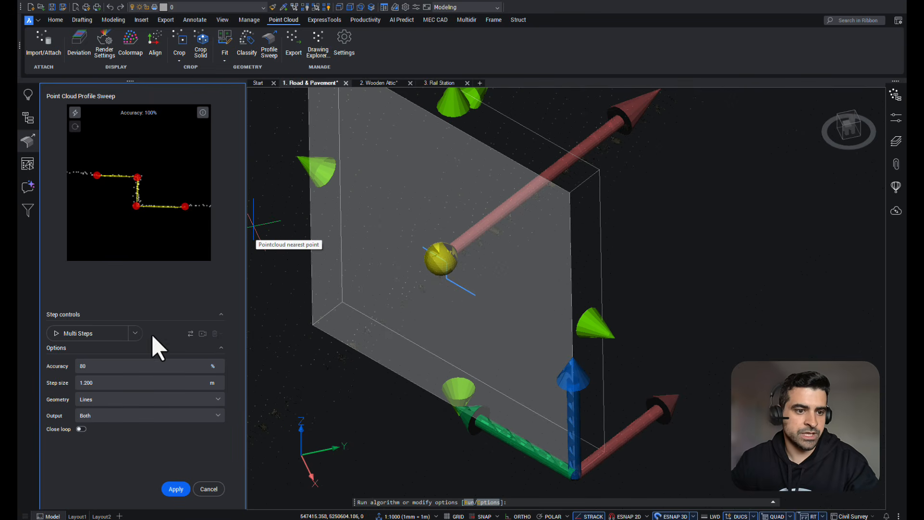
Set the sweep geometry to Polylines and the output to Both, keeping the accuracy threshold at 80 %
{"action": "left_click", "coordinate": [104, 401]}
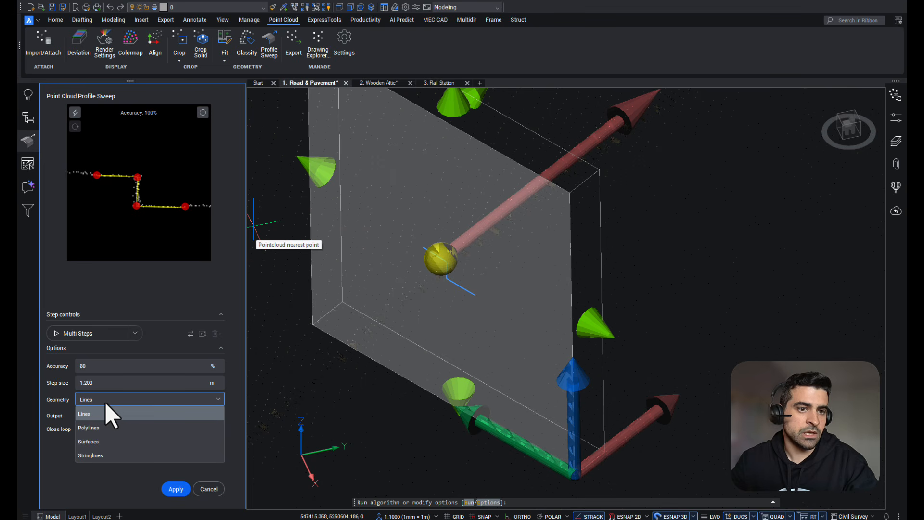
{"action": "left_click", "coordinate": [104, 429]}
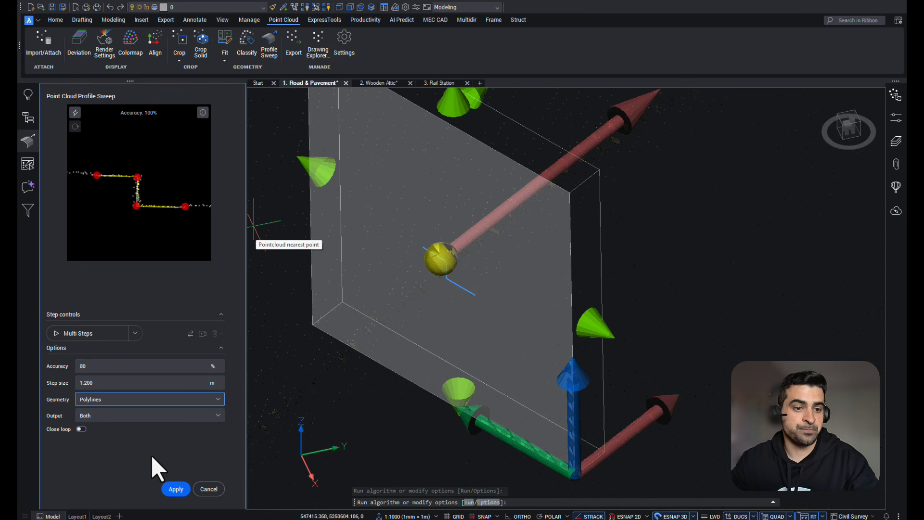
{"action": "left_click", "coordinate": [178, 417]}
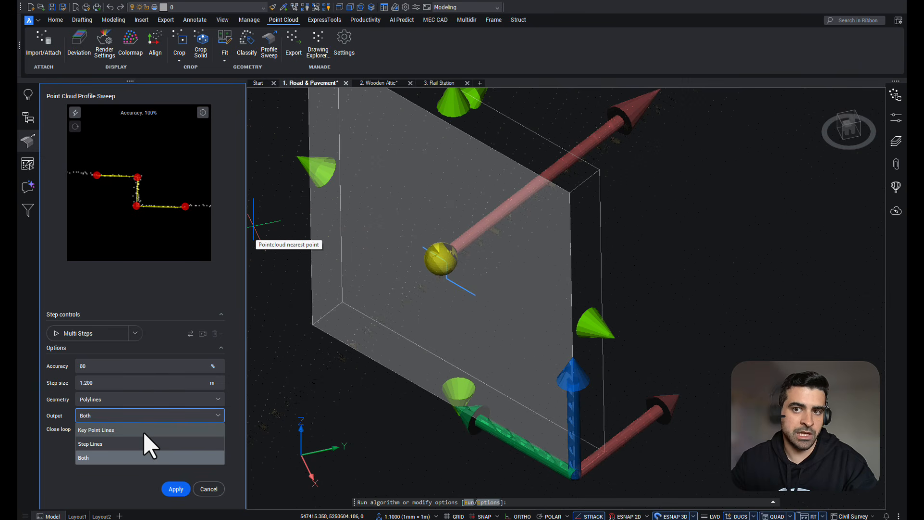
{"action": "left_click", "coordinate": [117, 456]}
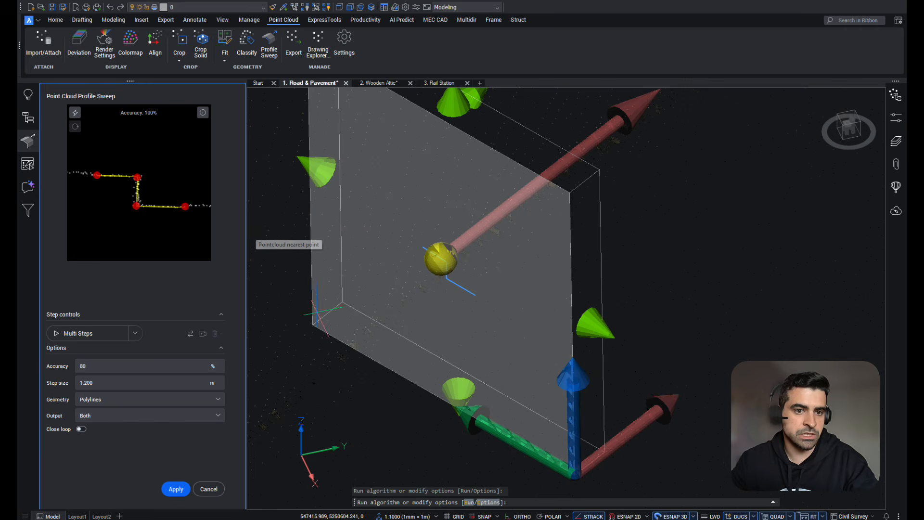
{"action": "scroll", "coordinate": [332, 312], "scroll_direction": "down", "scroll_amount": 2}
{"action": "middle_click_drag", "start_coordinate": [401, 326], "coordinate": [410, 310], "text": "shift"}
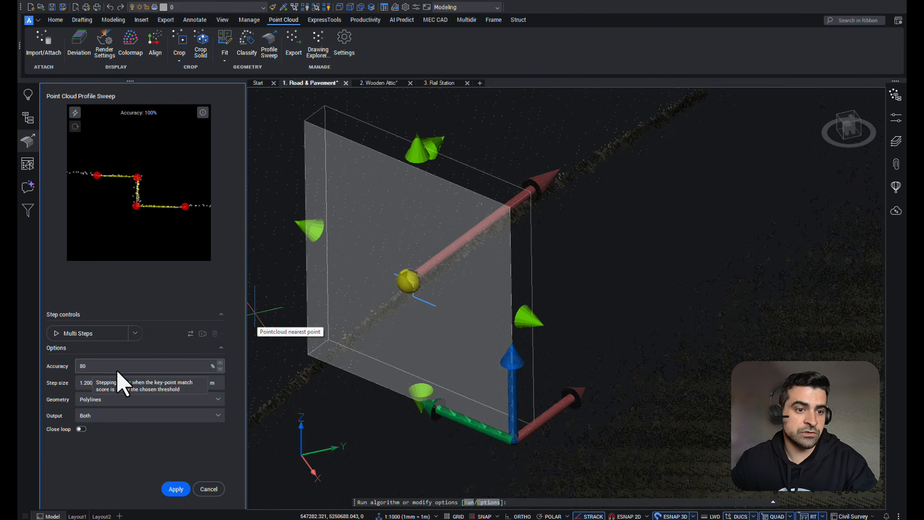
{"action": "left_click", "coordinate": [117, 370]}
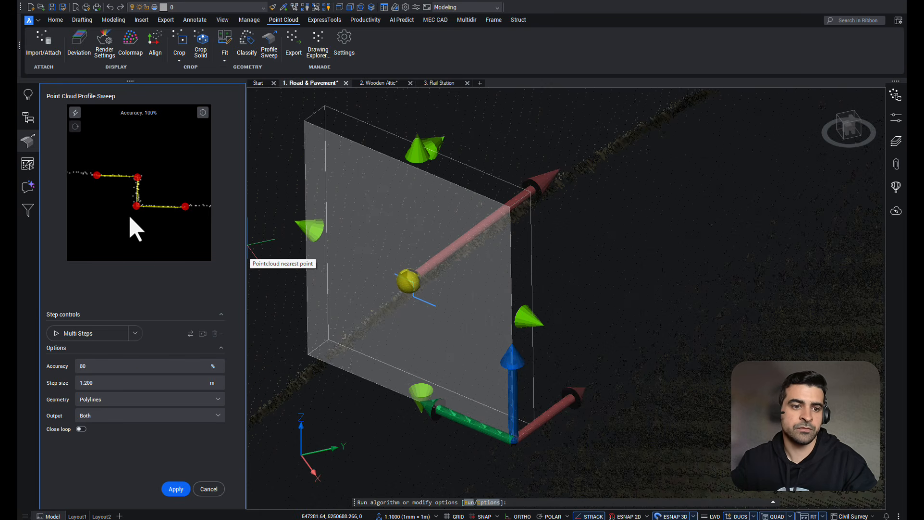
Keep the camera aligned with the sweep movement, run Multi Steps along the kerb and inspect the last section
{"action": "left_click", "coordinate": [202, 334]}
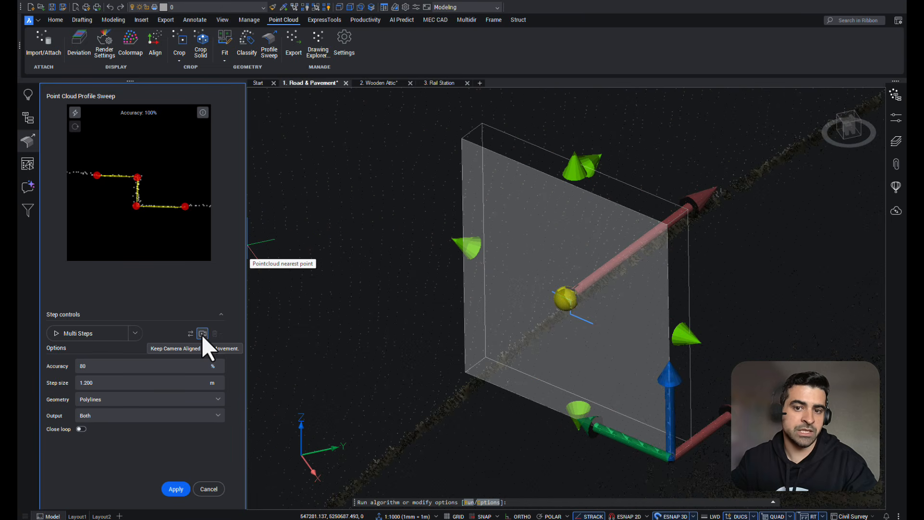
{"action": "left_click", "coordinate": [86, 333]}
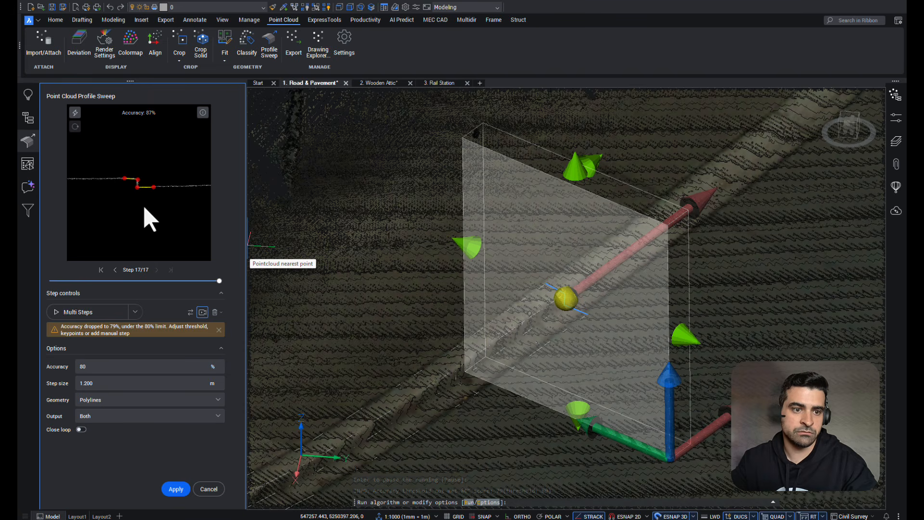
{"action": "scroll", "coordinate": [134, 177], "scroll_direction": "up", "scroll_amount": 4}
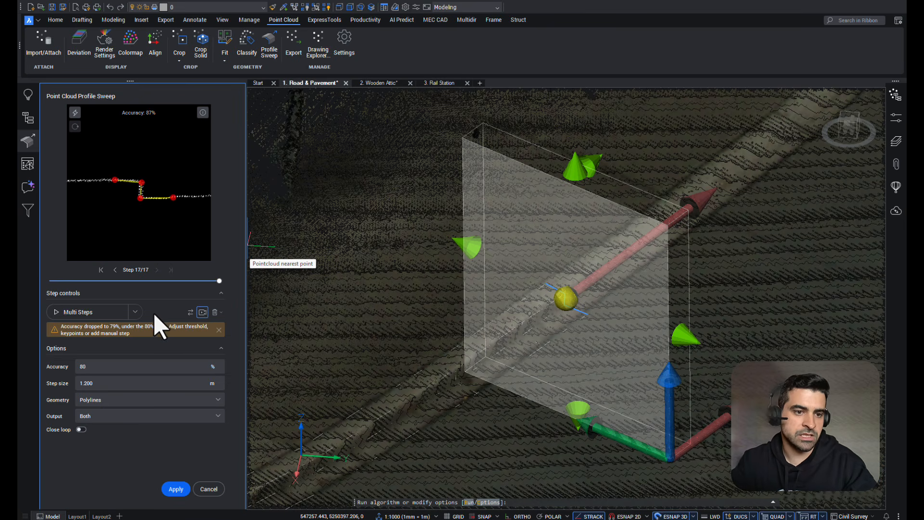
Add a manual step beyond the stopping section and fit its four key points to the lowered kerb profile
{"action": "left_click", "coordinate": [136, 313]}
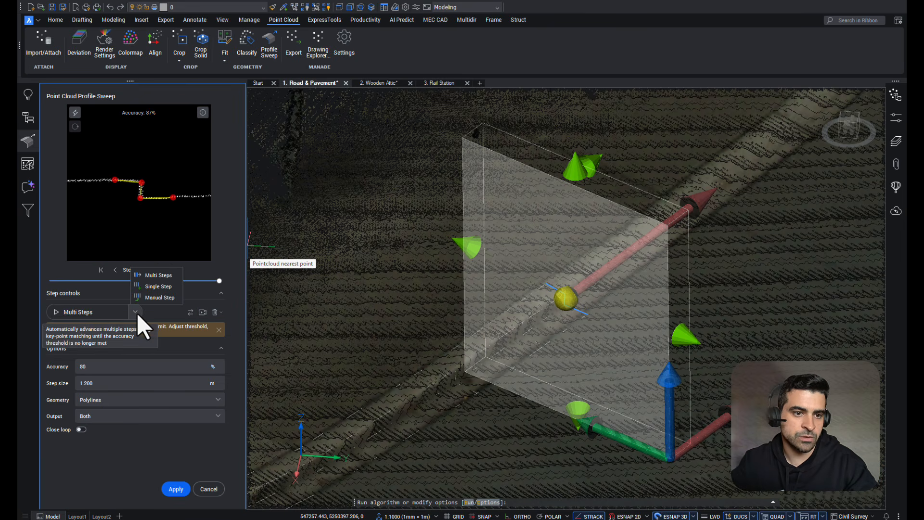
{"action": "left_click", "coordinate": [160, 299]}
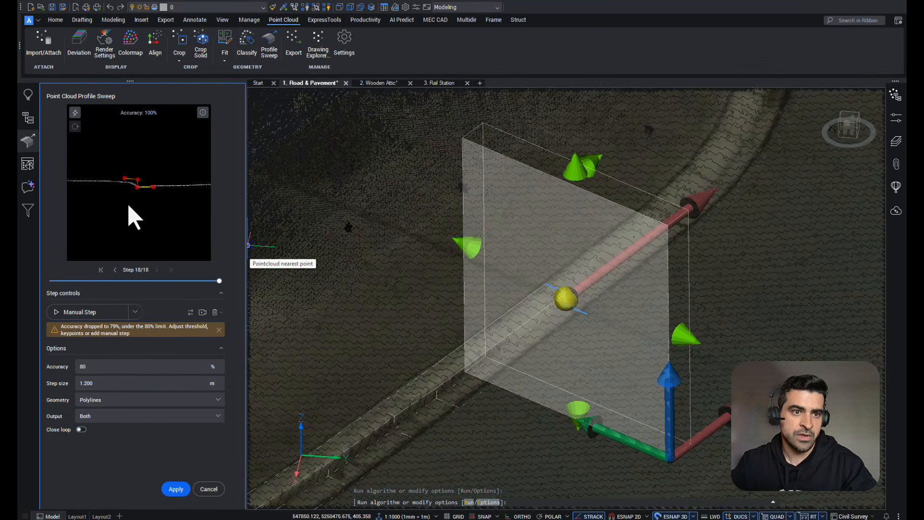
{"action": "scroll", "coordinate": [133, 202], "scroll_direction": "up", "scroll_amount": 3}
{"action": "scroll", "coordinate": [159, 164], "scroll_direction": "up", "scroll_amount": 2}
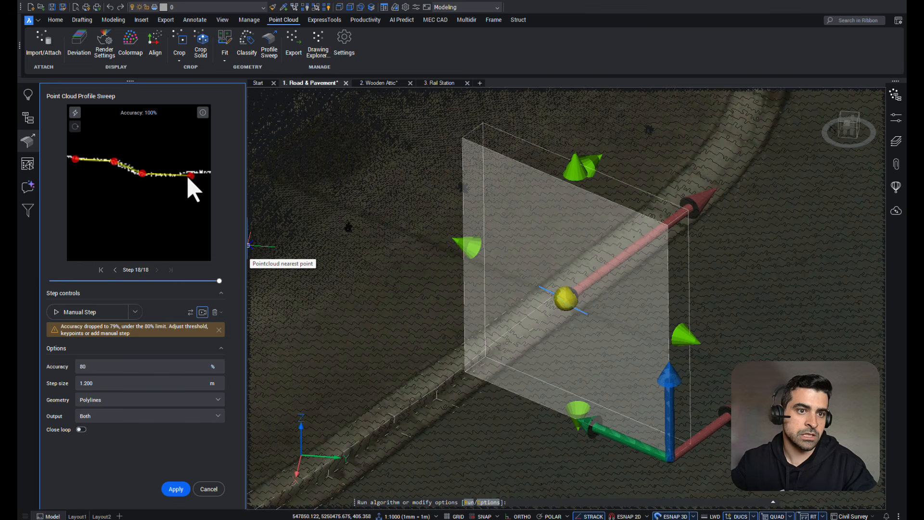
{"action": "scroll", "coordinate": [165, 215], "scroll_direction": "down", "scroll_amount": 2}
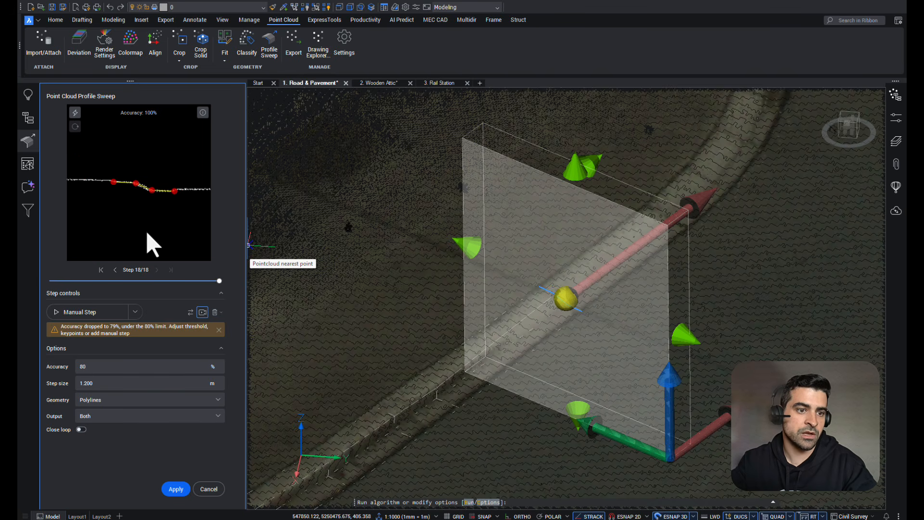
Add another manual step with key points matched to the flattened kerb, and resume the sweep with Multi Steps
{"action": "left_click", "coordinate": [84, 312]}
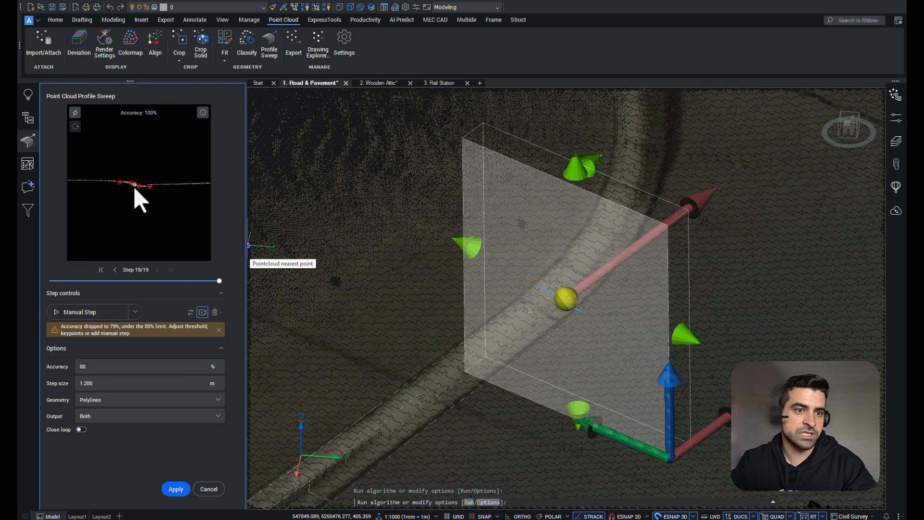
{"action": "scroll", "coordinate": [134, 187], "scroll_direction": "up", "scroll_amount": 4}
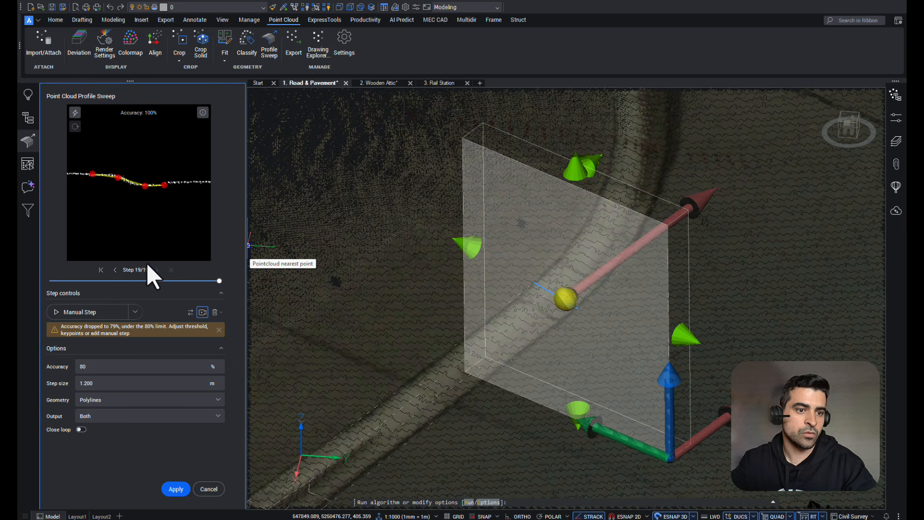
{"action": "left_click", "coordinate": [135, 312]}
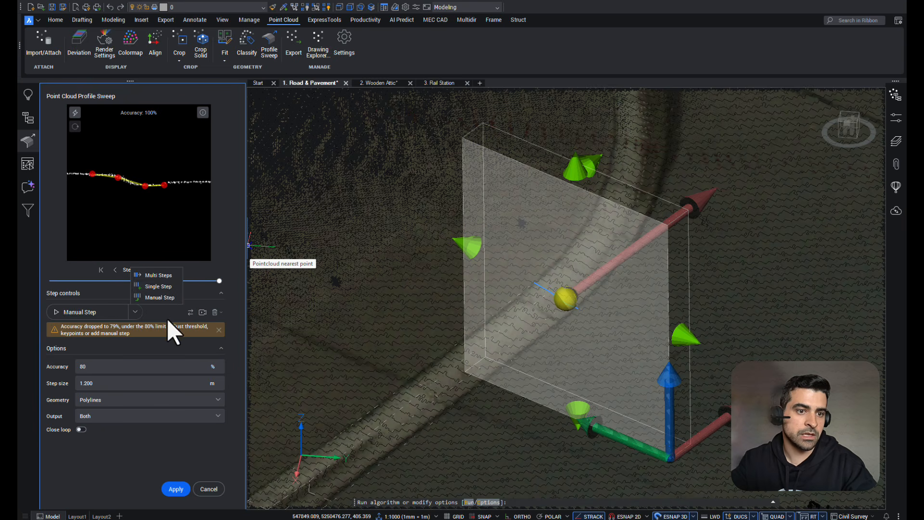
{"action": "left_click", "coordinate": [160, 276]}
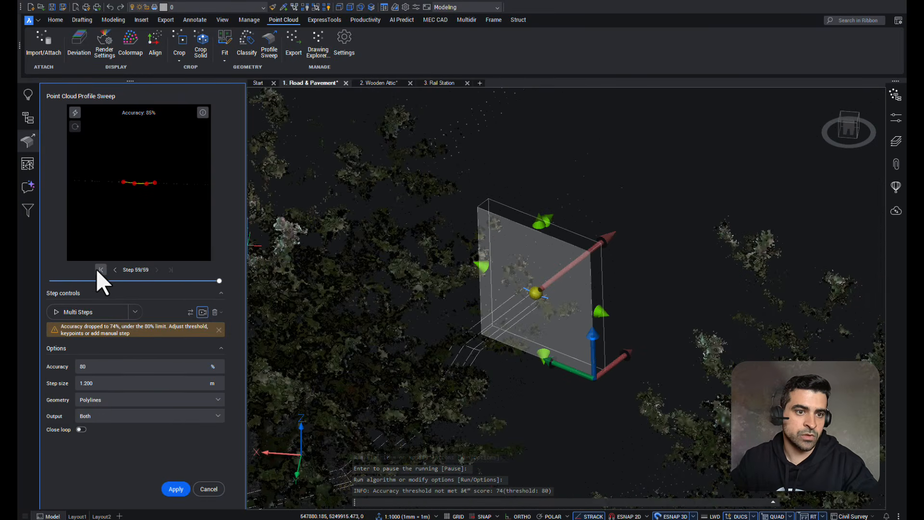
Return to the first swept section and review the matched profiles one by one up to step 7
{"action": "left_click", "coordinate": [99, 269]}
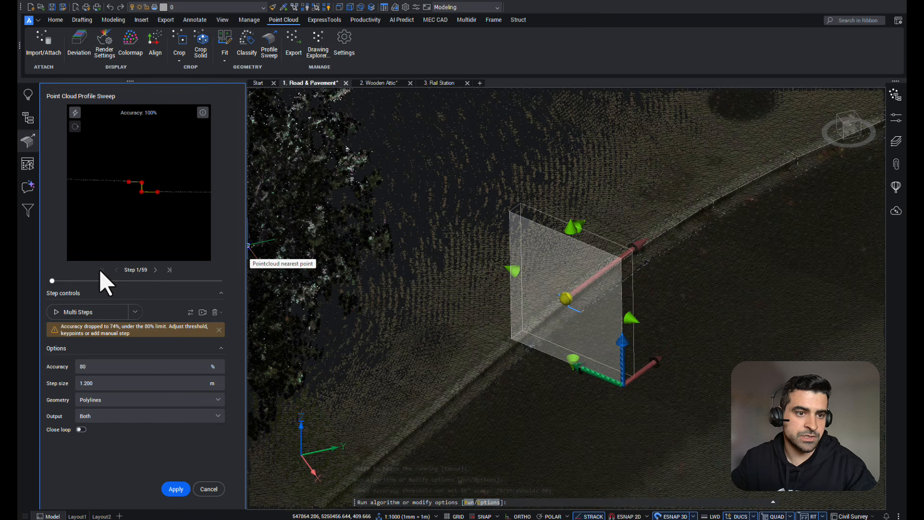
{"action": "left_click", "coordinate": [155, 269]}
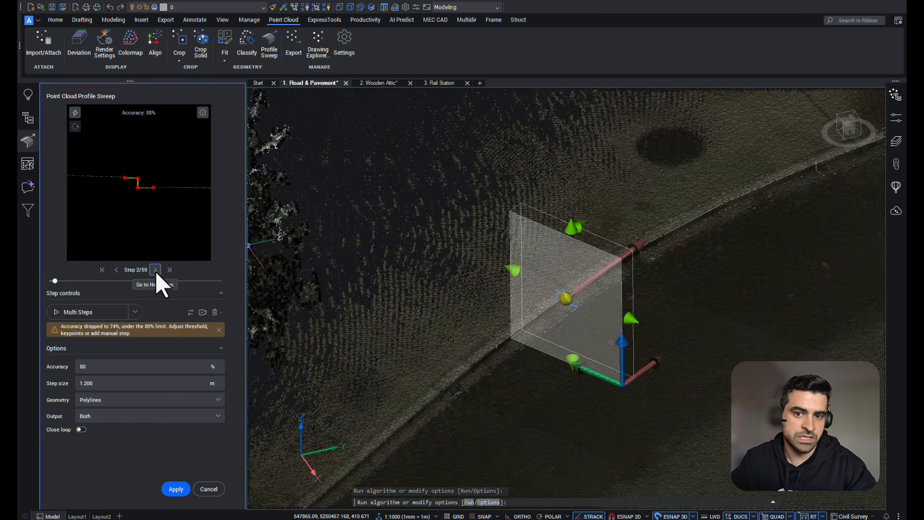
{"action": "left_click", "coordinate": [155, 270]}
{"action": "left_click", "coordinate": [155, 270]}
{"action": "left_click", "coordinate": [155, 270]}
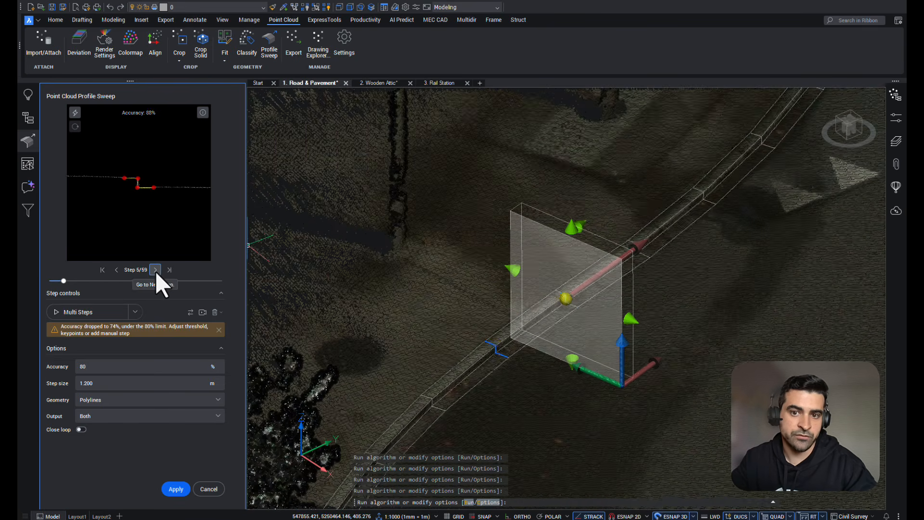
{"action": "left_click", "coordinate": [155, 270]}
{"action": "left_click", "coordinate": [155, 270]}
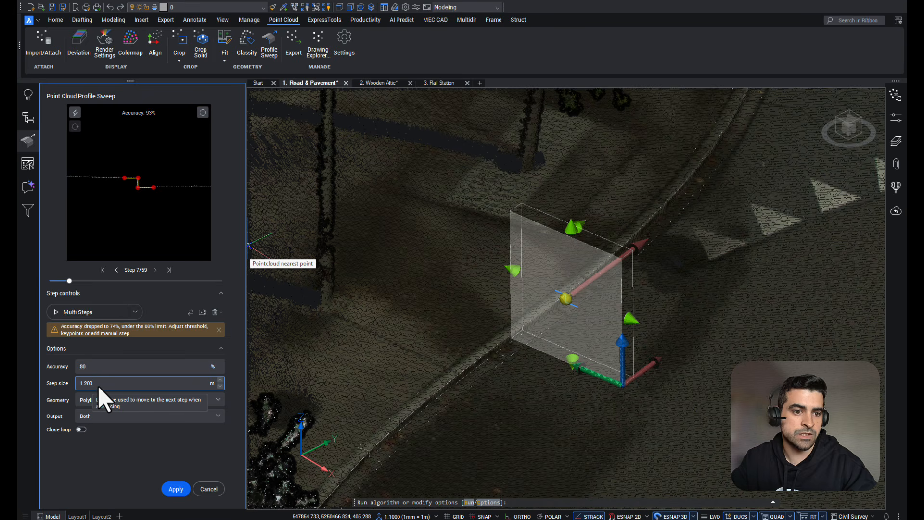
{"action": "key", "text": "Return"}
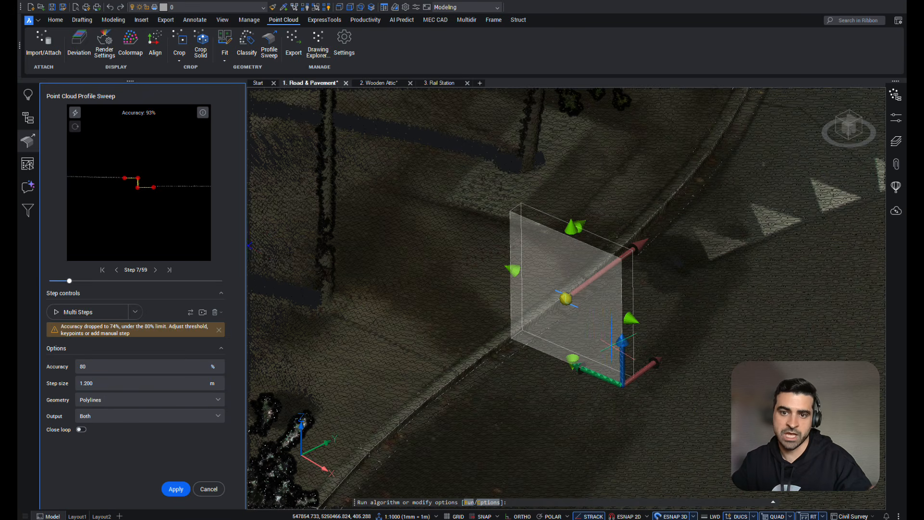
Examine the swept polylines along the kerb around the step 7 section from several angles
{"action": "scroll", "coordinate": [611, 345], "scroll_direction": "down", "scroll_amount": 1}
{"action": "middle_click_drag", "start_coordinate": [611, 345], "coordinate": [595, 355], "text": "shift"}
{"action": "scroll", "coordinate": [555, 355], "scroll_direction": "up", "scroll_amount": 2}
{"action": "scroll", "coordinate": [686, 247], "scroll_direction": "up", "scroll_amount": 1}
{"action": "scroll", "coordinate": [751, 158], "scroll_direction": "up", "scroll_amount": 5}
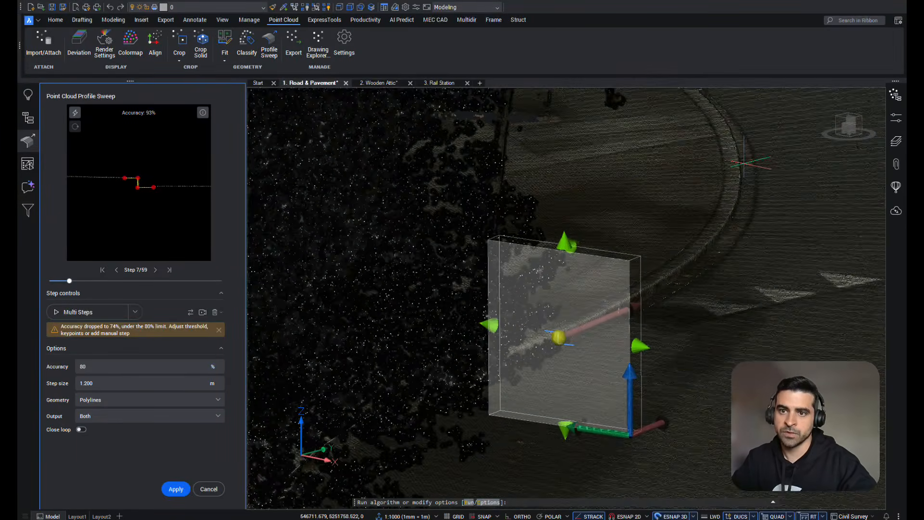
{"action": "middle_click_drag", "start_coordinate": [732, 189], "coordinate": [728, 207], "text": "shift"}
{"action": "scroll", "coordinate": [731, 190], "scroll_direction": "down", "scroll_amount": 3}
{"action": "middle_click_drag", "start_coordinate": [511, 402], "coordinate": [645, 260]}
{"action": "scroll", "coordinate": [609, 254], "scroll_direction": "up", "scroll_amount": 3}
{"action": "scroll", "coordinate": [645, 255], "scroll_direction": "down", "scroll_amount": 1}
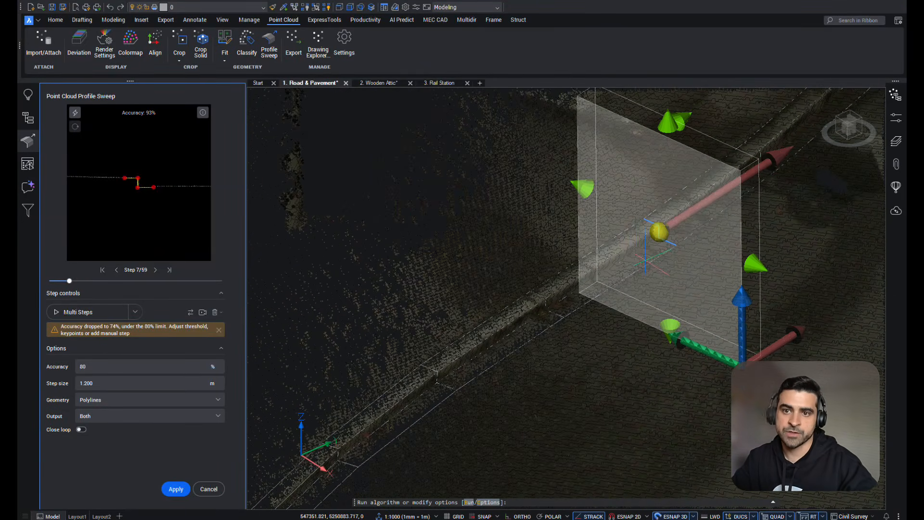
{"action": "middle_click_drag", "start_coordinate": [553, 194], "coordinate": [488, 235]}
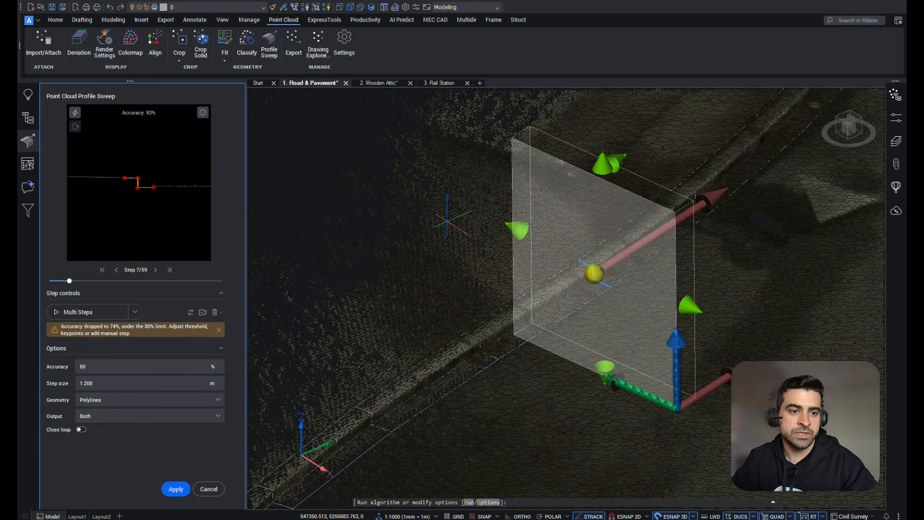
Limit the sweep output to Key Point Lines and inspect the result along the kerb
{"action": "left_click", "coordinate": [152, 420]}
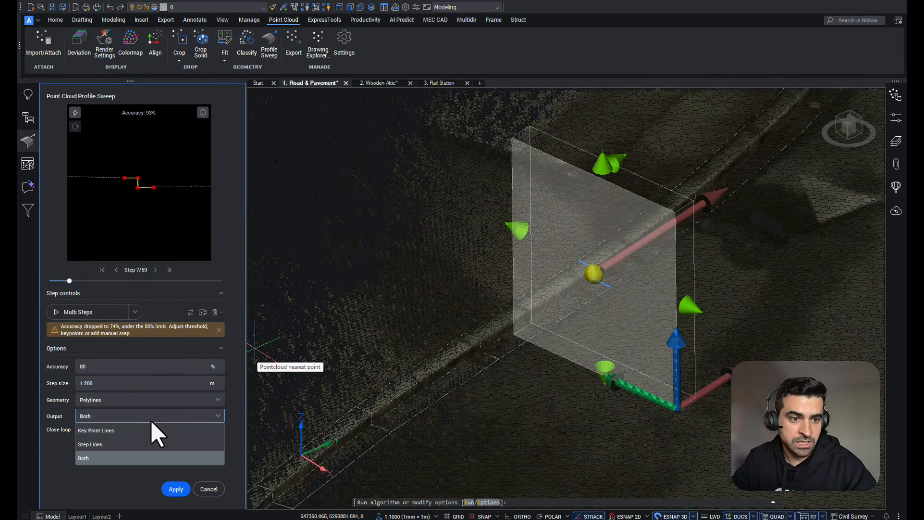
{"action": "left_click", "coordinate": [143, 429]}
{"action": "middle_click_drag", "start_coordinate": [569, 345], "coordinate": [532, 357], "text": "shift"}
Switch the sweep output to Step Lines and inspect the resulting lines along the kerb up close
{"action": "left_click", "coordinate": [195, 415]}
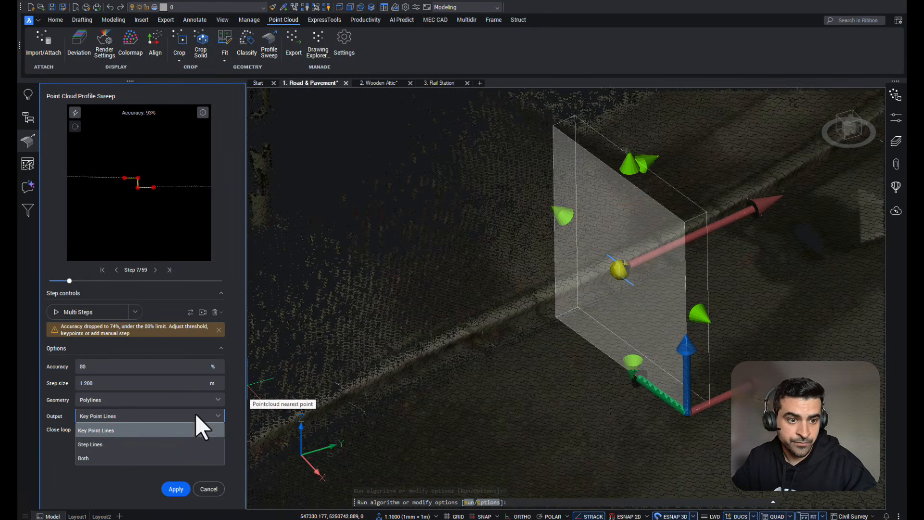
{"action": "left_click", "coordinate": [169, 443]}
{"action": "middle_click_drag", "start_coordinate": [419, 384], "coordinate": [639, 286], "text": "shift"}
{"action": "scroll", "coordinate": [524, 364], "scroll_direction": "up", "scroll_amount": 5}
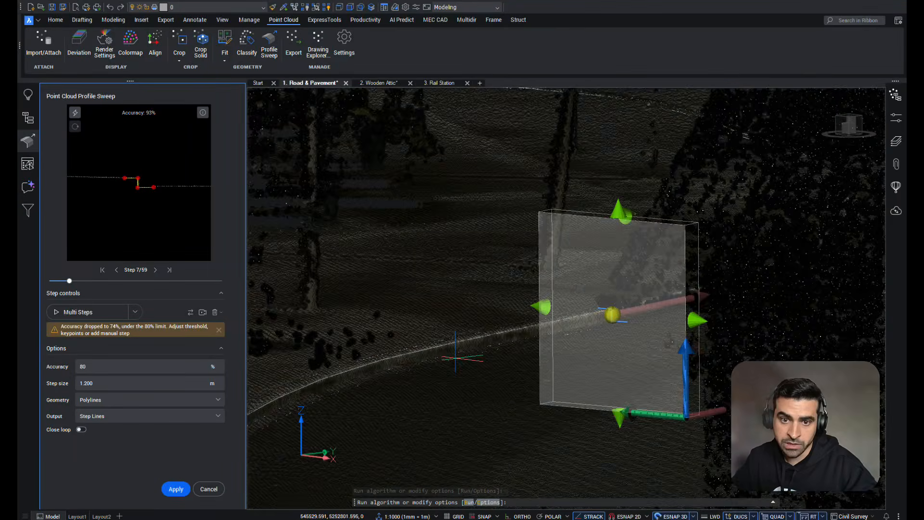
{"action": "middle_click_drag", "start_coordinate": [524, 364], "coordinate": [502, 329], "text": "shift"}
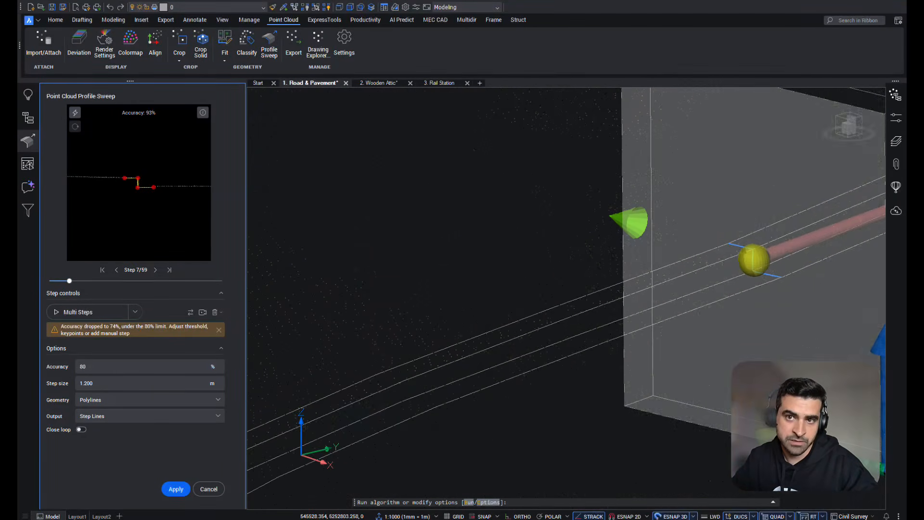
{"action": "scroll", "coordinate": [502, 329], "scroll_direction": "down", "scroll_amount": 6}
{"action": "scroll", "coordinate": [501, 329], "scroll_direction": "up", "scroll_amount": 4}
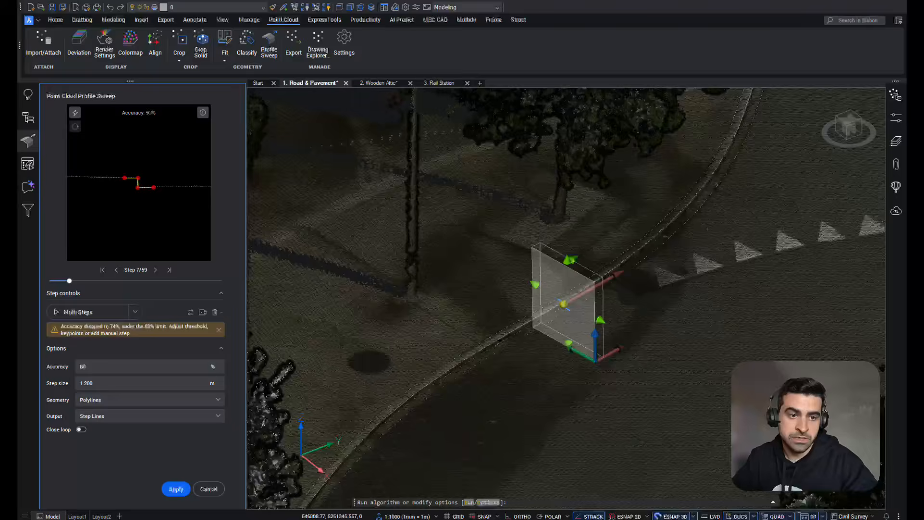
Switch the sweep geometry from polylines to Surfaces with the Loft output
{"action": "left_click", "coordinate": [169, 415]}
{"action": "left_click", "coordinate": [147, 412]}
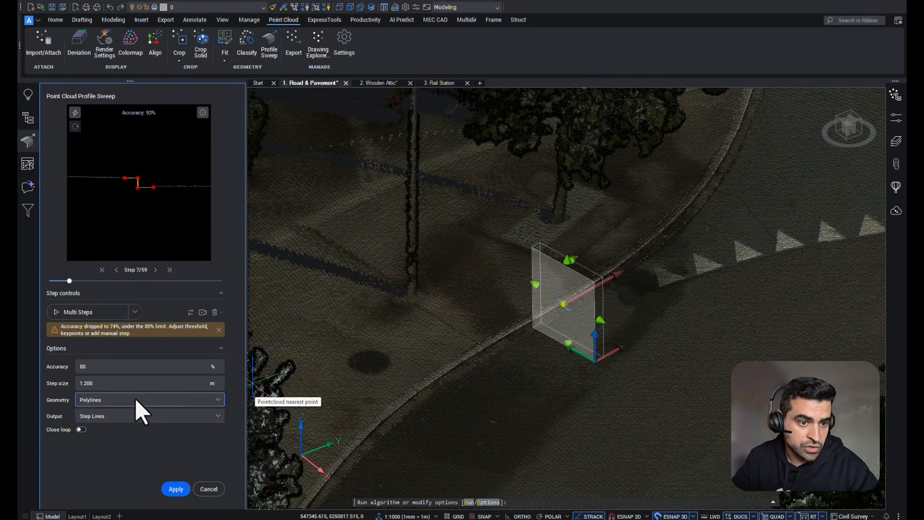
{"action": "left_click", "coordinate": [135, 397]}
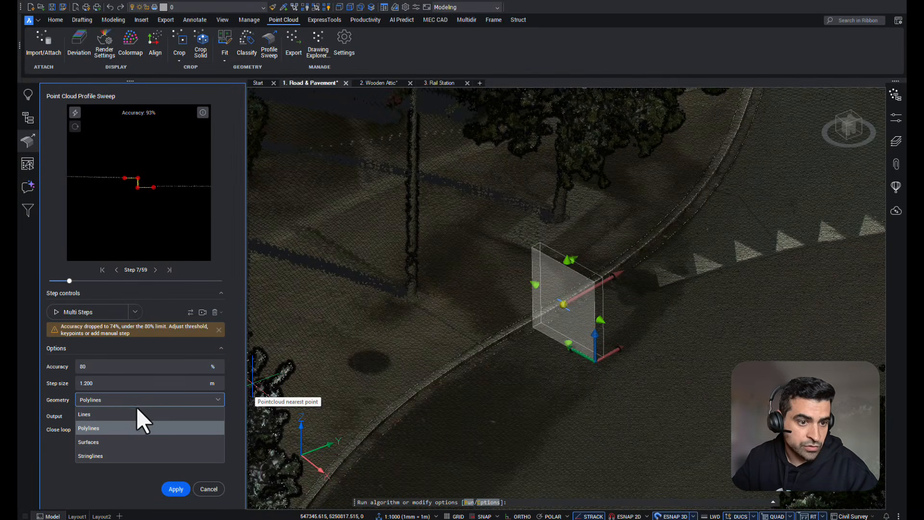
{"action": "left_click", "coordinate": [122, 441]}
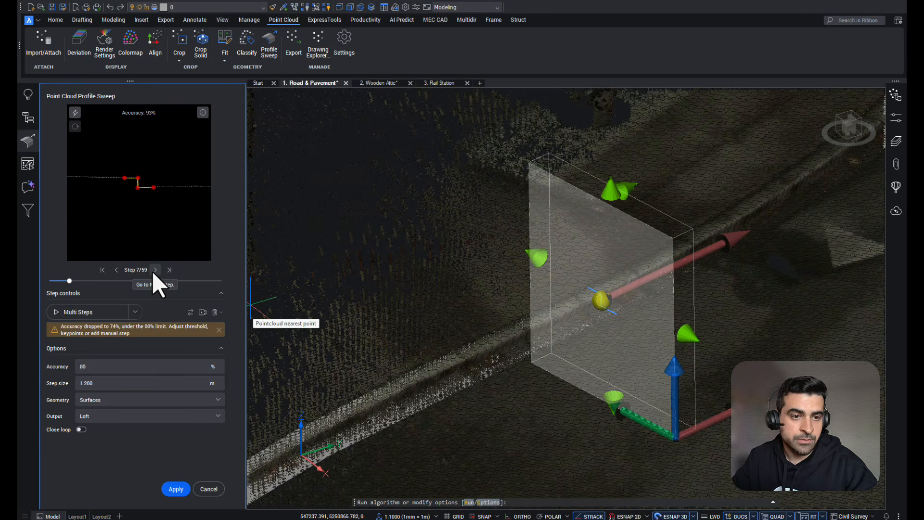
Review the matched kerb profiles one by one from step 7 up to step 20
{"action": "left_click", "coordinate": [153, 270]}
{"action": "left_click", "coordinate": [154, 270]}
{"action": "left_click", "coordinate": [154, 270]}
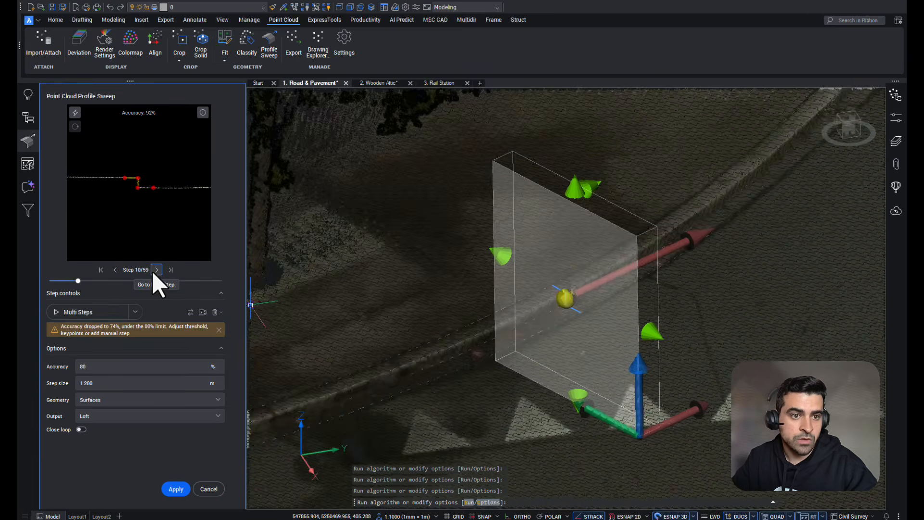
{"action": "left_click", "coordinate": [154, 270]}
{"action": "left_click", "coordinate": [153, 270]}
{"action": "left_click", "coordinate": [154, 270]}
{"action": "left_click", "coordinate": [154, 269]}
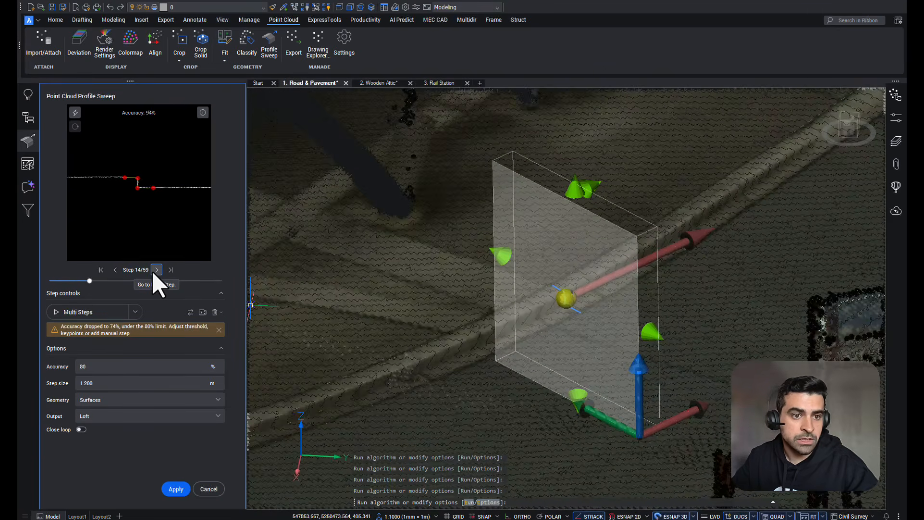
{"action": "left_click", "coordinate": [153, 270]}
{"action": "left_click", "coordinate": [153, 270]}
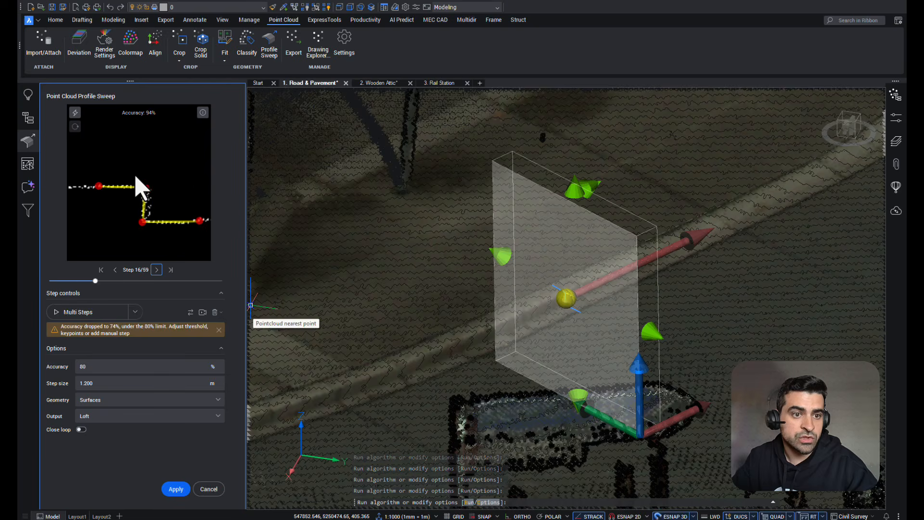
{"action": "left_click", "coordinate": [154, 270]}
{"action": "left_click", "coordinate": [155, 271]}
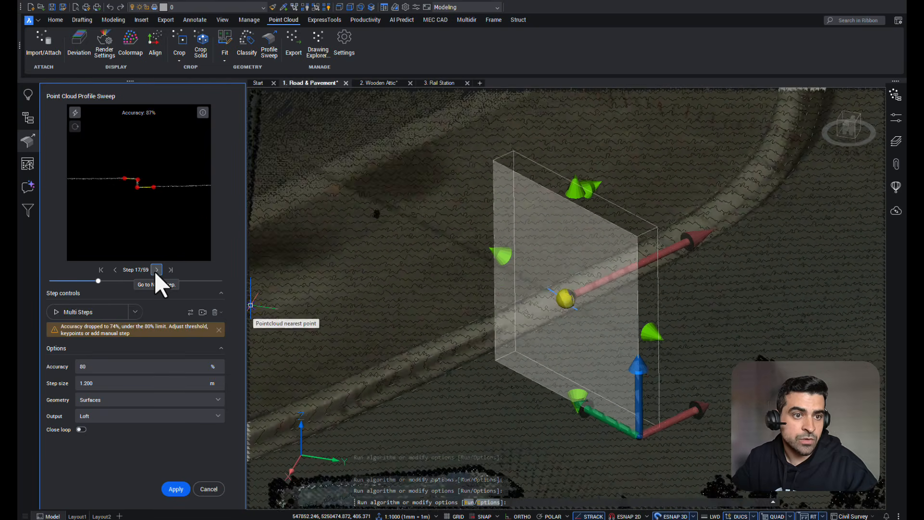
{"action": "left_click", "coordinate": [154, 270]}
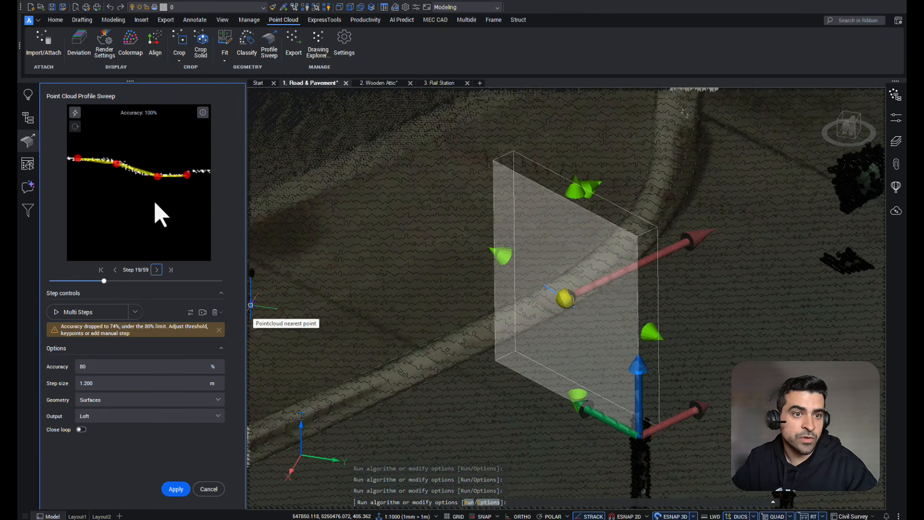
{"action": "left_click", "coordinate": [155, 272]}
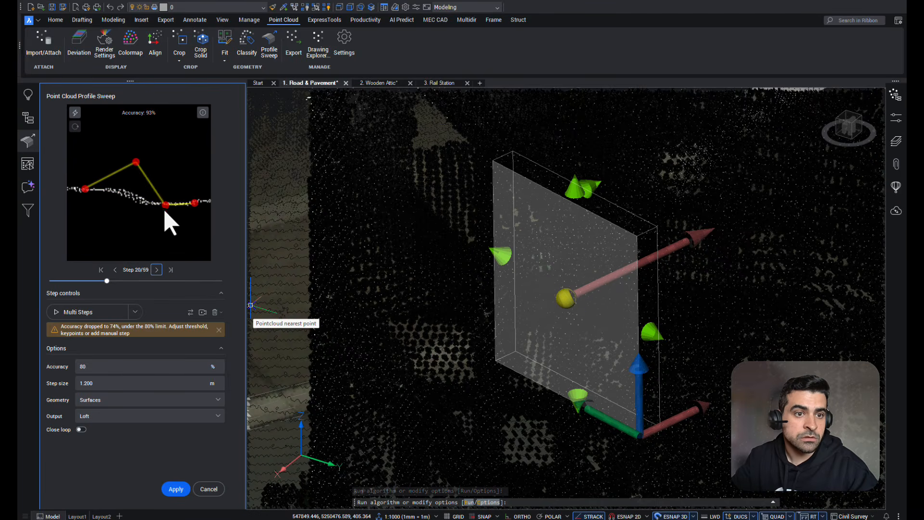
Move step 20's two middle key points onto the scanned kerb profile's upper edge and base
{"action": "left_click_drag", "start_coordinate": [158, 209], "coordinate": [153, 204]}
{"action": "left_click_drag", "start_coordinate": [136, 163], "coordinate": [127, 184]}
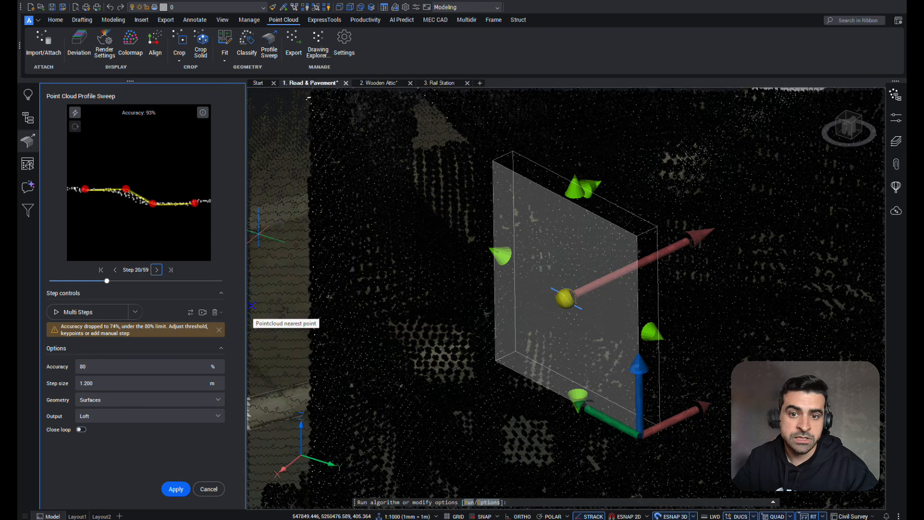
{"action": "mouse_move", "coordinate": [605, 302]}
{"action": "middle_mouse_down", "text": "shift"}
{"action": "mouse_move", "coordinate": [614, 323]}
{"action": "mouse_move", "coordinate": [639, 273]}
{"action": "mouse_move", "coordinate": [589, 301]}
{"action": "middle_mouse_up", "text": "shift"}
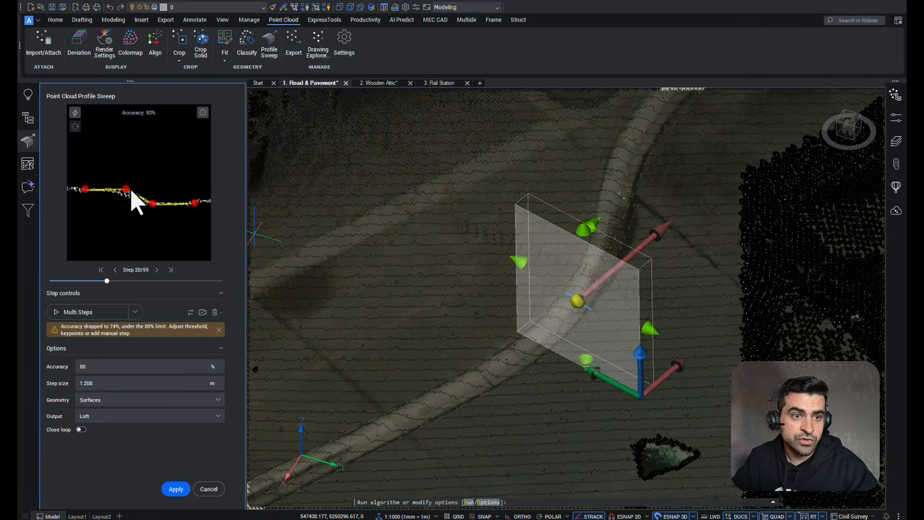
Pull step 20's kerb-top key point far off the profile, inspect the effect along the kerb, and return it to the scanned points
{"action": "left_click_drag", "start_coordinate": [131, 192], "coordinate": [198, 132]}
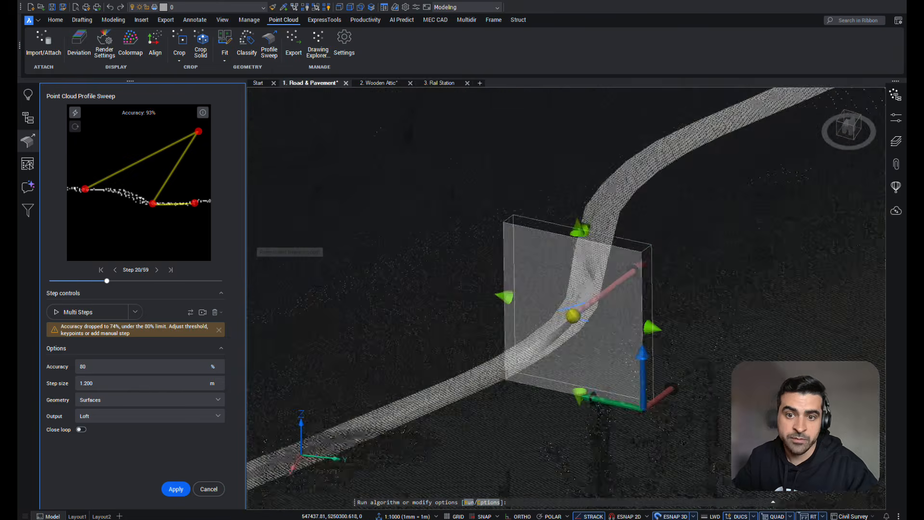
{"action": "middle_click_drag", "start_coordinate": [529, 293], "coordinate": [511, 328], "text": "shift"}
{"action": "scroll", "coordinate": [605, 336], "scroll_direction": "up", "scroll_amount": 5}
{"action": "scroll", "coordinate": [512, 305], "scroll_direction": "down", "scroll_amount": 6}
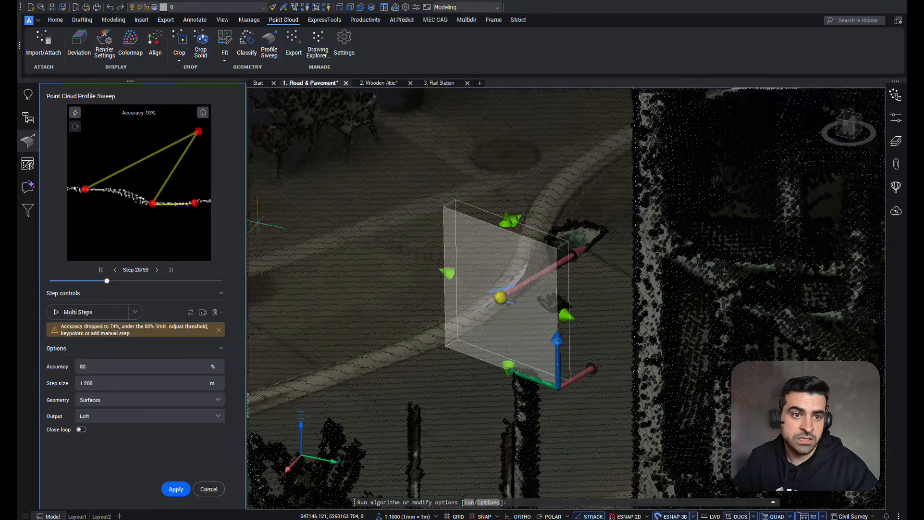
{"action": "left_click_drag", "start_coordinate": [199, 131], "coordinate": [135, 172]}
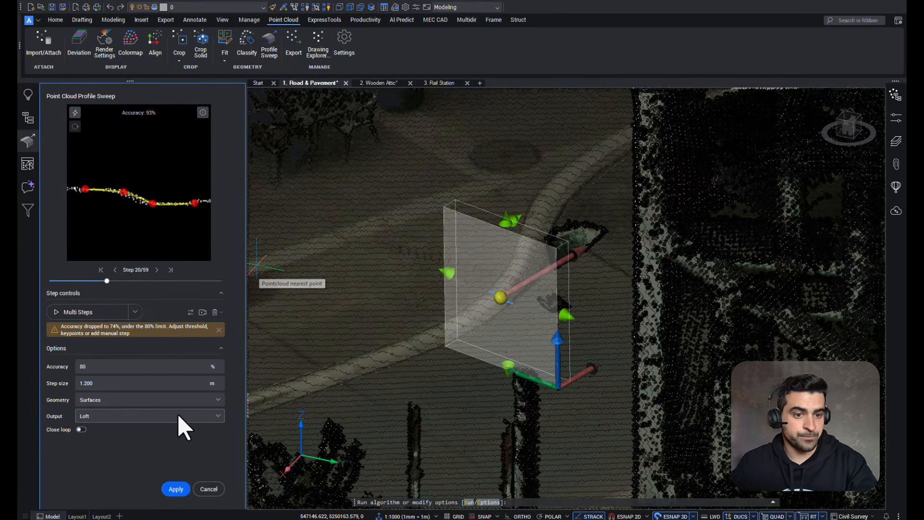
Set the sweep geometry to Polylines with Both as the output, and apply the sweep
{"action": "left_click", "coordinate": [180, 399]}
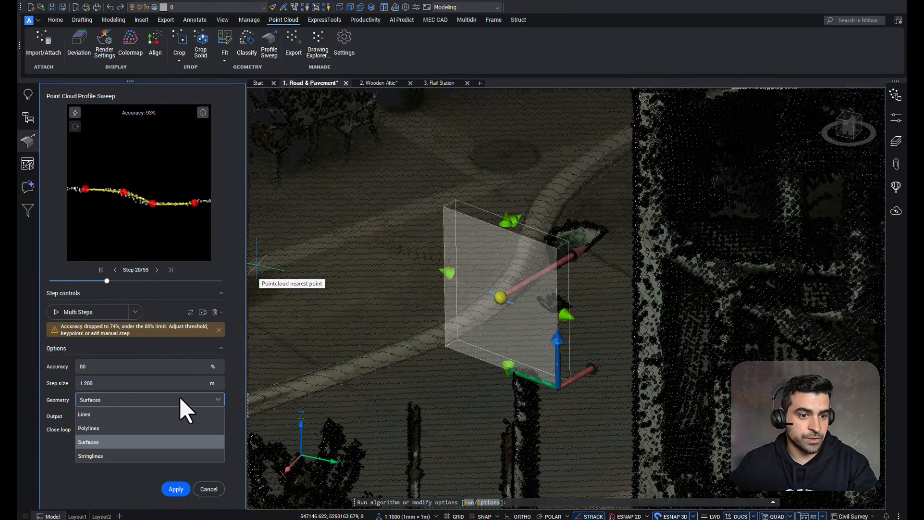
{"action": "left_click", "coordinate": [128, 427]}
{"action": "left_click", "coordinate": [144, 417]}
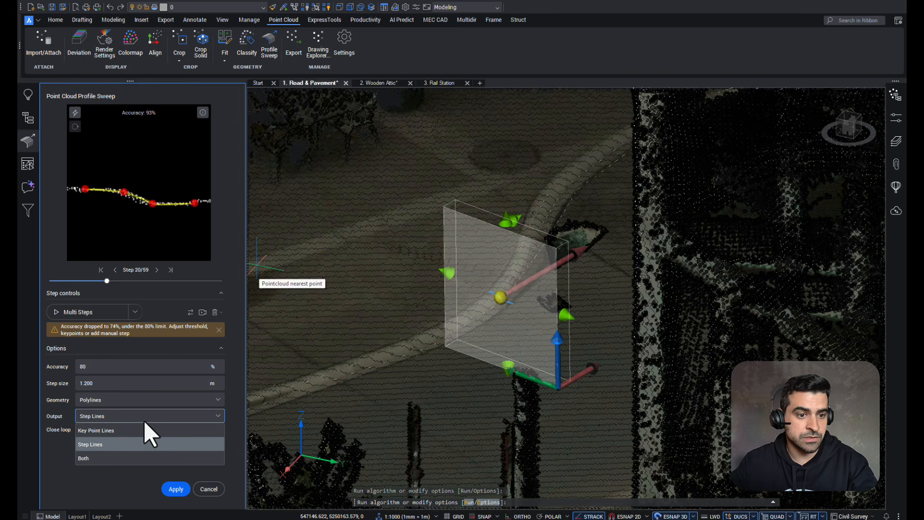
{"action": "left_click", "coordinate": [120, 459]}
{"action": "left_click", "coordinate": [179, 491]}
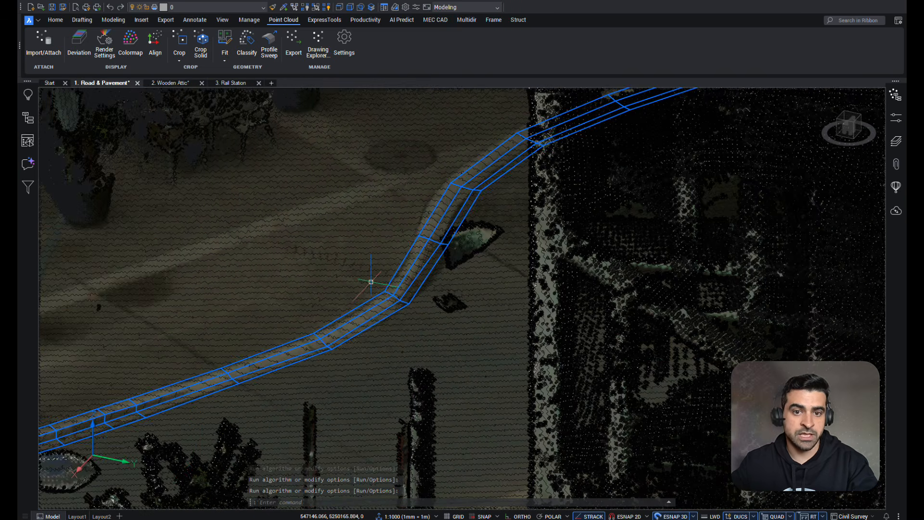
Inspect the generated polylines along the whole kerb and up close near the road markings
{"action": "scroll", "coordinate": [365, 287], "scroll_direction": "down", "scroll_amount": 6}
{"action": "middle_click_drag", "start_coordinate": [366, 288], "coordinate": [609, 294]}
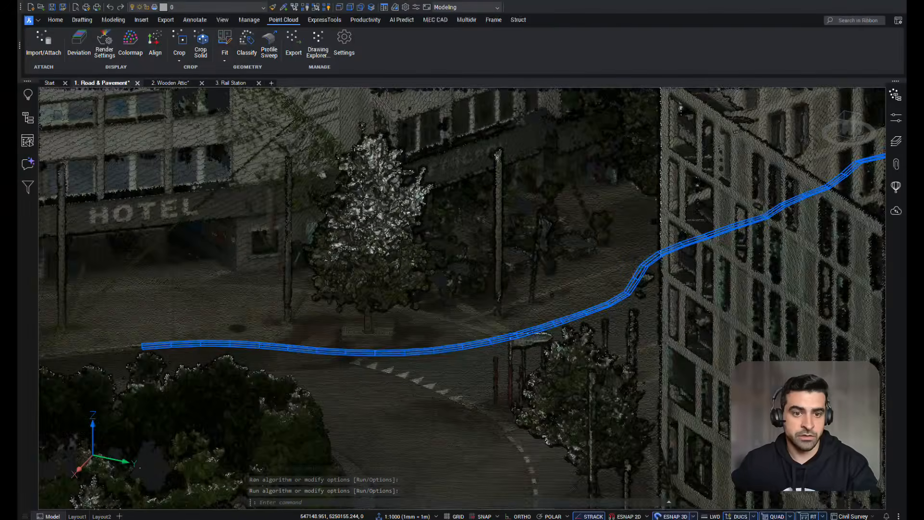
{"action": "left_click_drag", "start_coordinate": [356, 361], "coordinate": [448, 365], "text": "shift"}
{"action": "scroll", "coordinate": [260, 380], "scroll_direction": "up", "scroll_amount": 5}
{"action": "middle_click_drag", "start_coordinate": [277, 380], "coordinate": [369, 374], "text": "shift"}
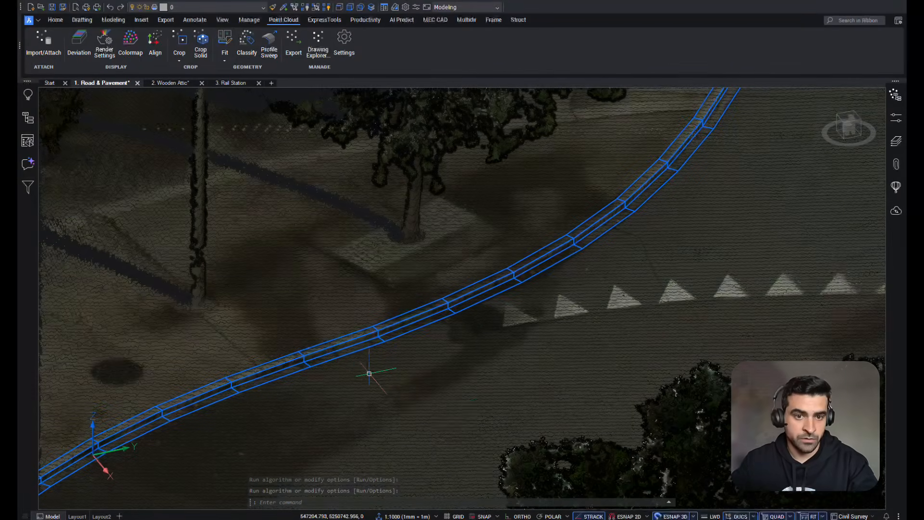
List the drawing's entities in the model structure and hide the point cloud, leaving only the 3D polylines displayed
{"action": "left_click", "coordinate": [371, 385]}
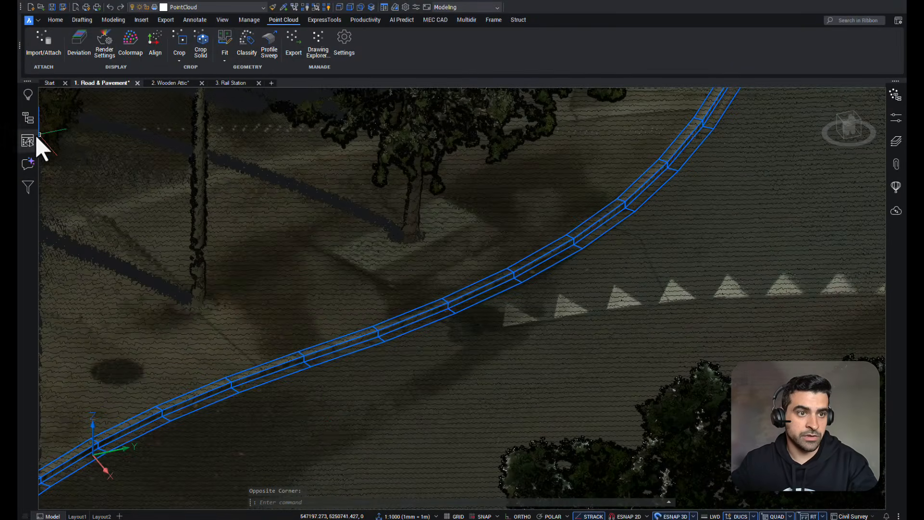
{"action": "left_click", "coordinate": [28, 121]}
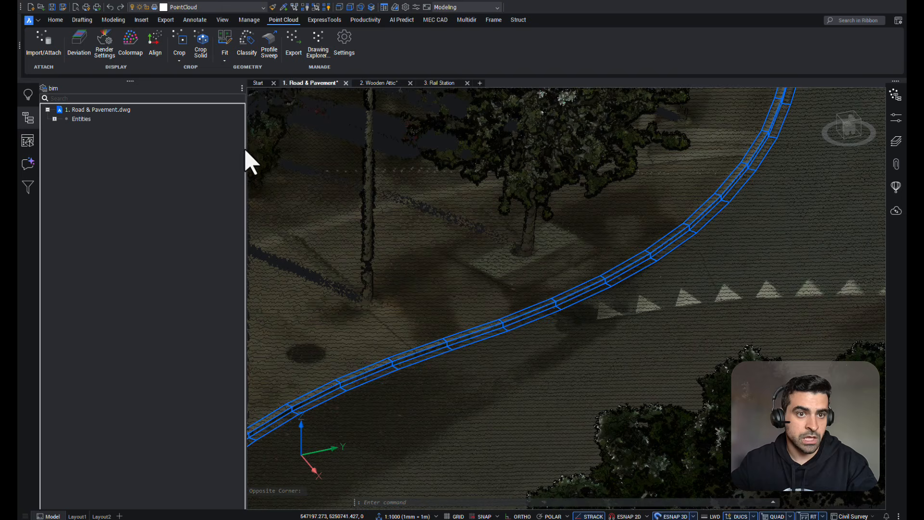
{"action": "left_click_drag", "start_coordinate": [245, 150], "coordinate": [181, 150]}
{"action": "left_click", "coordinate": [54, 119]}
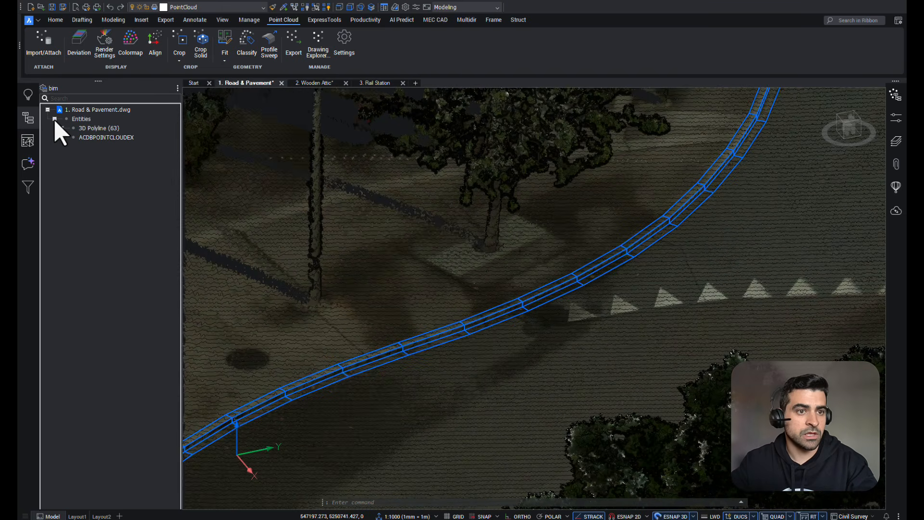
{"action": "right_click", "coordinate": [110, 138]}
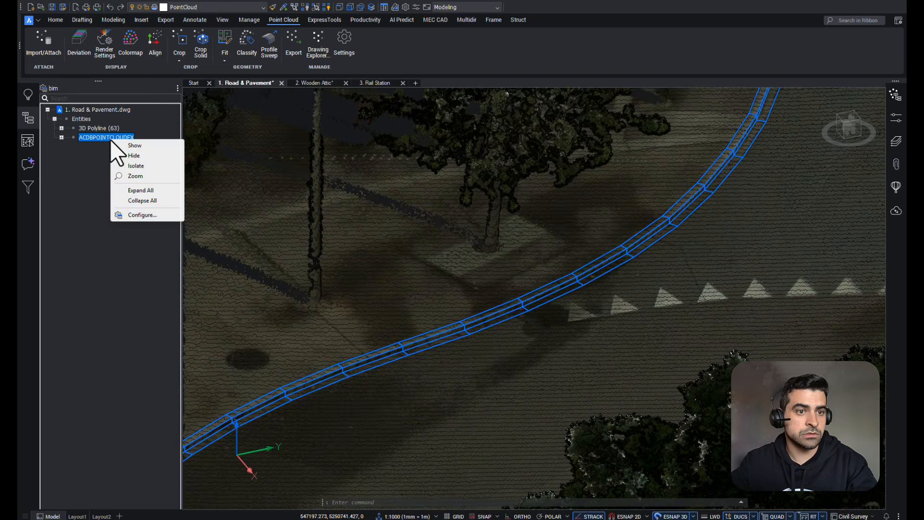
{"action": "left_click", "coordinate": [142, 166]}
{"action": "scroll", "coordinate": [430, 358], "scroll_direction": "up", "scroll_amount": 1}
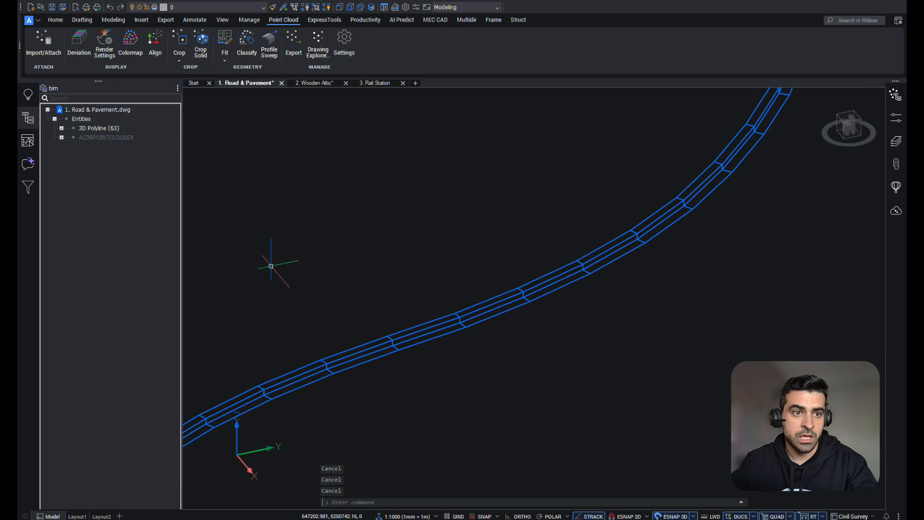
Clear the polyline selection and examine the bare kerb polylines from the end of the sweep at a low angle
{"action": "left_click", "coordinate": [114, 129]}
{"action": "key", "text": "Escape"}
{"action": "scroll", "coordinate": [390, 361], "scroll_direction": "down", "scroll_amount": 4}
{"action": "middle_click_drag", "start_coordinate": [390, 361], "coordinate": [647, 207]}
{"action": "scroll", "coordinate": [606, 218], "scroll_direction": "up", "scroll_amount": 3}
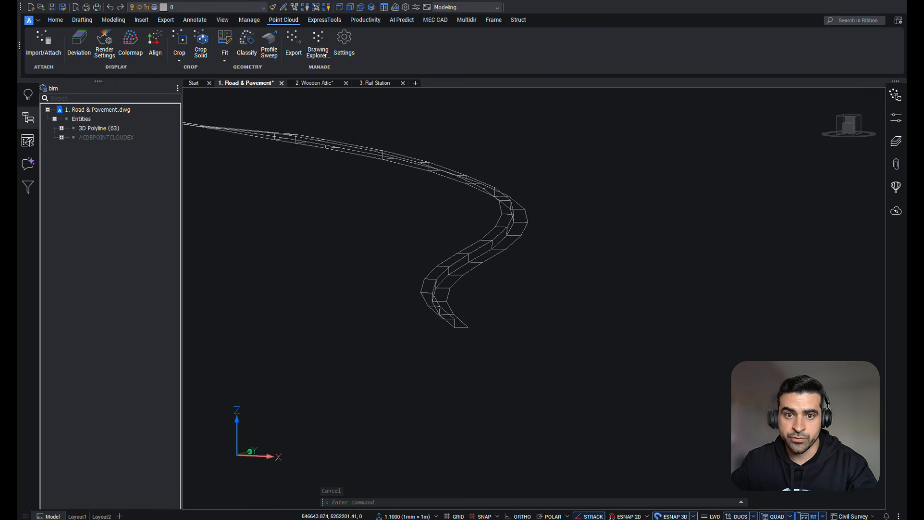
{"action": "scroll", "coordinate": [500, 241], "scroll_direction": "up", "scroll_amount": 2}
{"action": "mouse_move", "coordinate": [500, 241]}
{"action": "middle_mouse_down", "text": "shift"}
{"action": "mouse_move", "coordinate": [502, 267]}
{"action": "mouse_move", "coordinate": [514, 229]}
{"action": "mouse_move", "coordinate": [481, 253]}
{"action": "mouse_move", "coordinate": [414, 245]}
{"action": "mouse_move", "coordinate": [469, 267]}
{"action": "mouse_move", "coordinate": [511, 252]}
{"action": "middle_mouse_up", "text": "shift"}
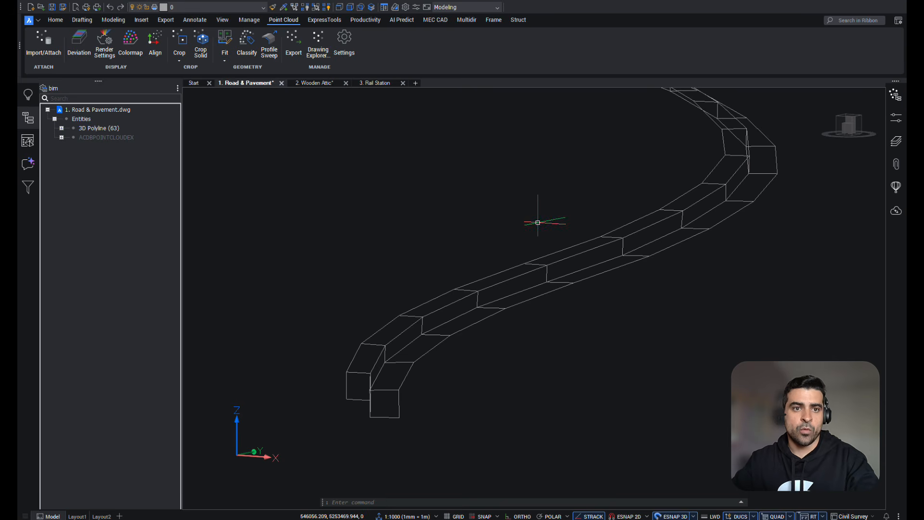
Show the hidden point cloud again and view the kerb polylines against the scan
{"action": "left_click", "coordinate": [327, 7]}
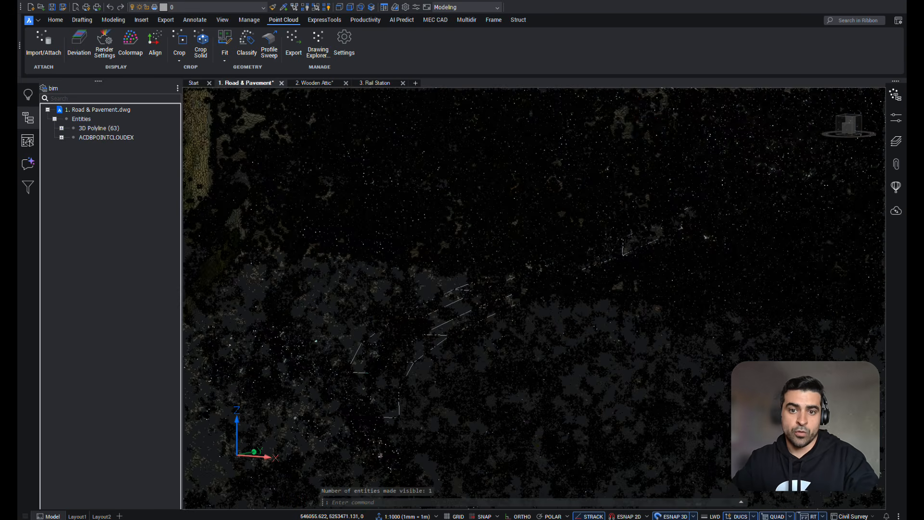
{"action": "scroll", "coordinate": [499, 316], "scroll_direction": "up", "scroll_amount": 5}
{"action": "middle_click_drag", "start_coordinate": [561, 276], "coordinate": [520, 287], "text": "shift"}
{"action": "middle_click_drag", "start_coordinate": [721, 185], "coordinate": [568, 352]}
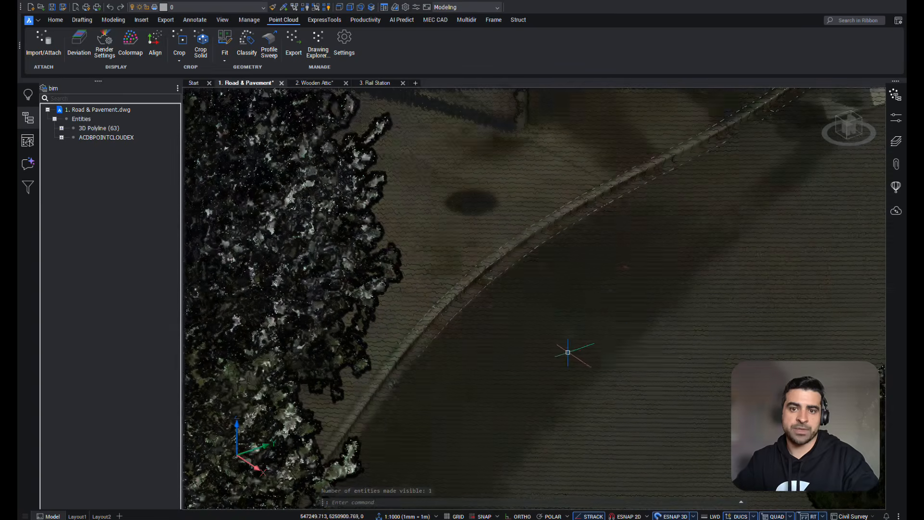
Switch to the 2. Wooden Attic drawing and examine the timber columns in its point cloud from several angles
{"action": "left_click", "coordinate": [313, 84]}
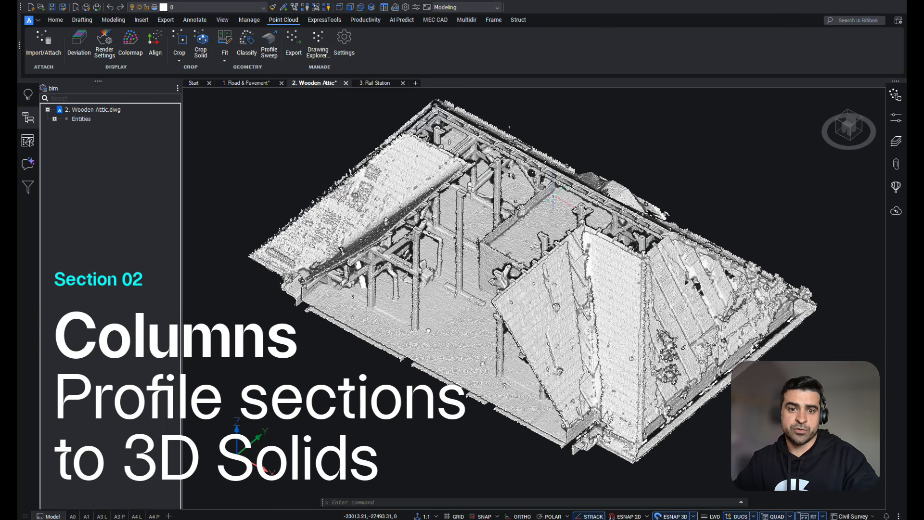
{"action": "middle_click_drag", "start_coordinate": [520, 269], "coordinate": [493, 303], "text": "shift"}
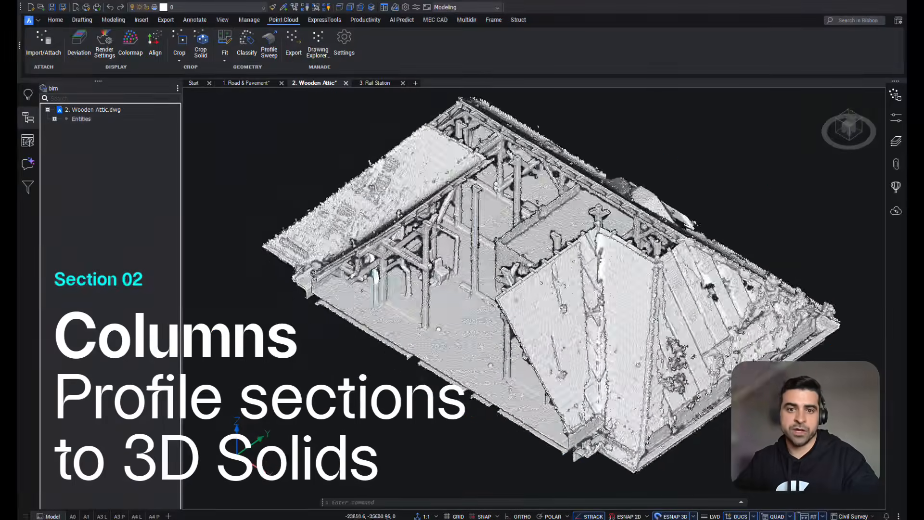
{"action": "scroll", "coordinate": [472, 231], "scroll_direction": "up", "scroll_amount": 10}
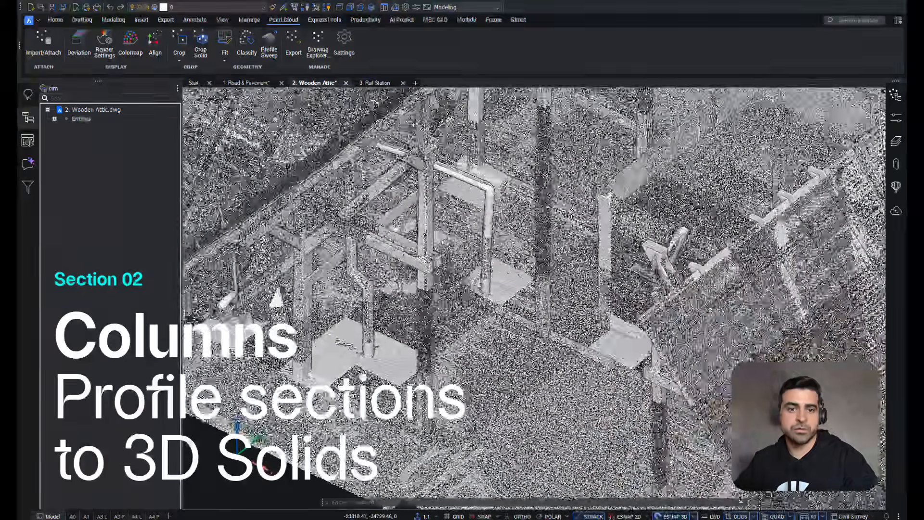
{"action": "scroll", "coordinate": [534, 294], "scroll_direction": "down", "scroll_amount": 10}
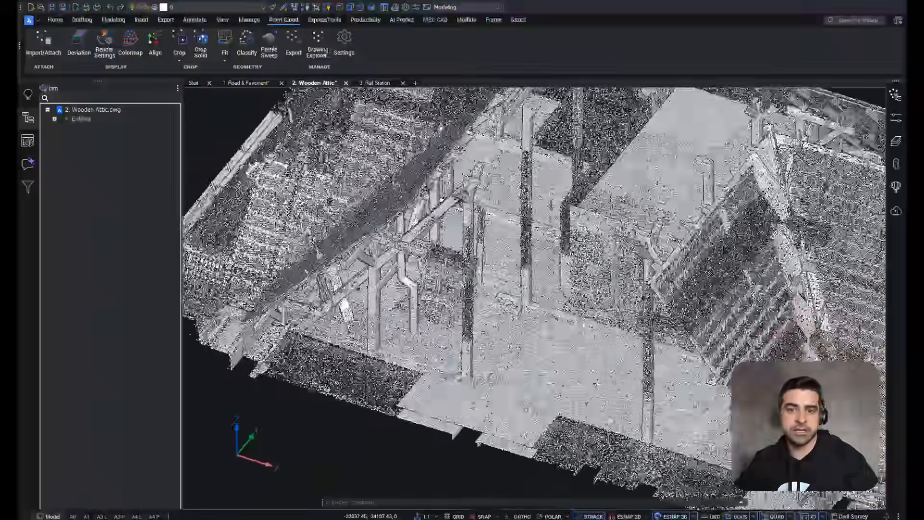
{"action": "scroll", "coordinate": [511, 320], "scroll_direction": "down", "scroll_amount": 8}
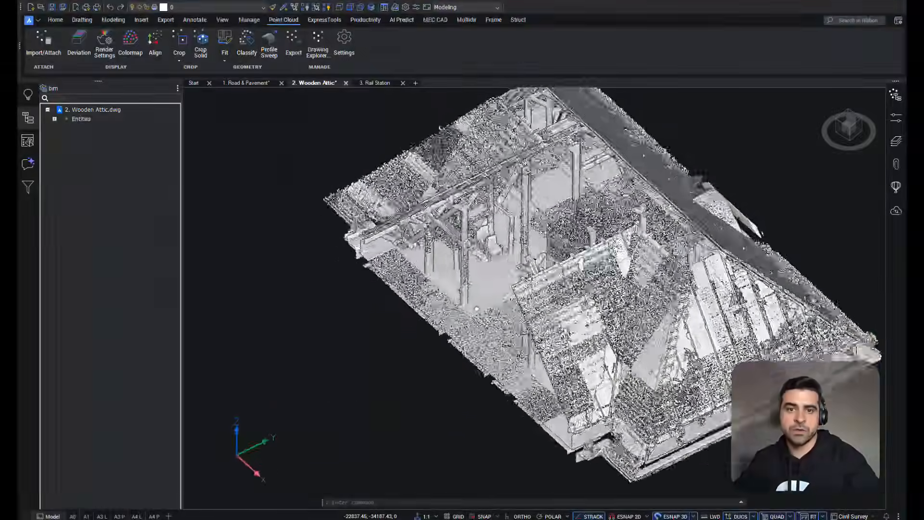
{"action": "scroll", "coordinate": [510, 263], "scroll_direction": "up", "scroll_amount": 3}
{"action": "middle_click_drag", "start_coordinate": [510, 264], "coordinate": [506, 243], "text": "shift"}
{"action": "scroll", "coordinate": [468, 259], "scroll_direction": "down", "scroll_amount": 1}
{"action": "scroll", "coordinate": [424, 237], "scroll_direction": "up", "scroll_amount": 5}
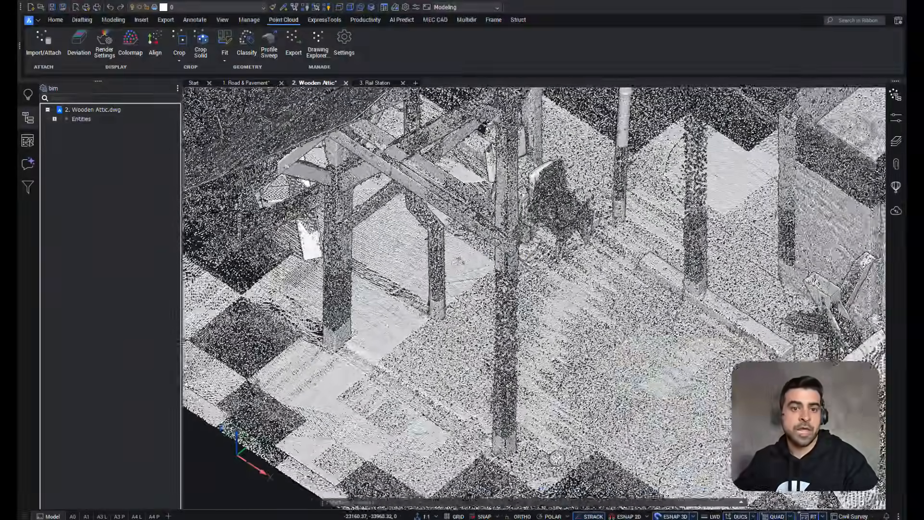
{"action": "middle_click_drag", "start_coordinate": [470, 257], "coordinate": [585, 283]}
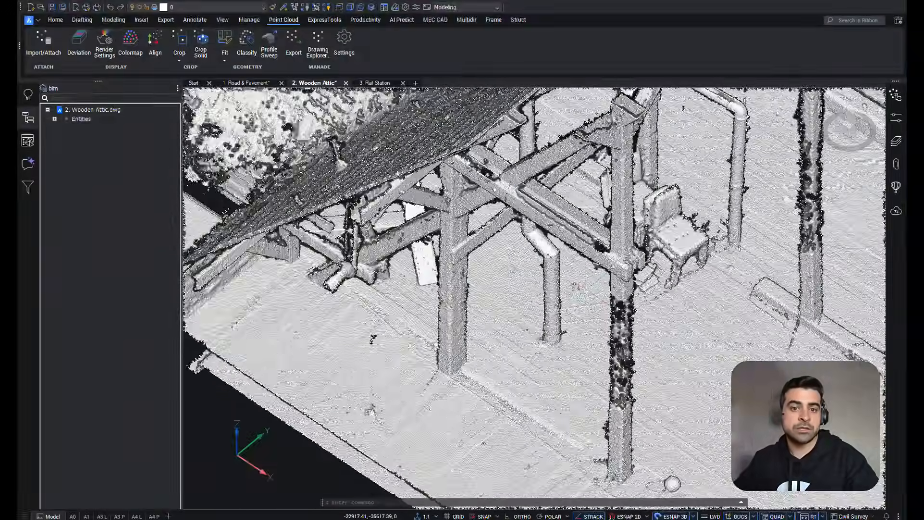
Examine the front timber column, its braces and its base closely from above and from the side
{"action": "scroll", "coordinate": [452, 308], "scroll_direction": "up", "scroll_amount": 4}
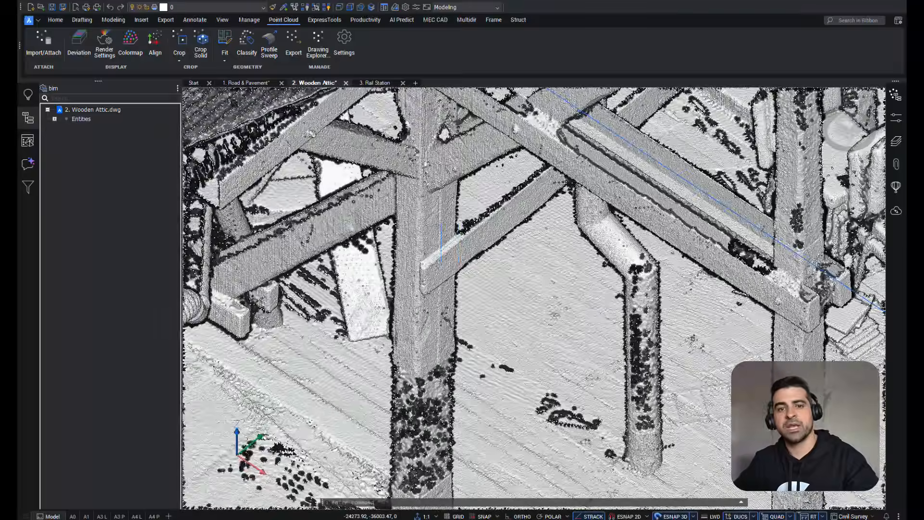
{"action": "scroll", "coordinate": [442, 243], "scroll_direction": "down", "scroll_amount": 2}
{"action": "middle_click_drag", "start_coordinate": [441, 243], "coordinate": [423, 312], "text": "shift"}
{"action": "scroll", "coordinate": [437, 348], "scroll_direction": "up", "scroll_amount": 3}
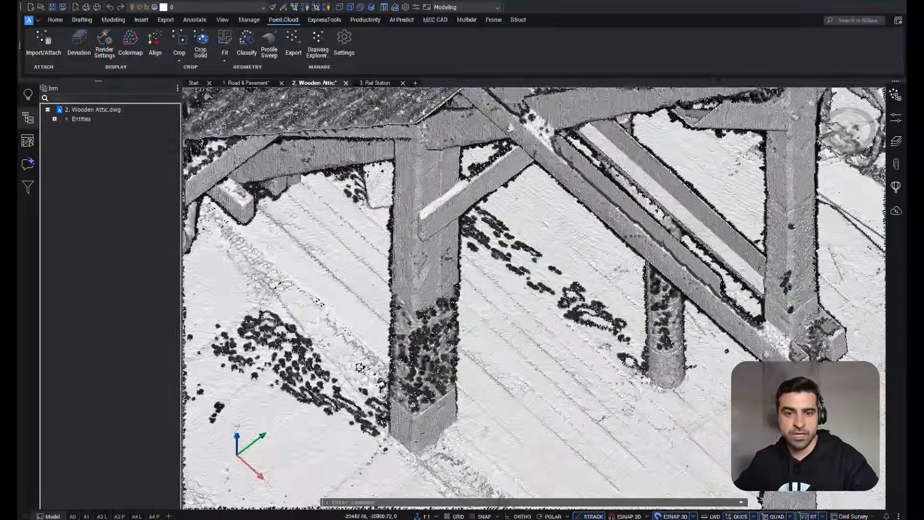
{"action": "scroll", "coordinate": [462, 345], "scroll_direction": "up", "scroll_amount": 1}
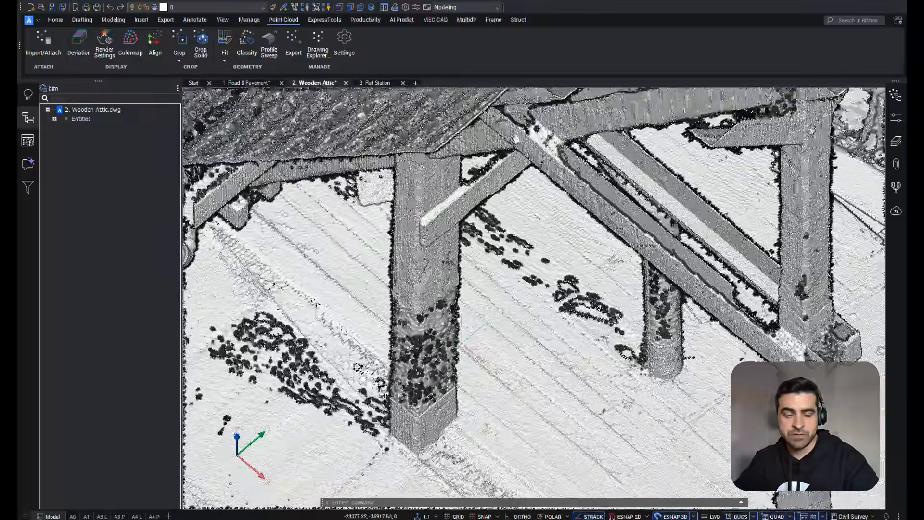
{"action": "scroll", "coordinate": [512, 361], "scroll_direction": "down", "scroll_amount": 1}
{"action": "middle_click_drag", "start_coordinate": [528, 380], "coordinate": [483, 293]}
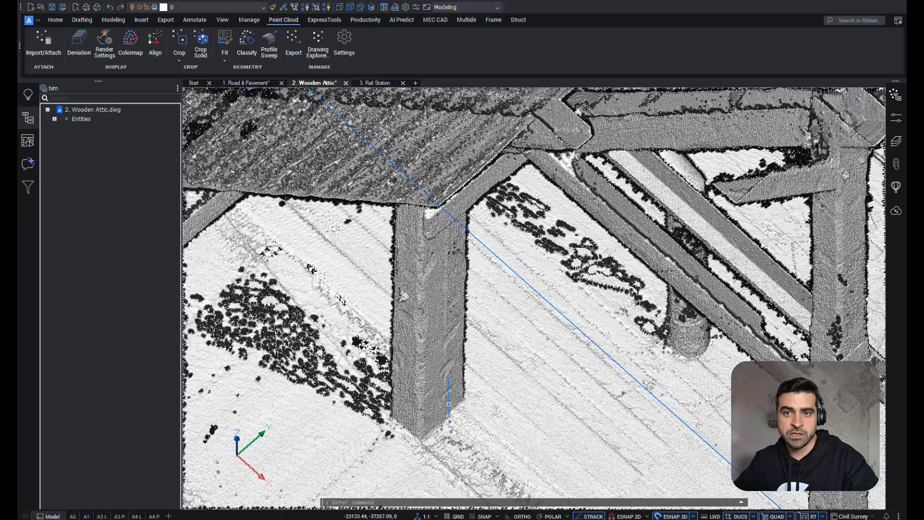
{"action": "middle_click_drag", "start_coordinate": [414, 253], "coordinate": [515, 284], "text": "shift"}
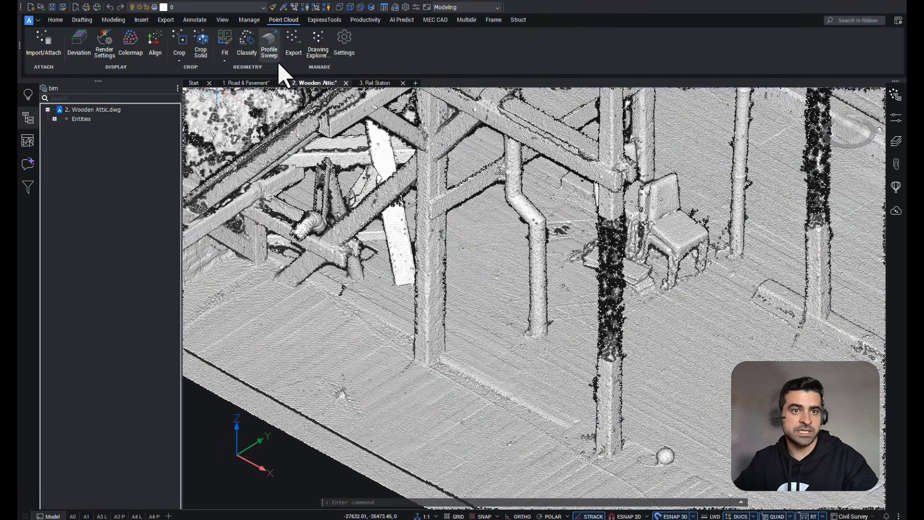
Start a Profile Sweep with its start point at the base of the front column and the sweep direction running up the column
{"action": "scroll", "coordinate": [467, 239], "scroll_direction": "up", "scroll_amount": 2}
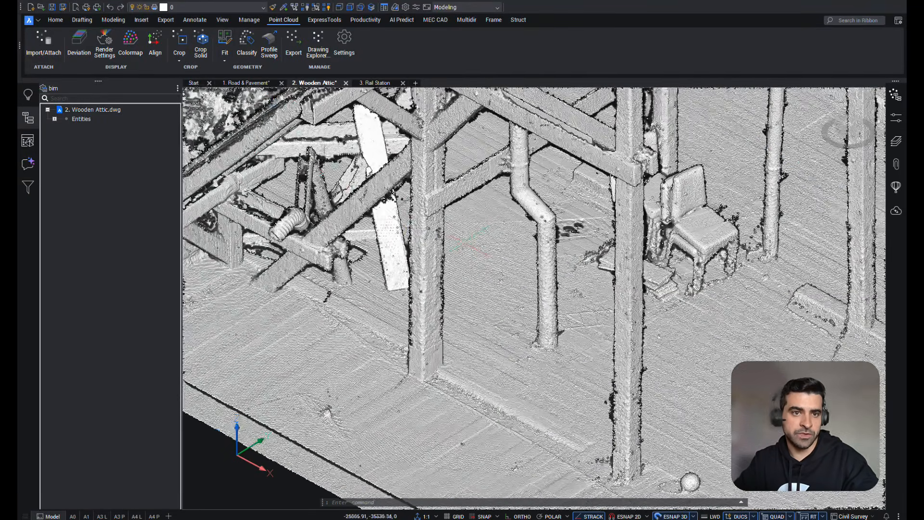
{"action": "left_click", "coordinate": [267, 43]}
{"action": "scroll", "coordinate": [428, 363], "scroll_direction": "up", "scroll_amount": 3}
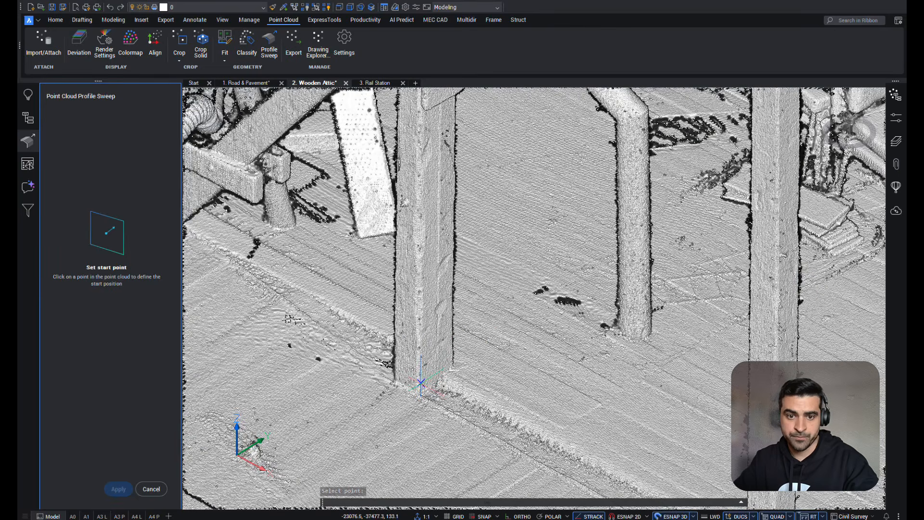
{"action": "left_click", "coordinate": [419, 381]}
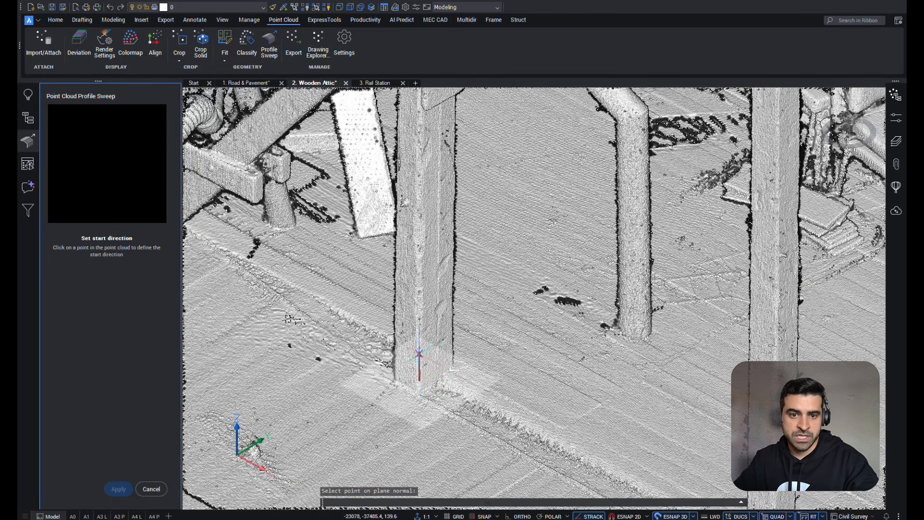
{"action": "left_click", "coordinate": [419, 249]}
{"action": "scroll", "coordinate": [424, 380], "scroll_direction": "up", "scroll_amount": 5}
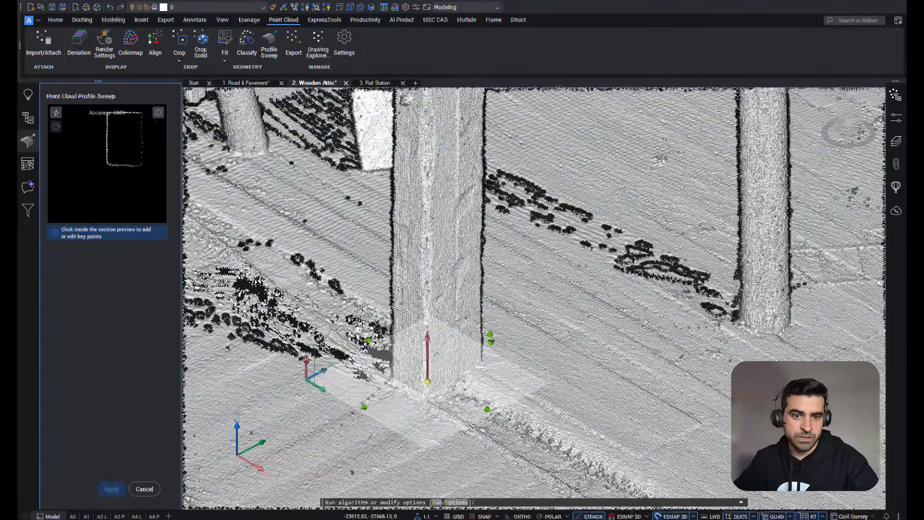
Reposition the section plane around the column and adjust its width so the whole column outline fits centrally in the section preview
{"action": "left_click", "coordinate": [313, 376]}
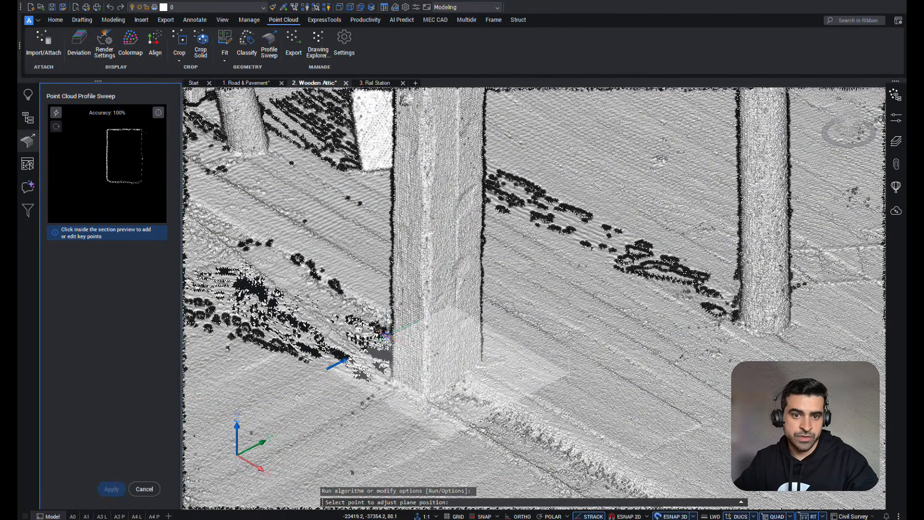
{"action": "left_click", "coordinate": [383, 337]}
{"action": "middle_click_drag", "start_coordinate": [433, 380], "coordinate": [580, 395], "text": "shift"}
{"action": "left_click", "coordinate": [580, 402]}
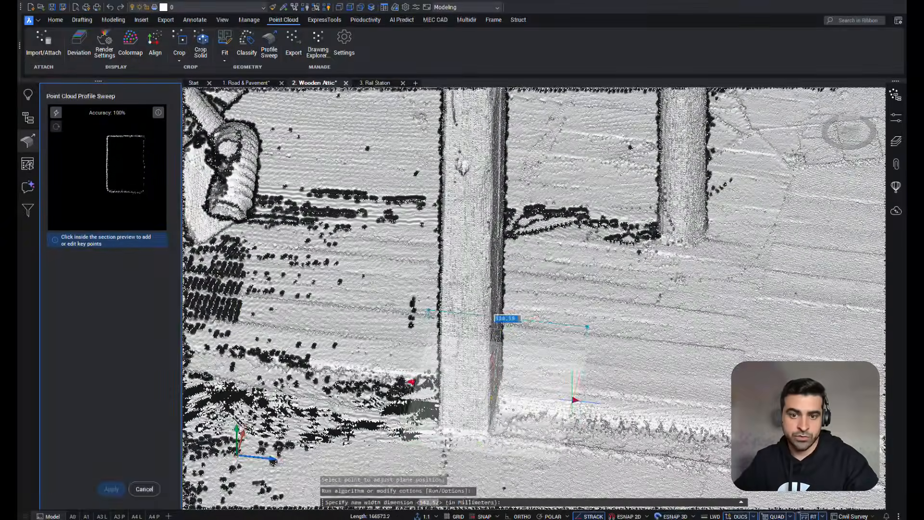
{"action": "left_click", "coordinate": [569, 399]}
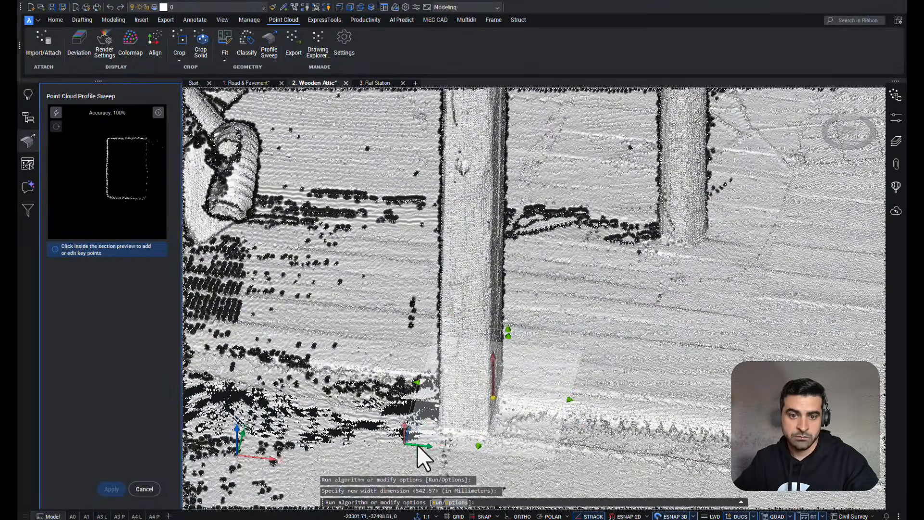
{"action": "left_click", "coordinate": [419, 446]}
{"action": "left_click", "coordinate": [458, 444]}
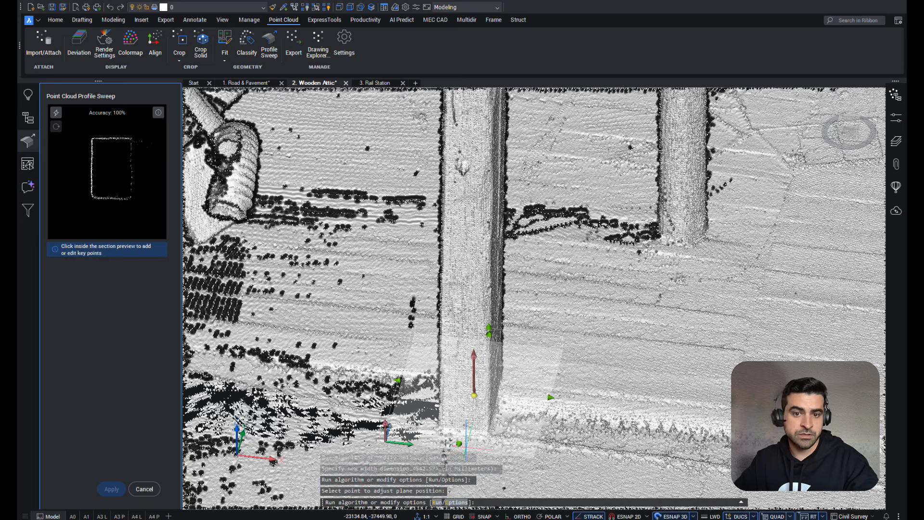
{"action": "scroll", "coordinate": [550, 306], "scroll_direction": "down", "scroll_amount": 2}
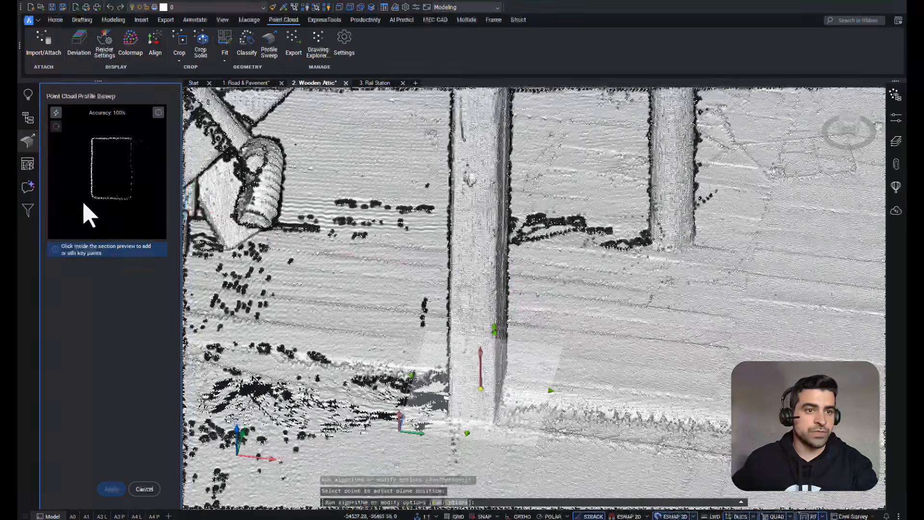
Place key points on the four corners of the column's section and connect the first and last key points
{"action": "left_click", "coordinate": [79, 149]}
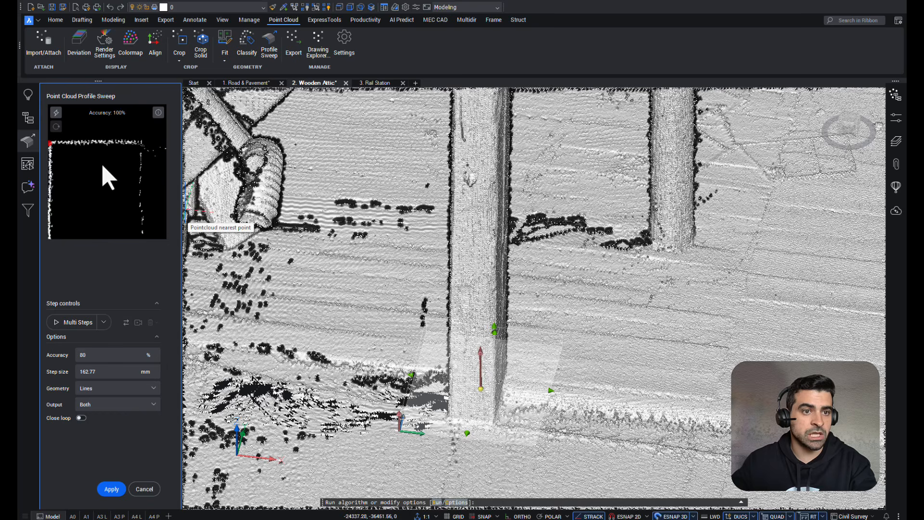
{"action": "left_click", "coordinate": [142, 144]}
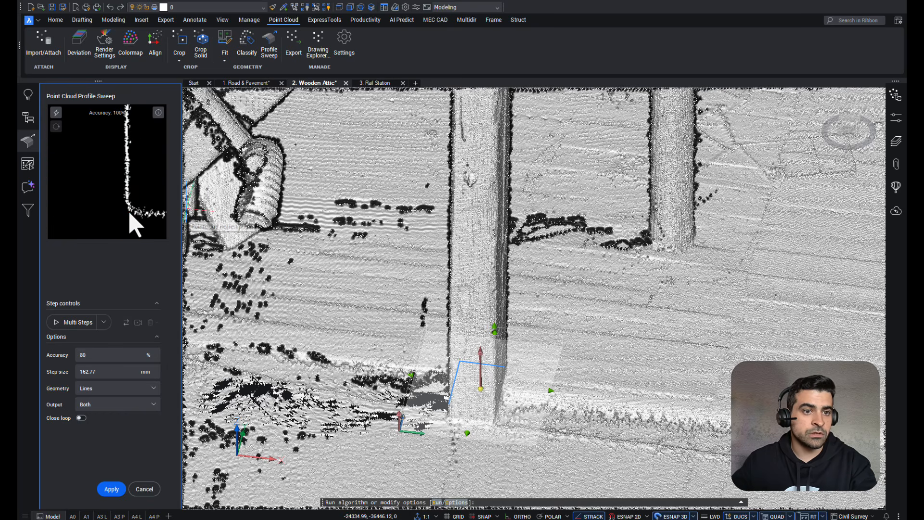
{"action": "scroll", "coordinate": [129, 210], "scroll_direction": "down", "scroll_amount": 4}
{"action": "scroll", "coordinate": [96, 175], "scroll_direction": "up", "scroll_amount": 1}
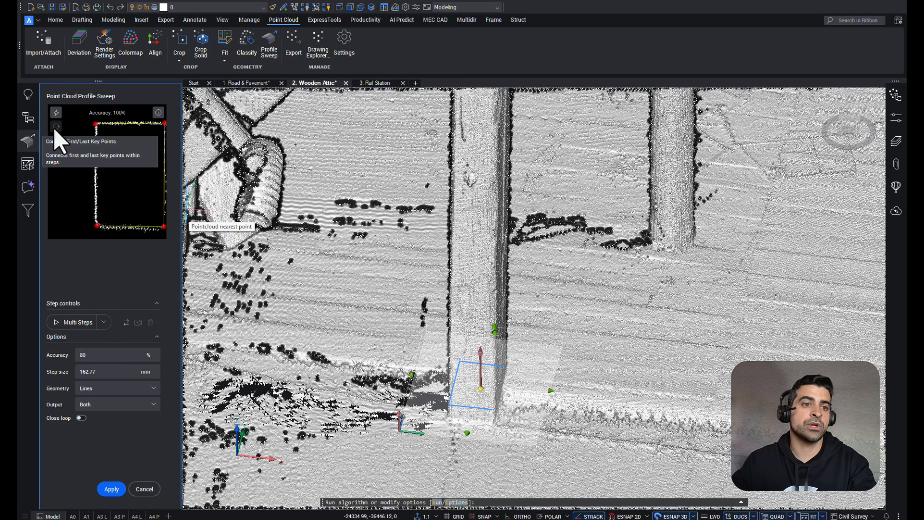
Try moving, inserting and deleting key points on one side of the section, and restore the rectangular outline with four corner points
{"action": "left_click_drag", "start_coordinate": [96, 227], "coordinate": [62, 221]}
{"action": "scroll", "coordinate": [126, 179], "scroll_direction": "down", "scroll_amount": 3}
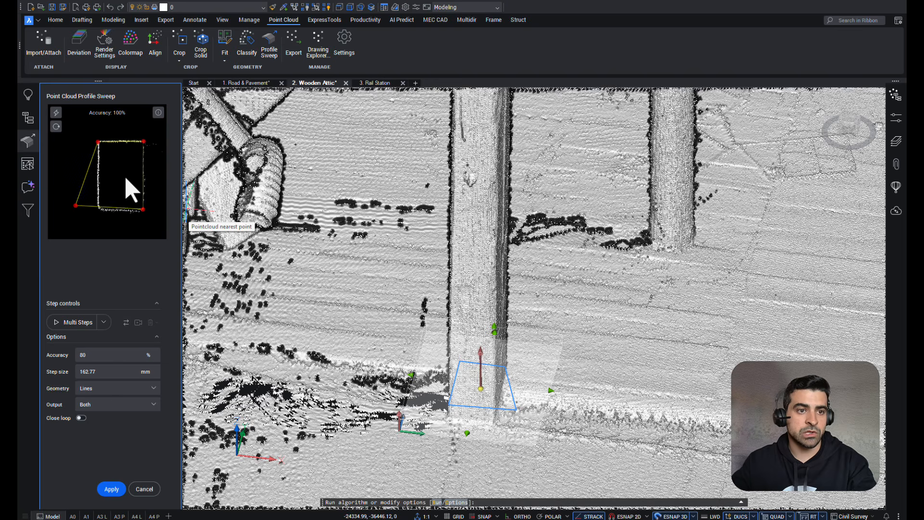
{"action": "scroll", "coordinate": [102, 179], "scroll_direction": "up", "scroll_amount": 1}
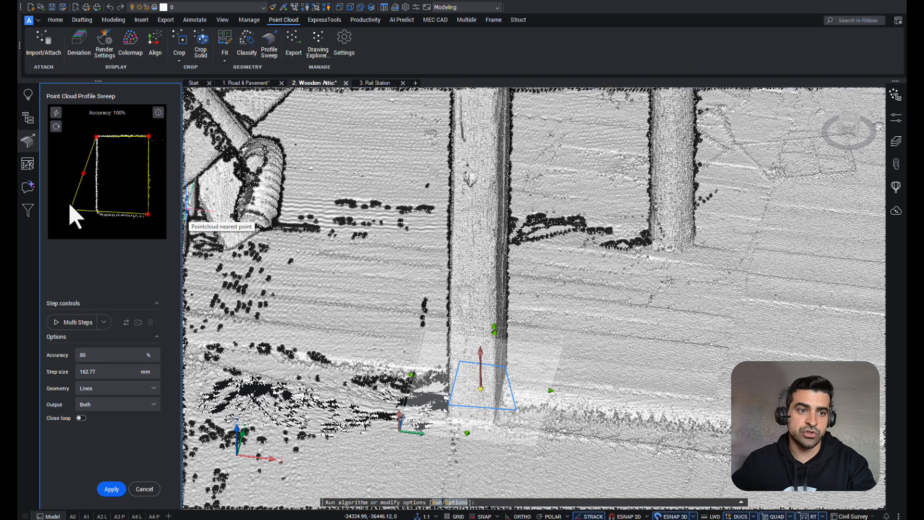
{"action": "left_click", "coordinate": [82, 171]}
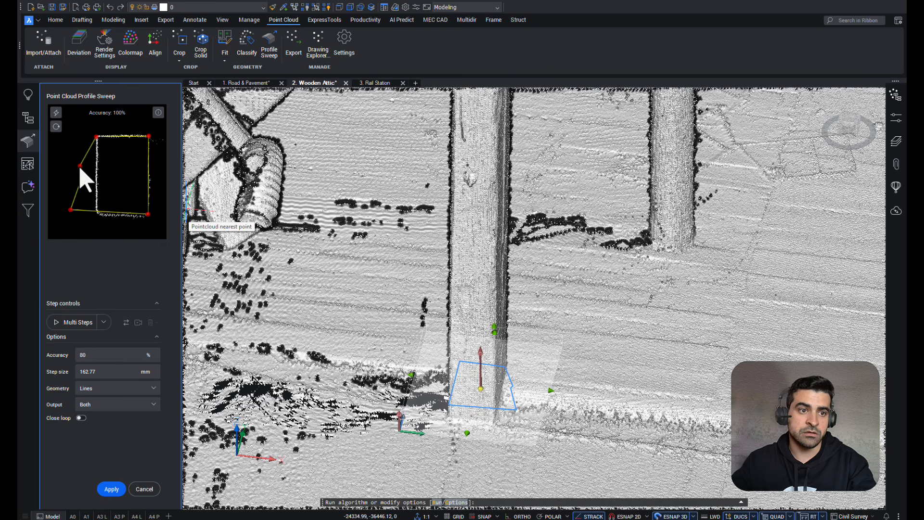
{"action": "left_click_drag", "start_coordinate": [98, 187], "coordinate": [85, 174]}
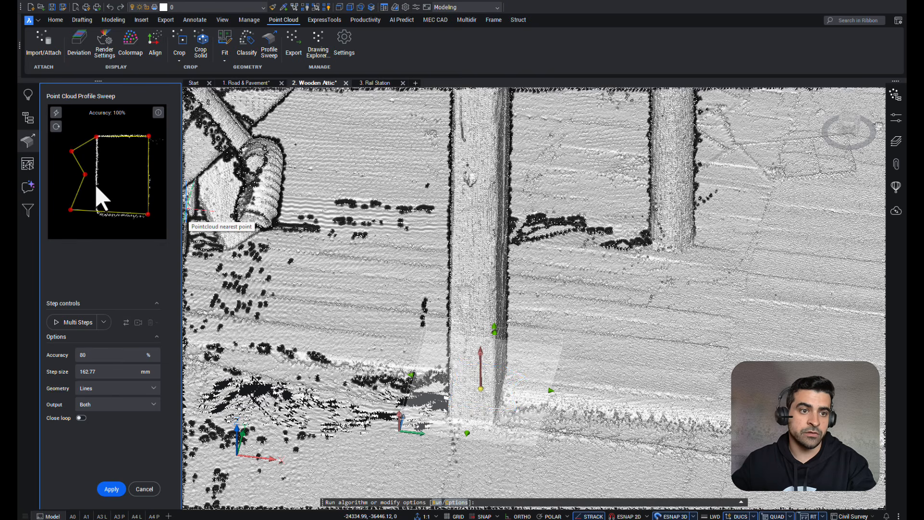
{"action": "right_click", "coordinate": [72, 152]}
{"action": "left_click_drag", "start_coordinate": [71, 209], "coordinate": [163, 219]}
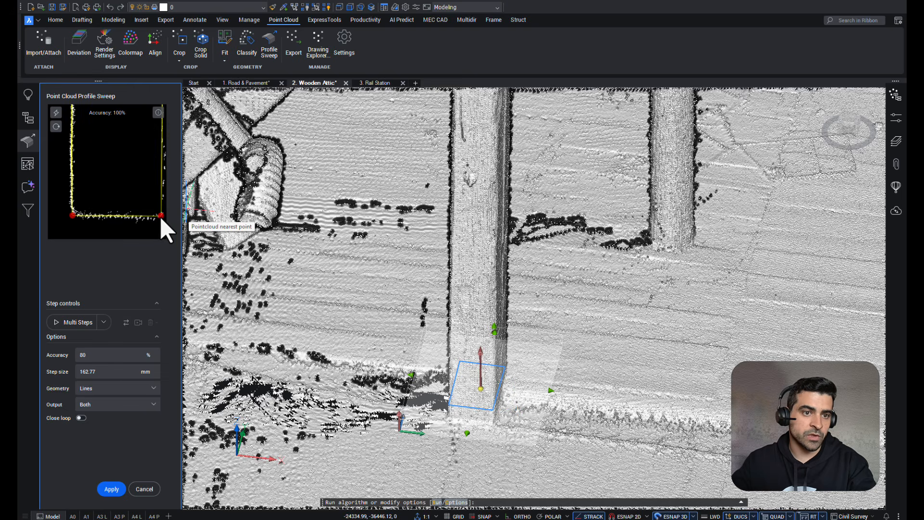
{"action": "scroll", "coordinate": [127, 206], "scroll_direction": "down", "scroll_amount": 3}
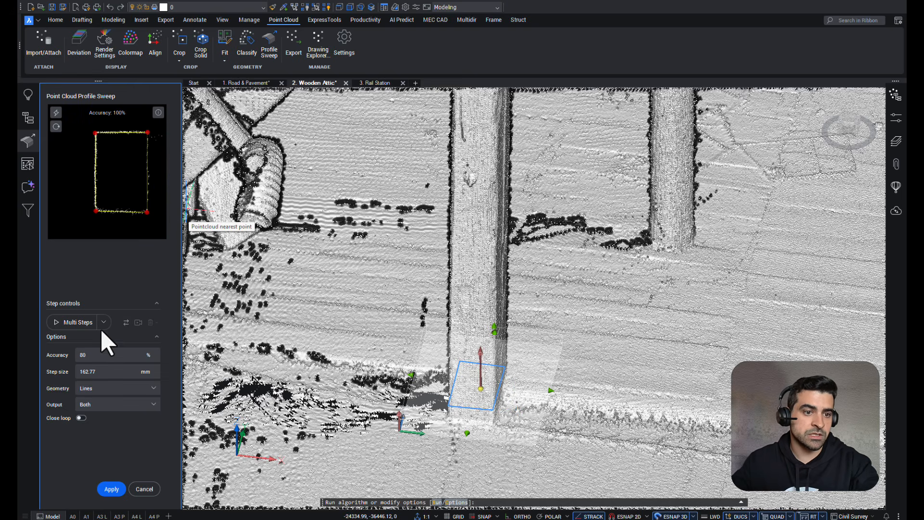
Set the accuracy to 90 %, step size to 100 mm and geometry to Polylines, keep output on Both, and run Multi Steps up the column
{"action": "left_click", "coordinate": [69, 354]}
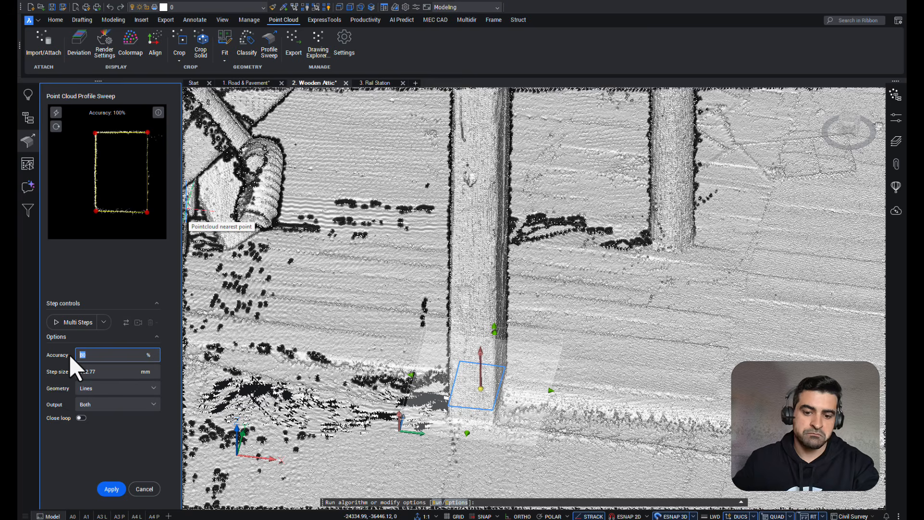
{"action": "type", "text": "90"}
{"action": "left_click", "coordinate": [105, 371]}
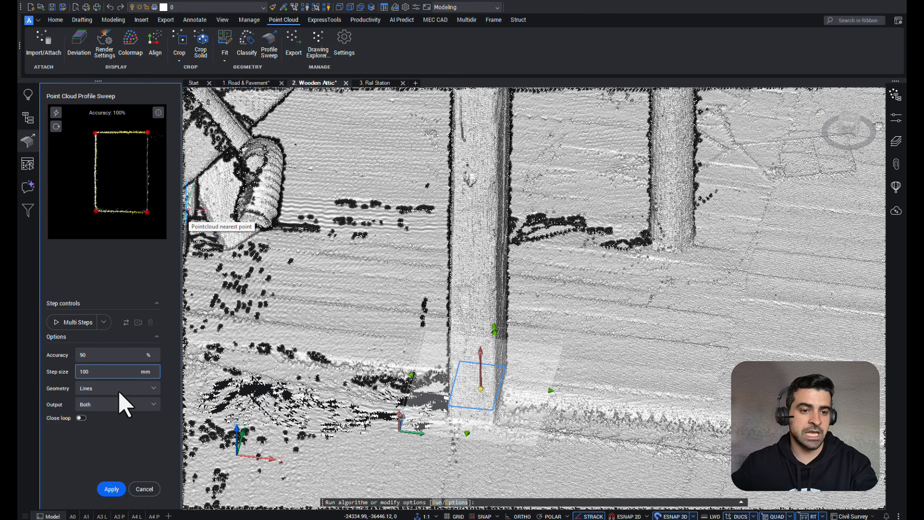
{"action": "left_click", "coordinate": [145, 387]}
{"action": "left_click", "coordinate": [114, 416]}
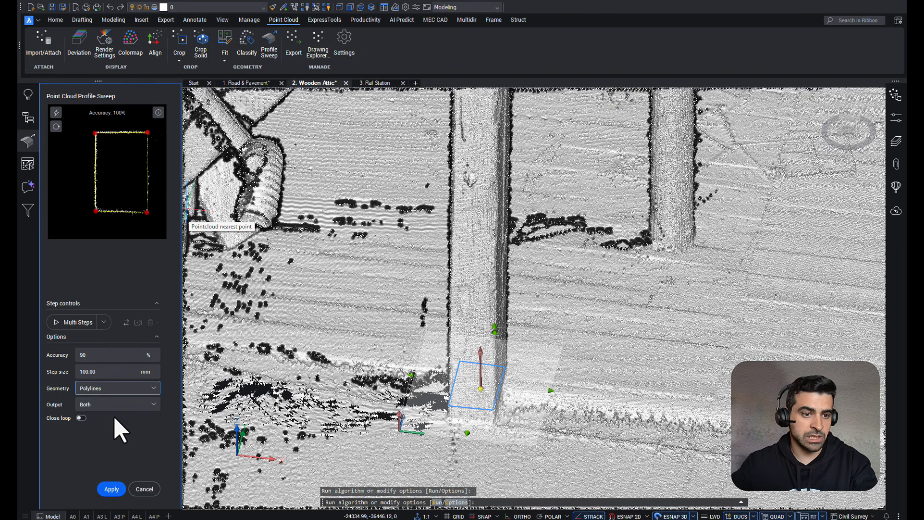
{"action": "left_click", "coordinate": [144, 402]}
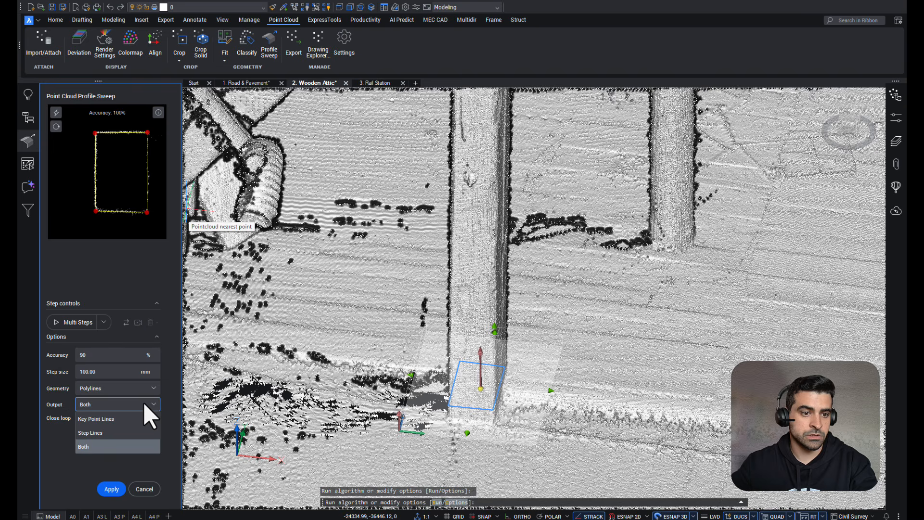
{"action": "left_click", "coordinate": [144, 402]}
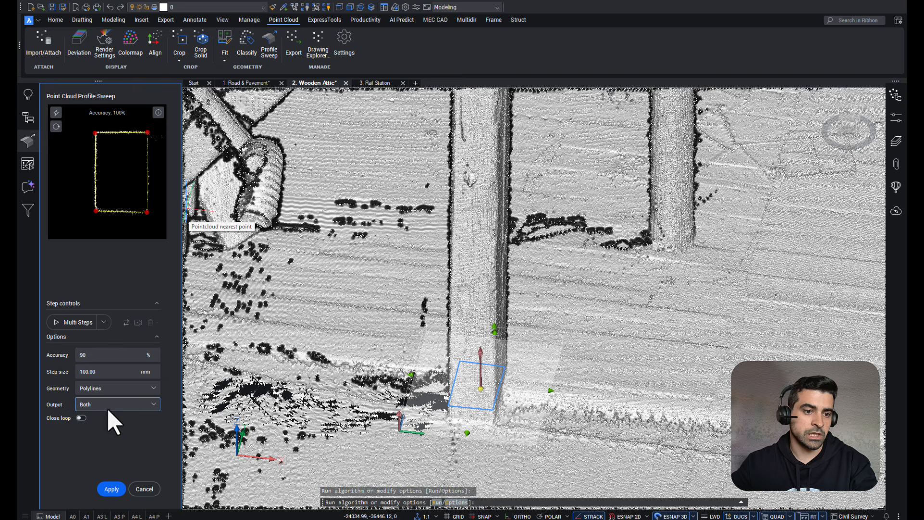
{"action": "left_click", "coordinate": [78, 322]}
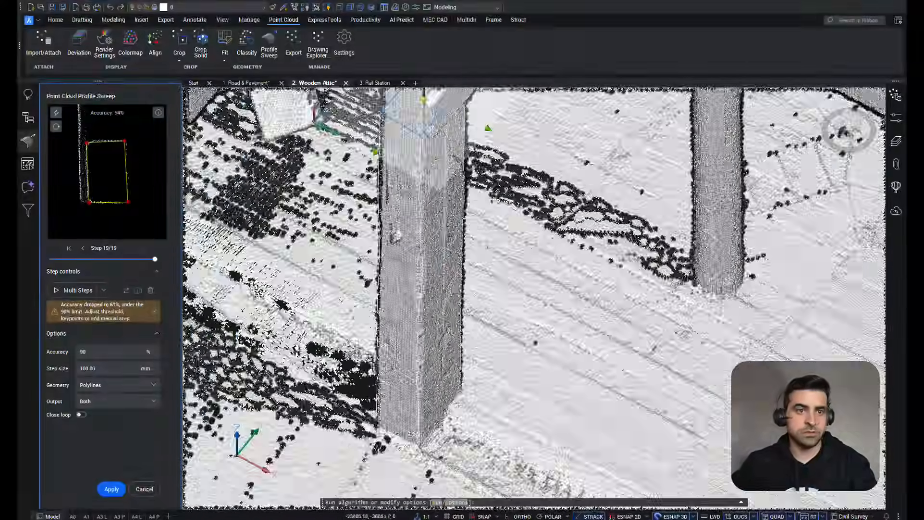
List the attic drawing's entities in the model structure, hide the point cloud and inspect the column's swept profile polylines
{"action": "left_click", "coordinate": [24, 121]}
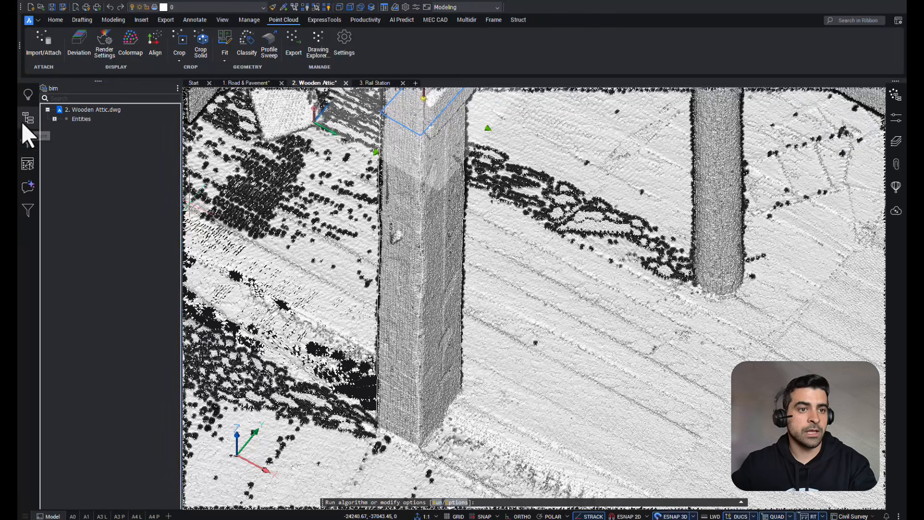
{"action": "left_click", "coordinate": [55, 119]}
{"action": "left_click", "coordinate": [91, 148]}
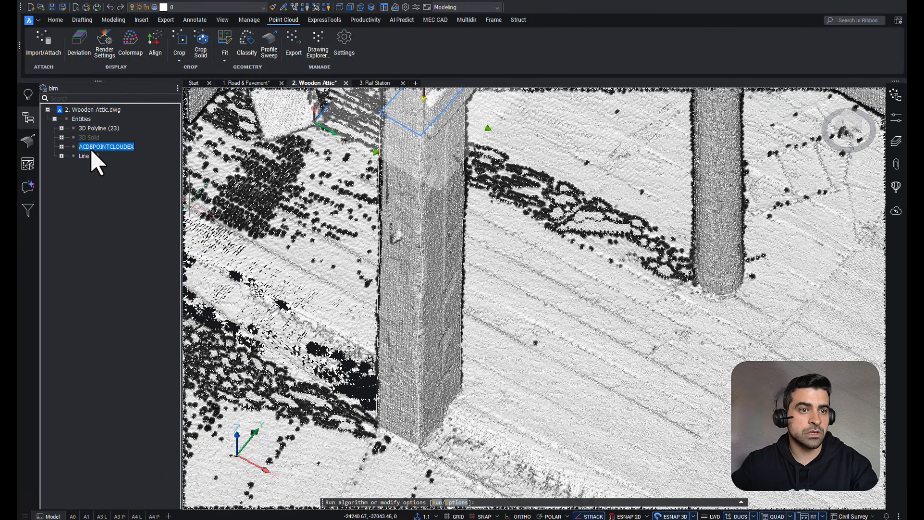
{"action": "right_click", "coordinate": [91, 147]}
{"action": "left_click", "coordinate": [128, 179]}
{"action": "middle_click_drag", "start_coordinate": [407, 226], "coordinate": [437, 264], "text": "shift"}
{"action": "scroll", "coordinate": [406, 239], "scroll_direction": "up", "scroll_amount": 5}
{"action": "scroll", "coordinate": [437, 265], "scroll_direction": "down", "scroll_amount": 4}
Make all hidden entities visible again, including the point cloud and the 3D solid, and view the column's base
{"action": "left_click", "coordinate": [326, 7]}
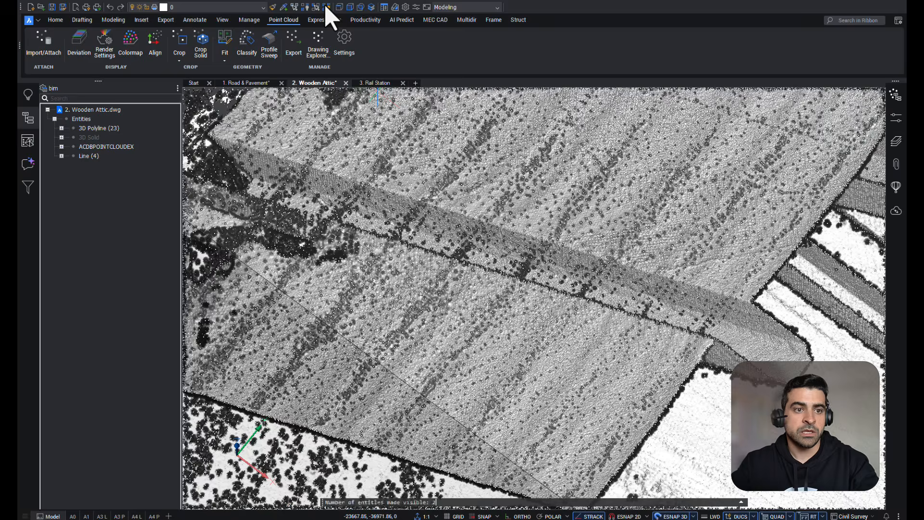
{"action": "scroll", "coordinate": [461, 277], "scroll_direction": "down", "scroll_amount": 2}
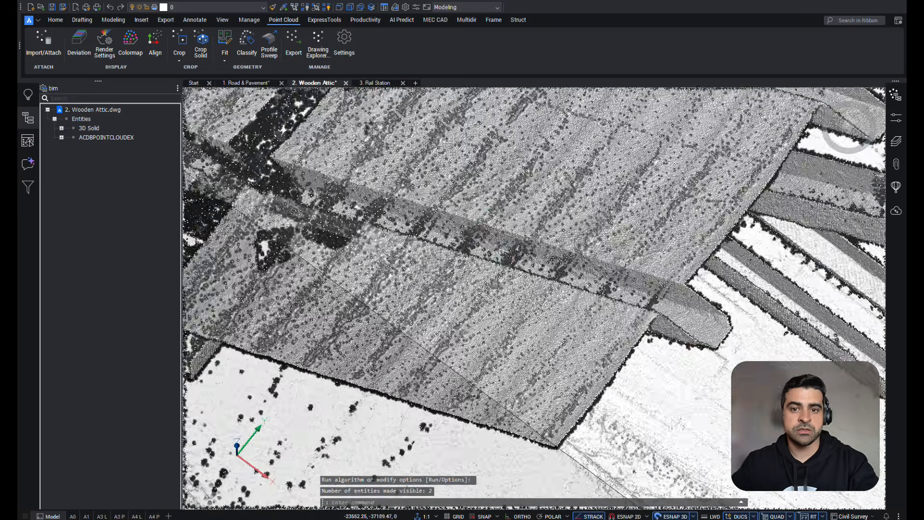
{"action": "middle_click_drag", "start_coordinate": [461, 278], "coordinate": [569, 131], "text": "shift"}
{"action": "scroll", "coordinate": [568, 131], "scroll_direction": "up", "scroll_amount": 4}
{"action": "scroll", "coordinate": [486, 317], "scroll_direction": "up", "scroll_amount": 8}
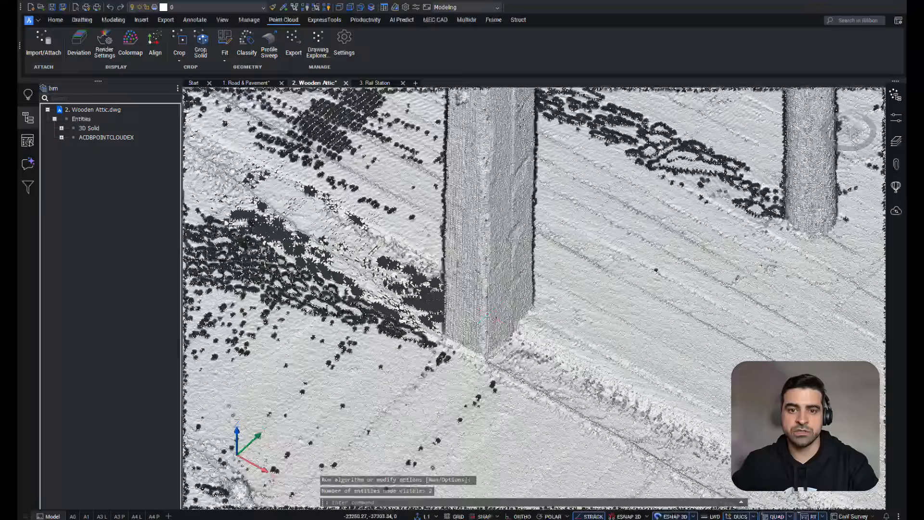
{"action": "middle_click_drag", "start_coordinate": [487, 315], "coordinate": [484, 371], "text": "shift"}
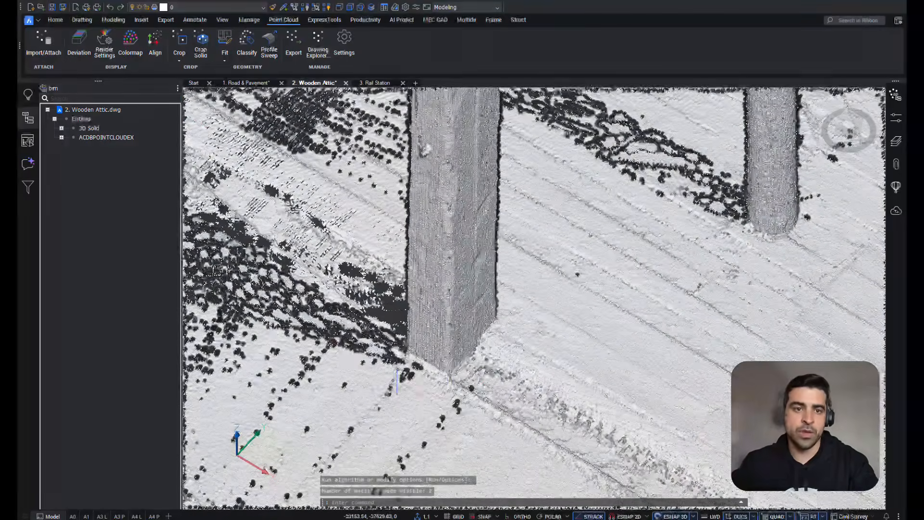
Start a Profile Sweep at the base of the wooden column, with the start direction pointing up the column
{"action": "left_click", "coordinate": [269, 42]}
{"action": "left_click", "coordinate": [445, 365]}
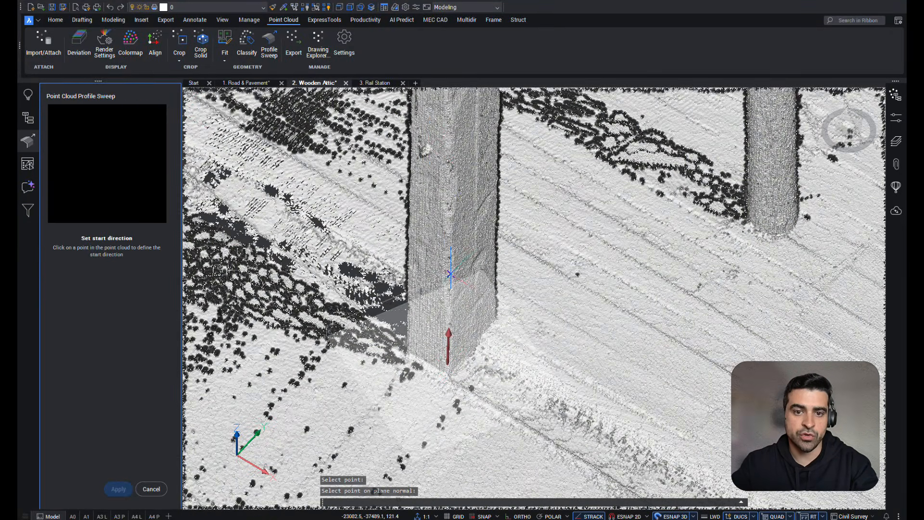
{"action": "left_click", "coordinate": [448, 225]}
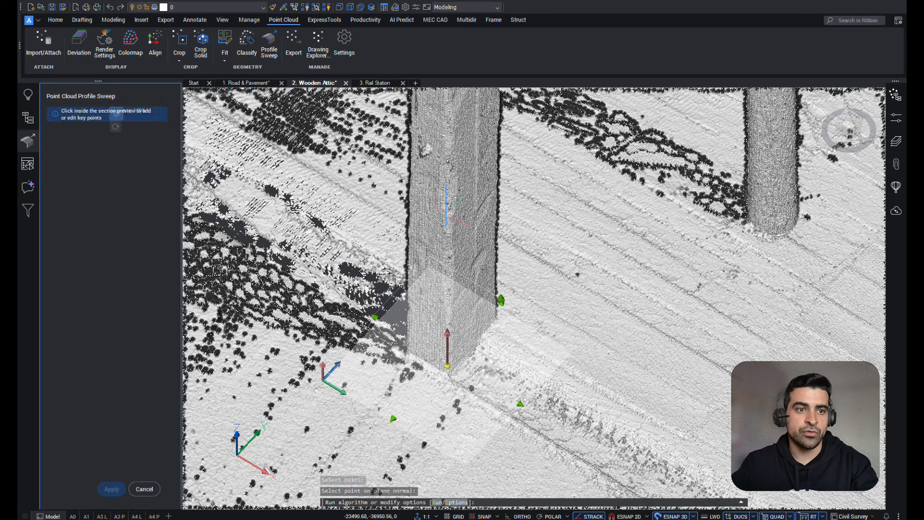
Reposition the section plane around the column's base so that the whole column outline falls inside it
{"action": "left_click", "coordinate": [332, 372]}
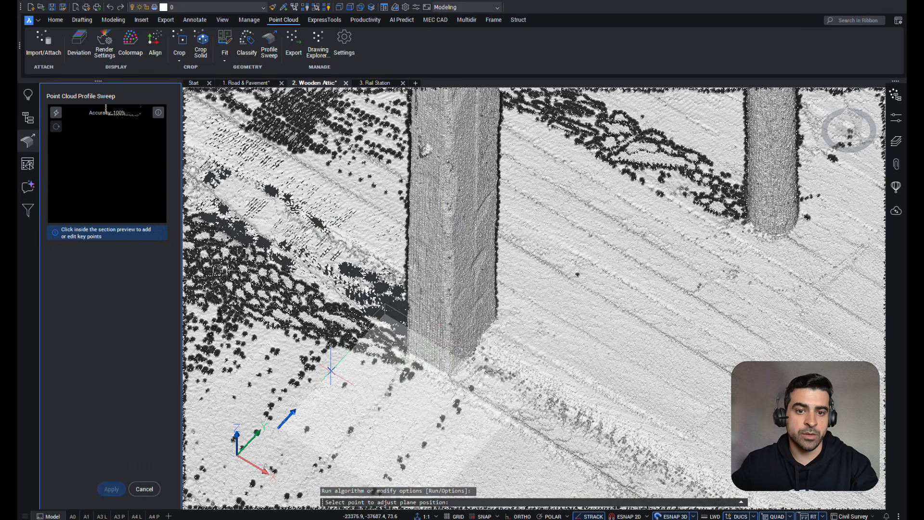
{"action": "left_click", "coordinate": [427, 297]}
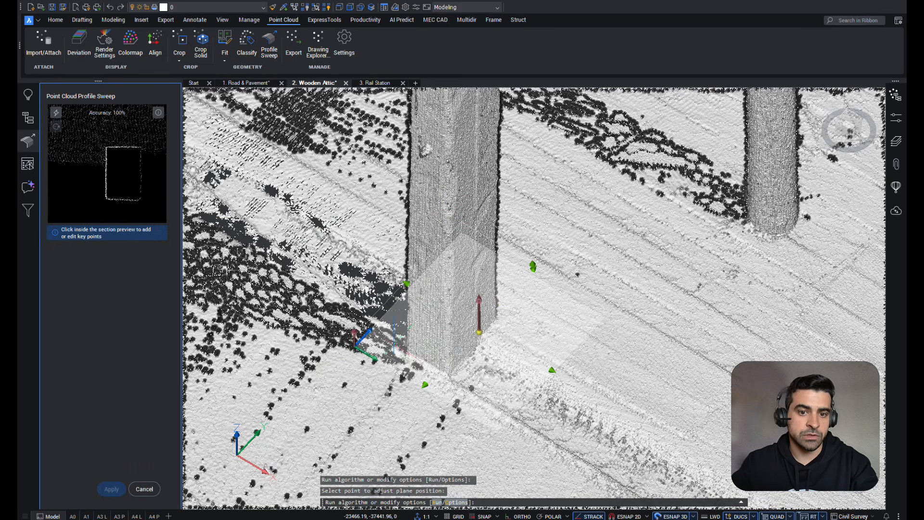
{"action": "left_click", "coordinate": [354, 333]}
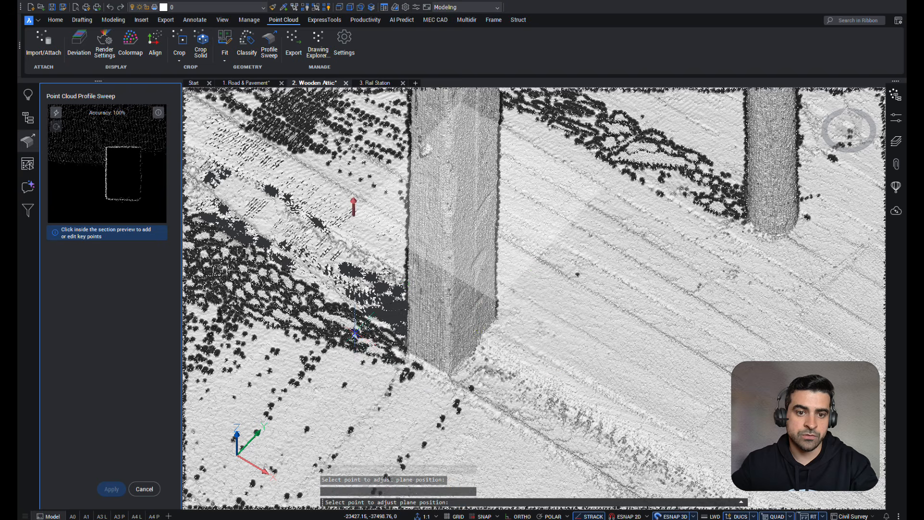
{"action": "left_click", "coordinate": [610, 201]}
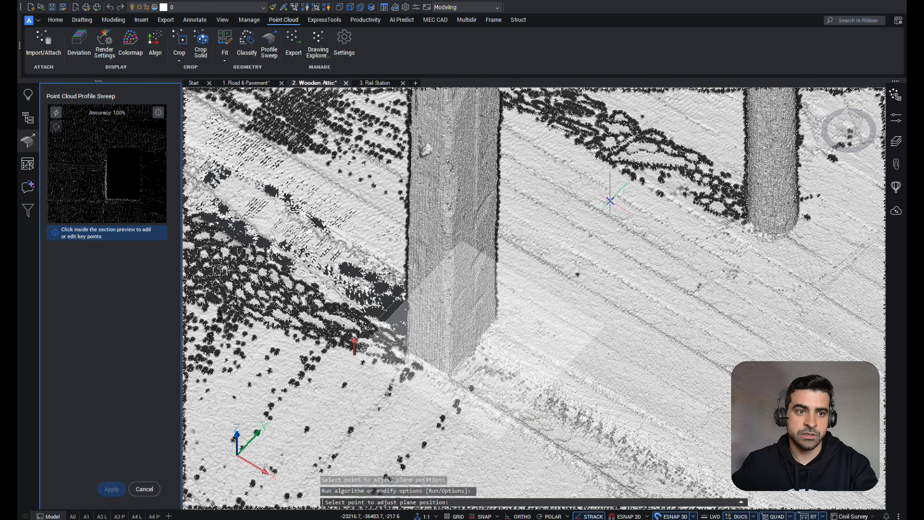
{"action": "left_click", "coordinate": [614, 180]}
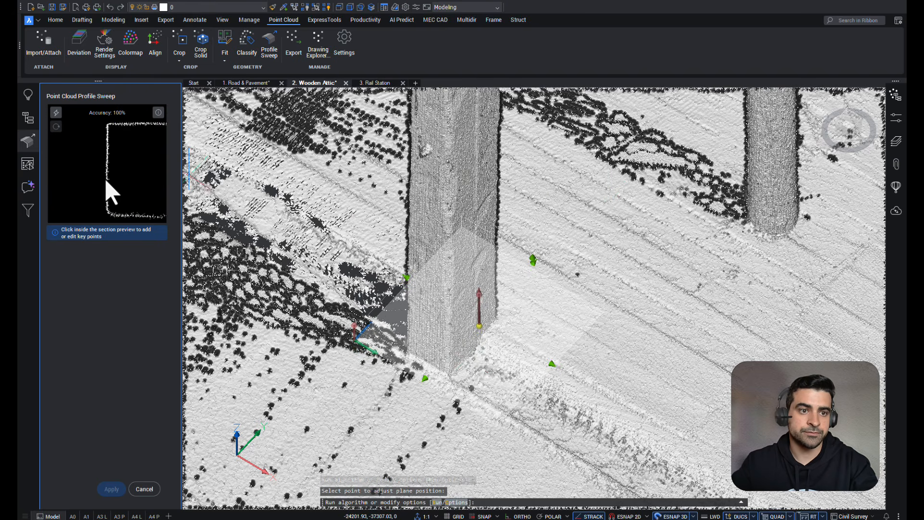
Outline the column's section with four key points, one at each corner of the rectangular profile
{"action": "scroll", "coordinate": [107, 181], "scroll_direction": "up", "scroll_amount": 2}
{"action": "left_click", "coordinate": [111, 116]}
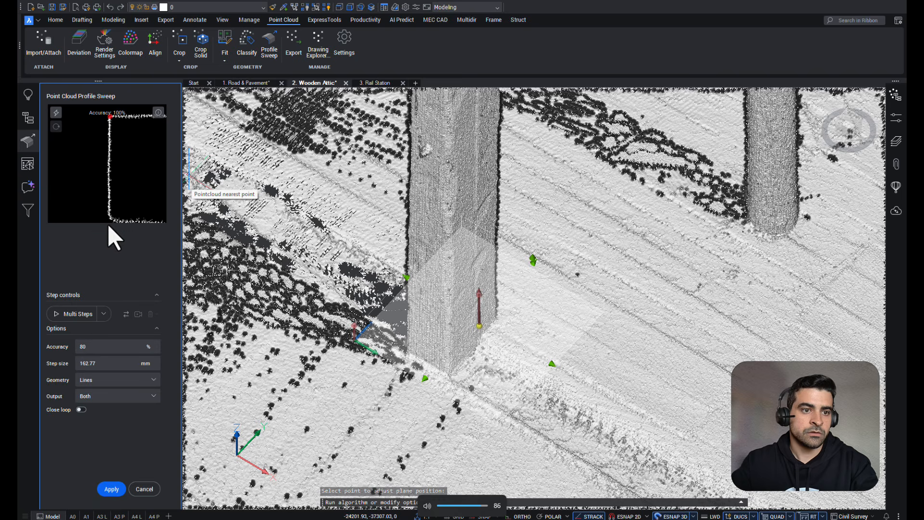
{"action": "left_click", "coordinate": [110, 217]}
{"action": "middle_click_drag", "start_coordinate": [152, 180], "coordinate": [105, 171]}
{"action": "scroll", "coordinate": [106, 170], "scroll_direction": "down", "scroll_amount": 2}
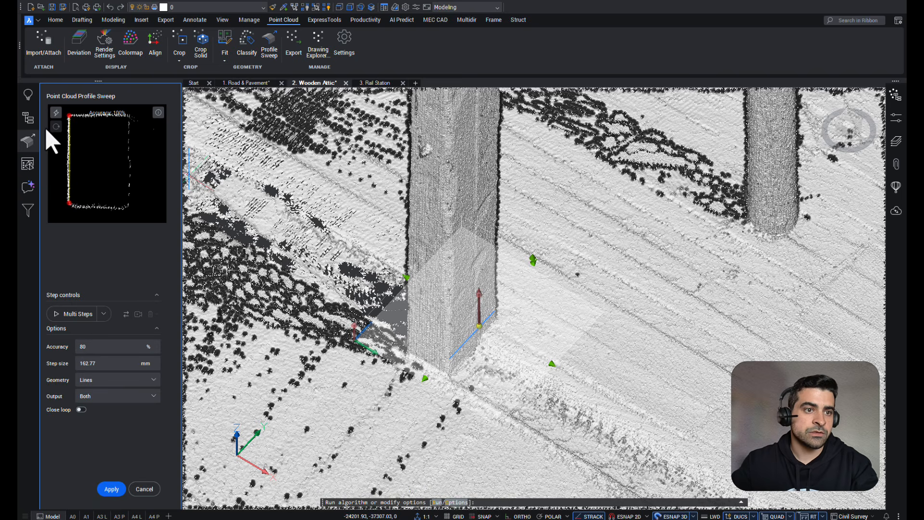
{"action": "left_click", "coordinate": [127, 208]}
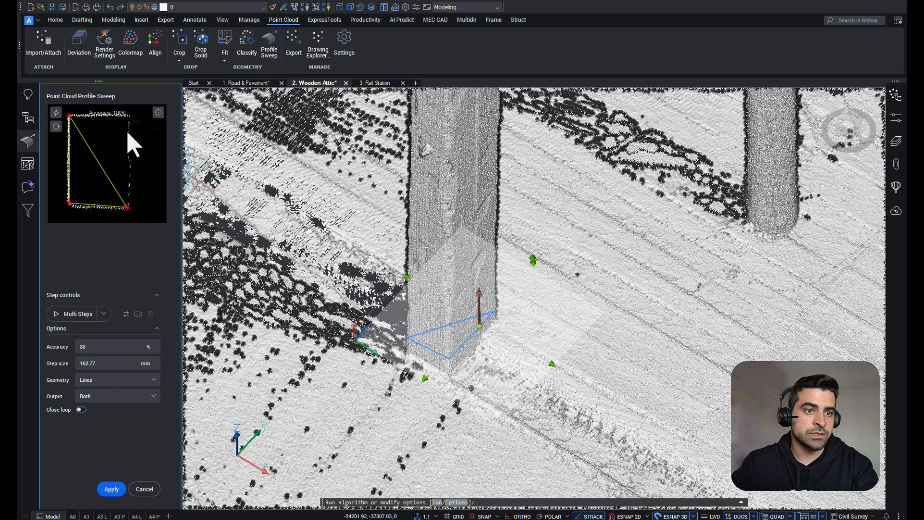
{"action": "left_click", "coordinate": [130, 116]}
Move the lower-left key point of the section outward onto the actual corner of the scanned points
{"action": "scroll", "coordinate": [127, 207], "scroll_direction": "up", "scroll_amount": 5}
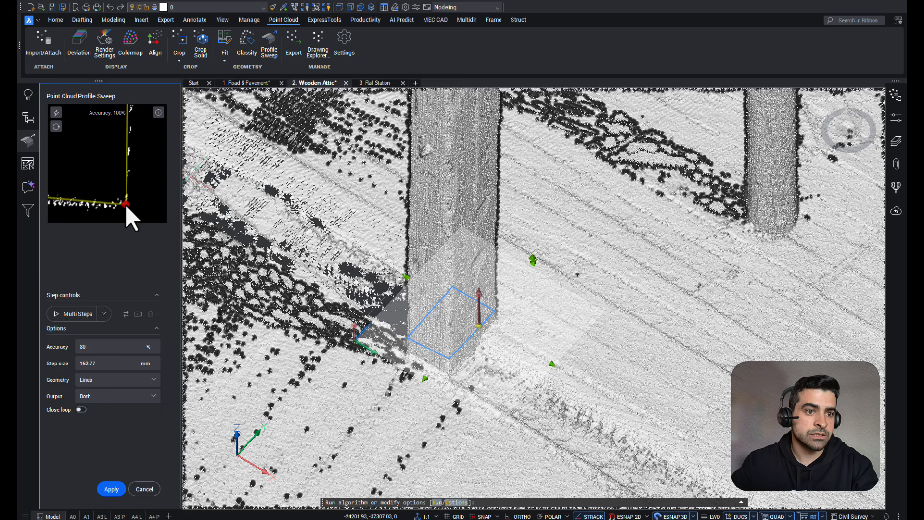
{"action": "middle_click_drag", "start_coordinate": [93, 184], "coordinate": [144, 182]}
{"action": "scroll", "coordinate": [116, 190], "scroll_direction": "up", "scroll_amount": 1}
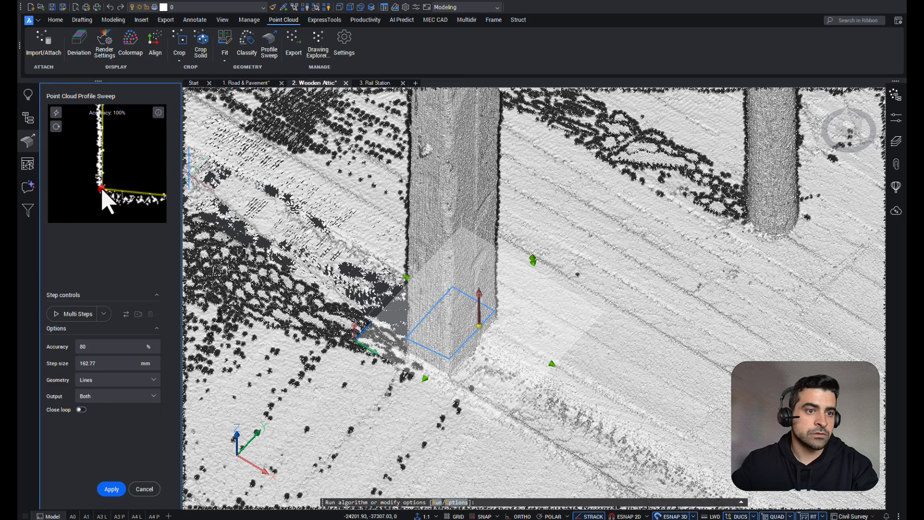
{"action": "left_click_drag", "start_coordinate": [101, 188], "coordinate": [98, 200]}
{"action": "scroll", "coordinate": [92, 204], "scroll_direction": "down", "scroll_amount": 4}
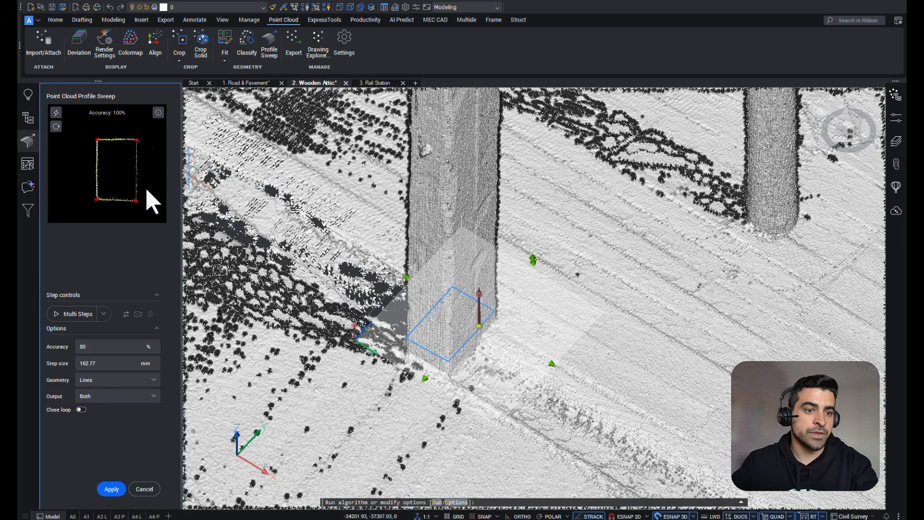
Set the step size to 100 mm, geometry to Polylines and accuracy to 90 %, and run Multi Steps up the column
{"action": "key", "text": "ctrl+a"}
{"action": "type", "text": "100"}
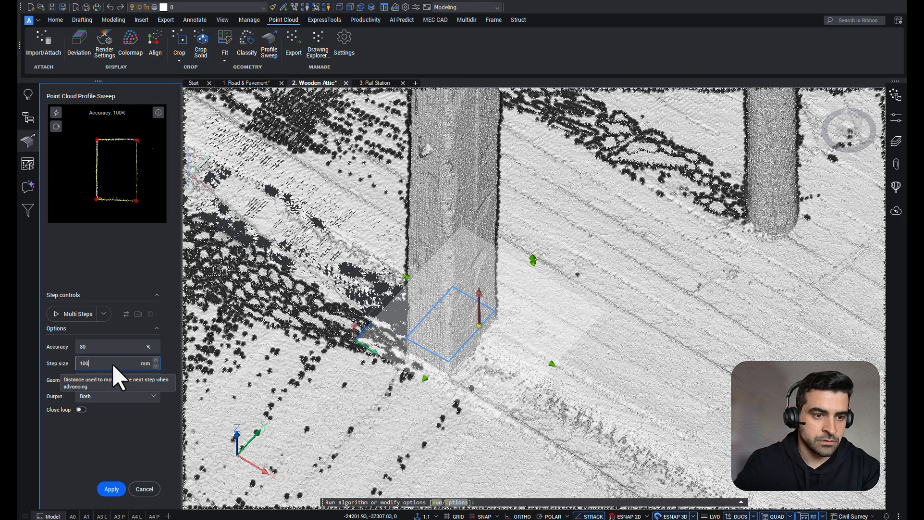
{"action": "left_click", "coordinate": [118, 380]}
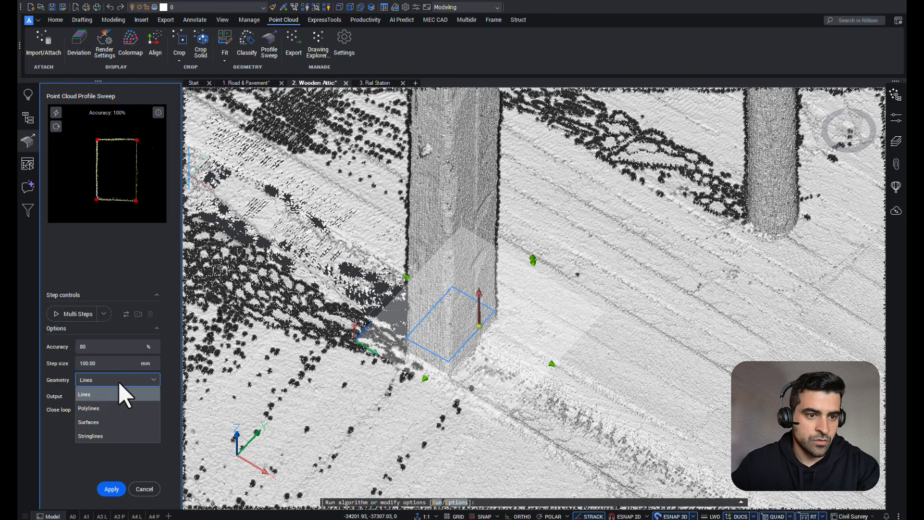
{"action": "left_click", "coordinate": [110, 408]}
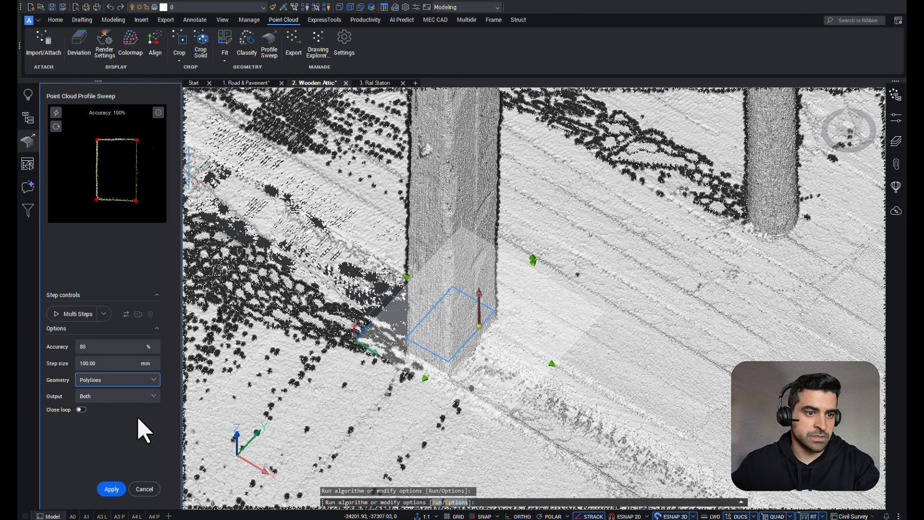
{"action": "double_click", "coordinate": [105, 345]}
{"action": "type", "text": "90"}
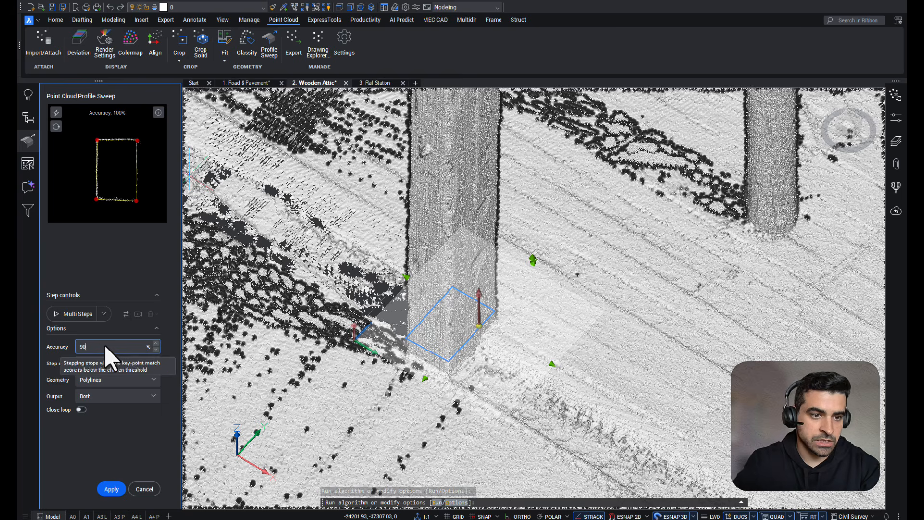
{"action": "left_click", "coordinate": [77, 313]}
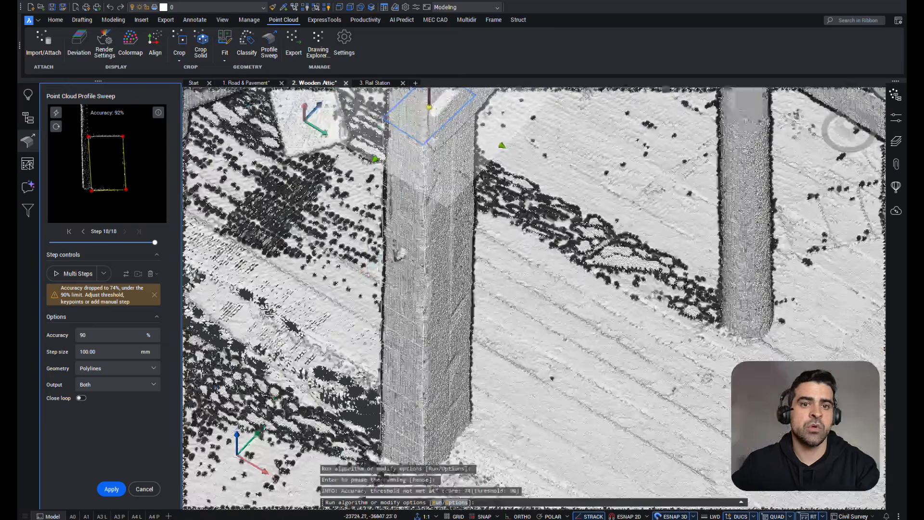
Go back to step 17 and move the section's lower-left key point onto the column's scanned corner
{"action": "left_click", "coordinate": [85, 236]}
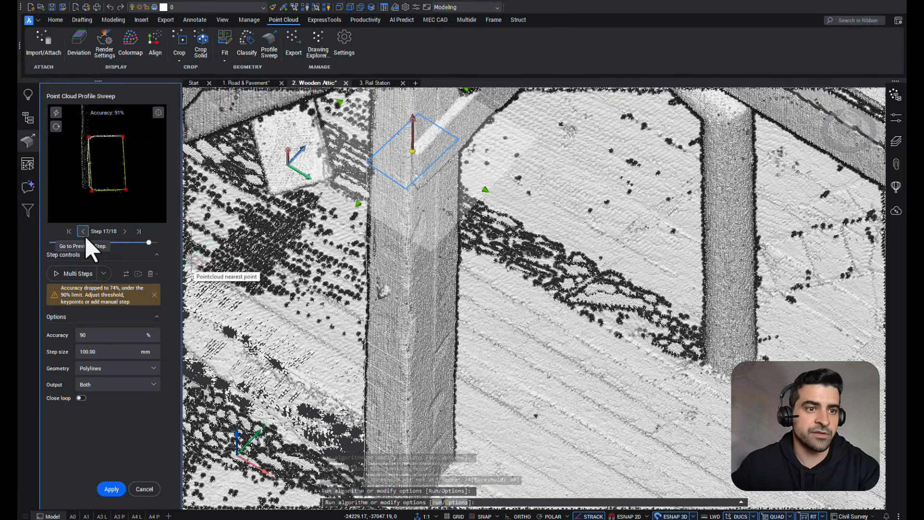
{"action": "scroll", "coordinate": [117, 179], "scroll_direction": "up", "scroll_amount": 5}
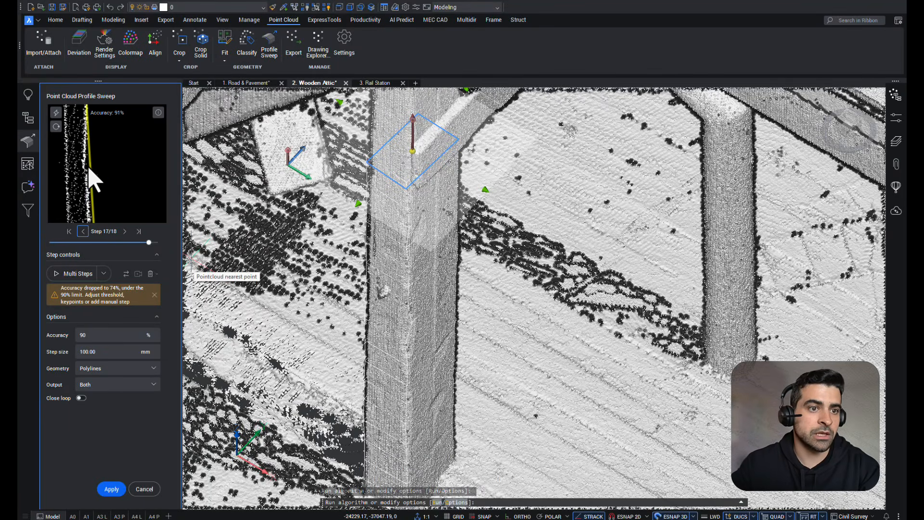
{"action": "middle_click_drag", "start_coordinate": [89, 168], "coordinate": [128, 194]}
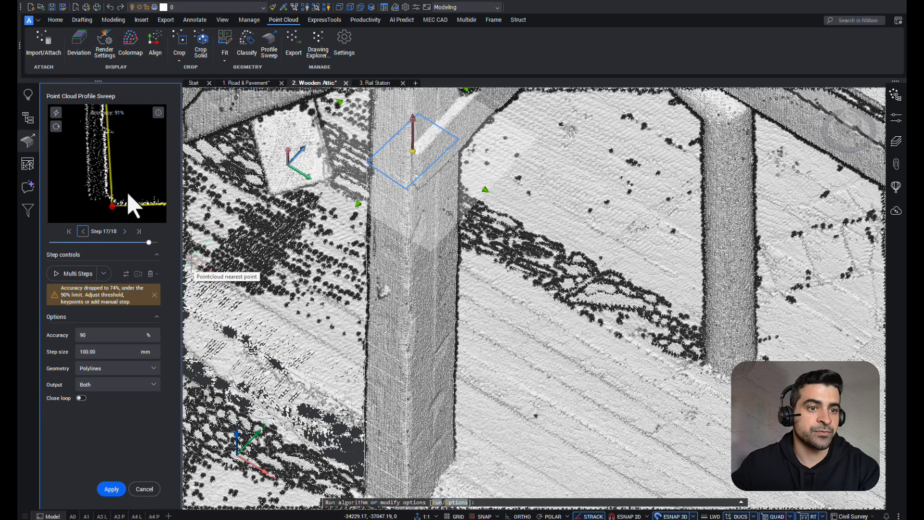
{"action": "scroll", "coordinate": [128, 194], "scroll_direction": "up", "scroll_amount": 1}
{"action": "left_click_drag", "start_coordinate": [107, 209], "coordinate": [102, 204]}
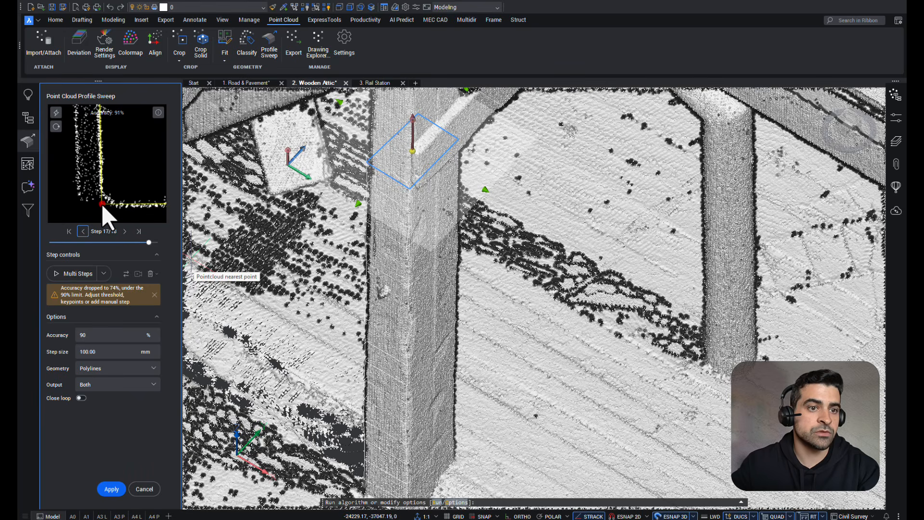
{"action": "scroll", "coordinate": [102, 204], "scroll_direction": "down", "scroll_amount": 2}
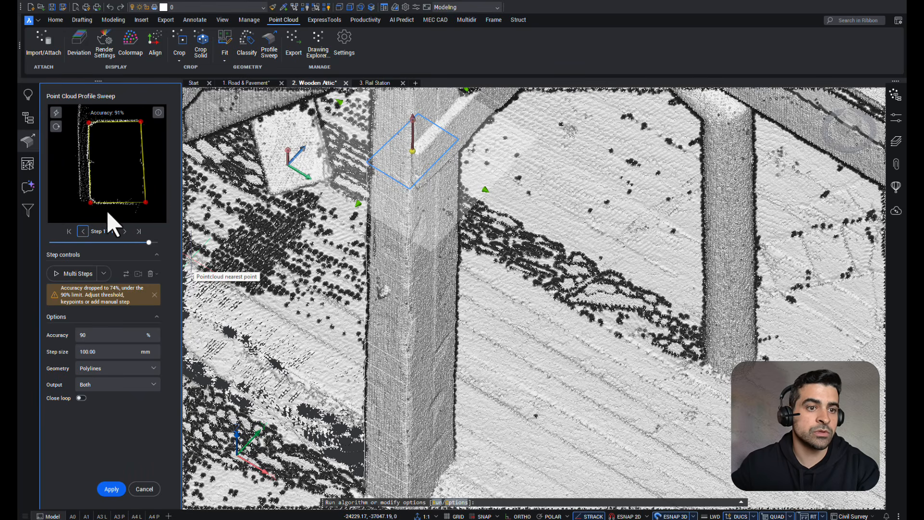
Go back to step 16 and align the section's two upper corner key points with the scanned outline
{"action": "left_click", "coordinate": [84, 231]}
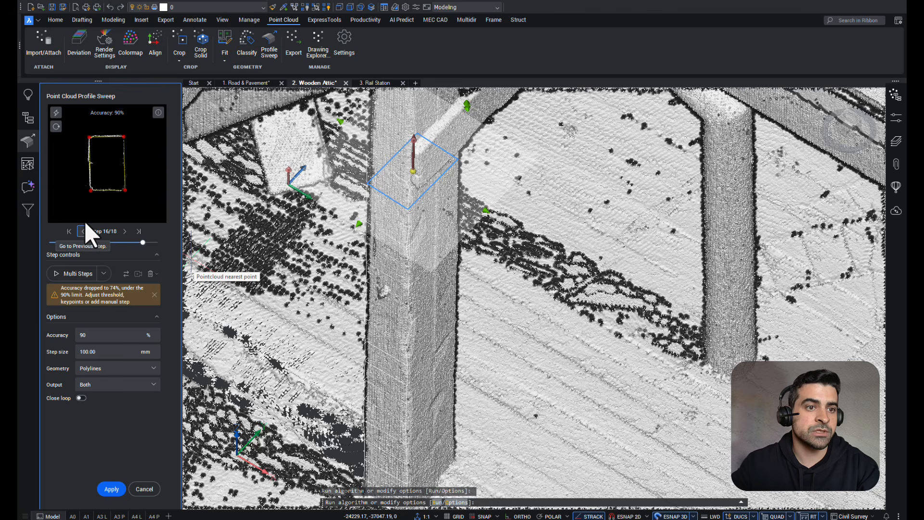
{"action": "scroll", "coordinate": [94, 150], "scroll_direction": "up", "scroll_amount": 3}
{"action": "middle_click_drag", "start_coordinate": [138, 150], "coordinate": [117, 144]}
{"action": "scroll", "coordinate": [118, 140], "scroll_direction": "up", "scroll_amount": 2}
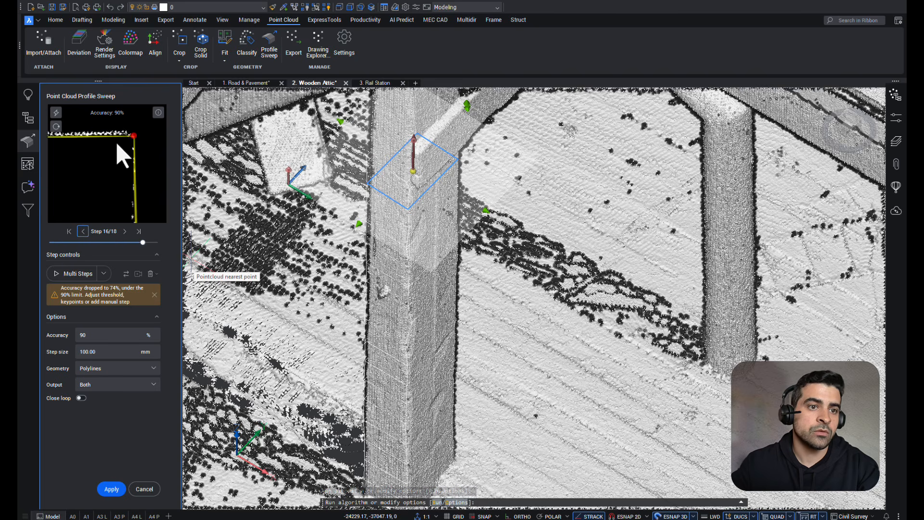
{"action": "left_click_drag", "start_coordinate": [136, 135], "coordinate": [136, 134]}
{"action": "middle_click_drag", "start_coordinate": [90, 156], "coordinate": [152, 159]}
{"action": "scroll", "coordinate": [152, 160], "scroll_direction": "up", "scroll_amount": 1}
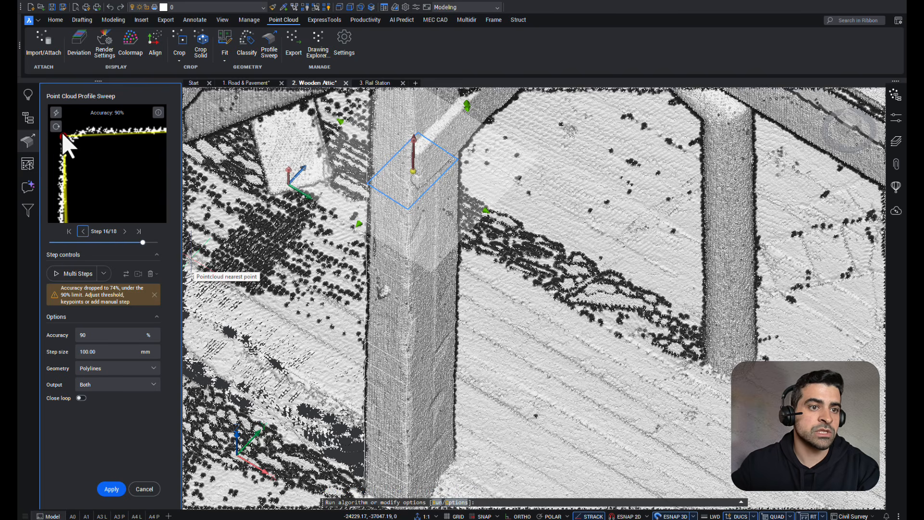
{"action": "left_click_drag", "start_coordinate": [64, 136], "coordinate": [63, 134]}
Add a key point beside the small notch on the long left side of the step 16 section
{"action": "middle_click_drag", "start_coordinate": [104, 193], "coordinate": [143, 136]}
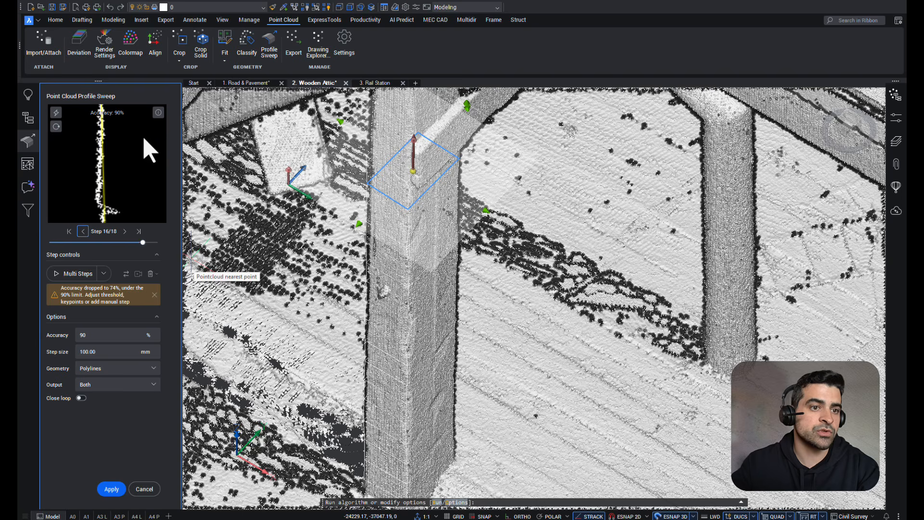
{"action": "scroll", "coordinate": [144, 135], "scroll_direction": "up", "scroll_amount": 1}
{"action": "middle_click_drag", "start_coordinate": [101, 192], "coordinate": [113, 150]}
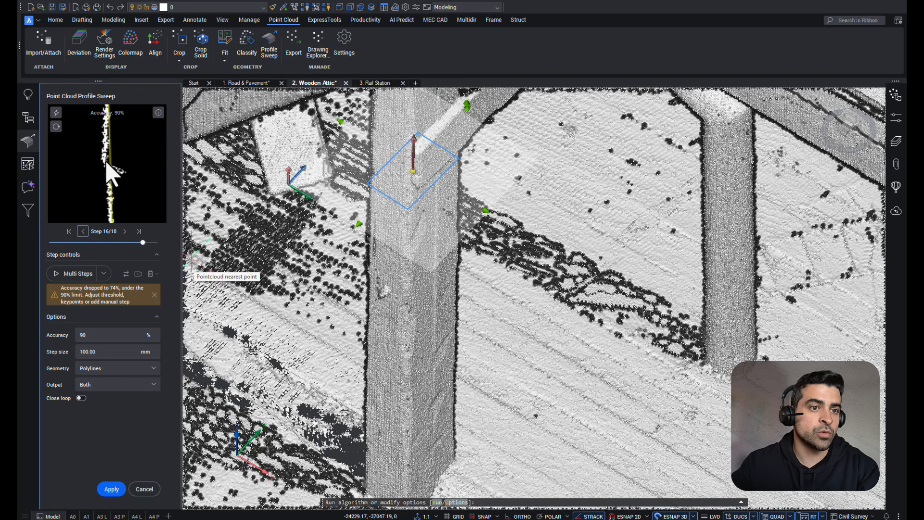
{"action": "left_click_drag", "start_coordinate": [105, 160], "coordinate": [137, 161]}
{"action": "right_click", "coordinate": [137, 160]}
{"action": "scroll", "coordinate": [128, 163], "scroll_direction": "down", "scroll_amount": 5}
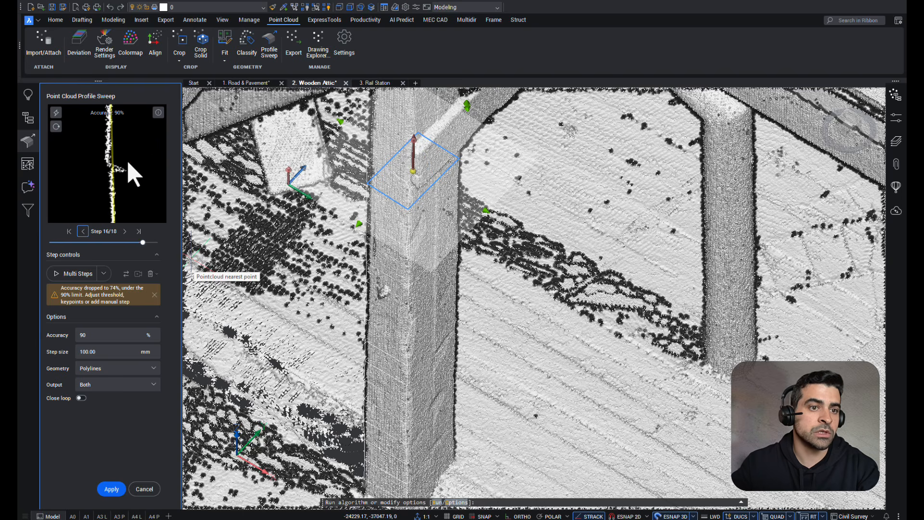
{"action": "middle_click_drag", "start_coordinate": [125, 162], "coordinate": [76, 163]}
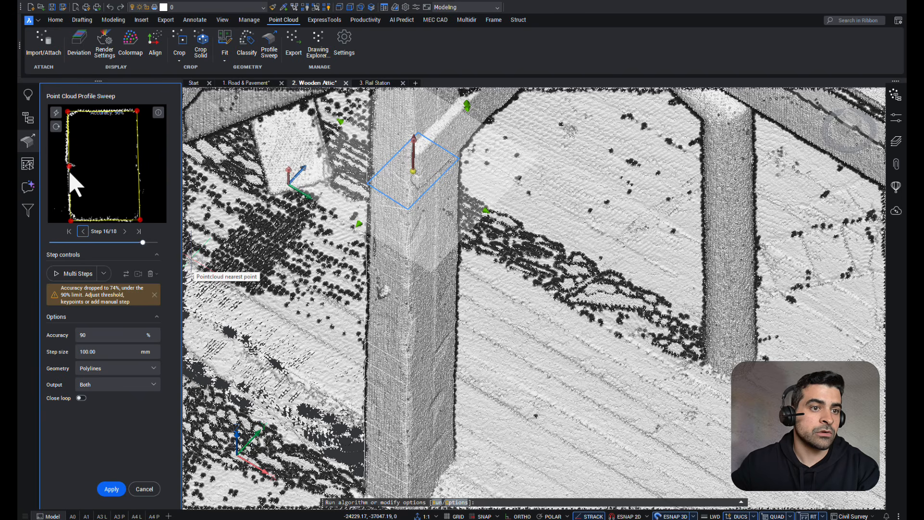
Add and move key points on the step 16 section to trace the side notch and bevel the upper-left corner
{"action": "left_click_drag", "start_coordinate": [69, 171], "coordinate": [83, 179]}
{"action": "left_click", "coordinate": [77, 143]}
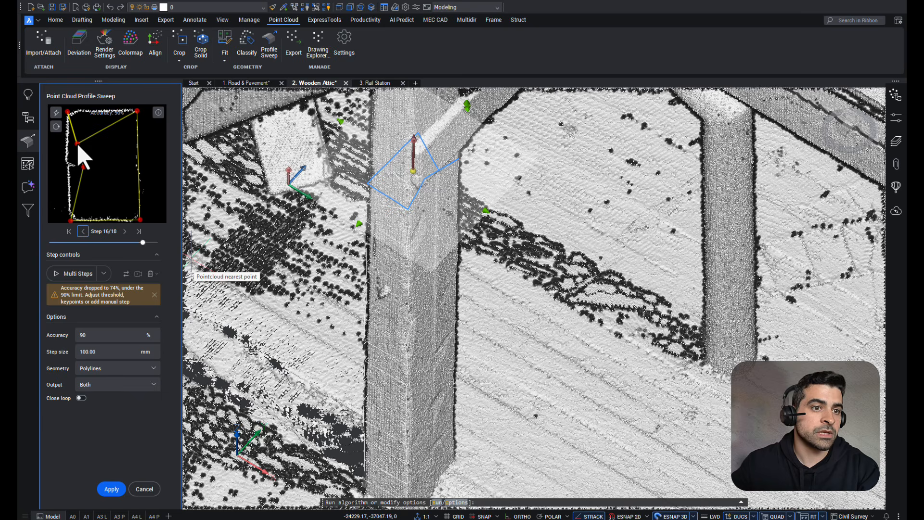
{"action": "left_click_drag", "start_coordinate": [95, 118], "coordinate": [81, 117]}
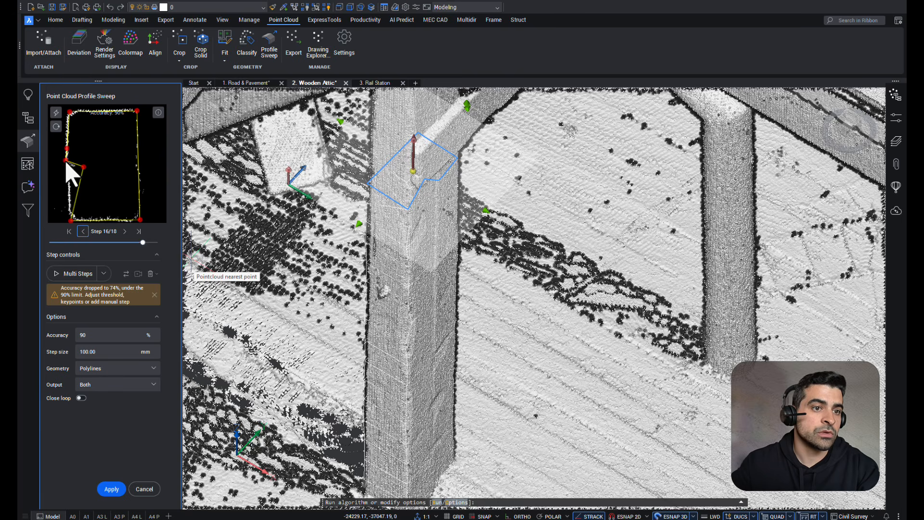
{"action": "mouse_move", "coordinate": [66, 162]}
{"action": "left_mouse_down"}
{"action": "mouse_move", "coordinate": [103, 165]}
{"action": "mouse_move", "coordinate": [78, 186]}
{"action": "mouse_move", "coordinate": [73, 164]}
{"action": "left_mouse_up"}
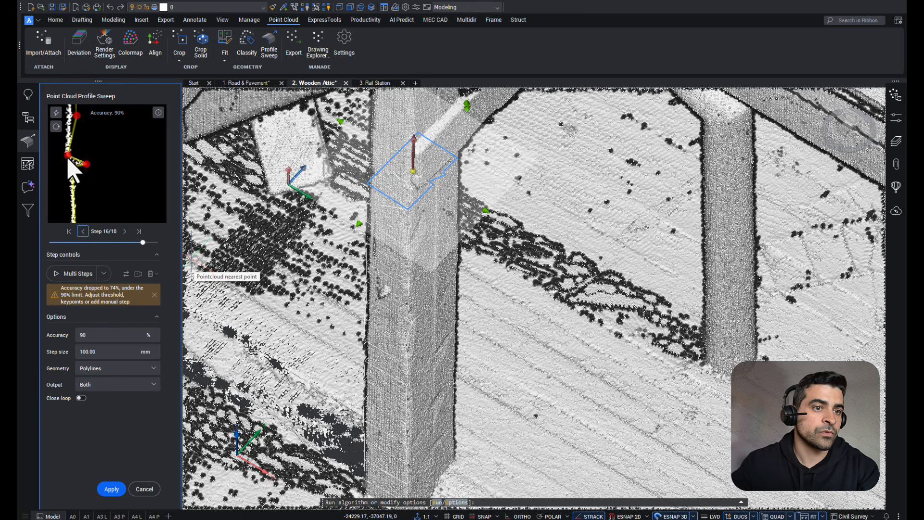
{"action": "scroll", "coordinate": [66, 172], "scroll_direction": "down", "scroll_amount": 2}
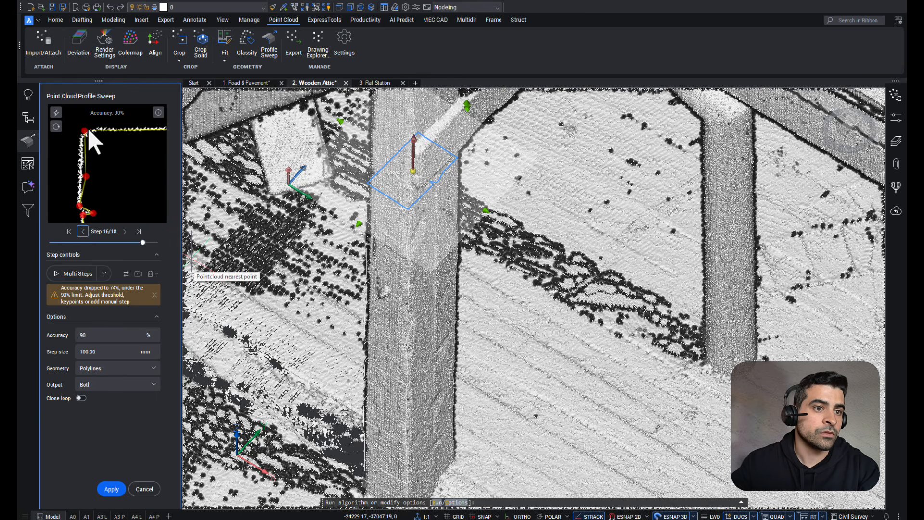
{"action": "left_click", "coordinate": [99, 129]}
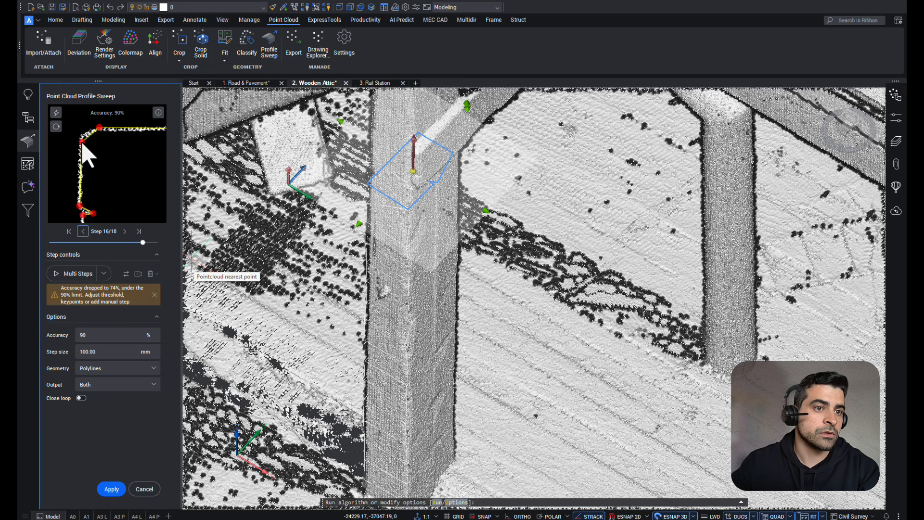
Go back to step 15 and add a key point to bevel the section's upper-left corner along the scanned outline
{"action": "scroll", "coordinate": [145, 182], "scroll_direction": "down", "scroll_amount": 4}
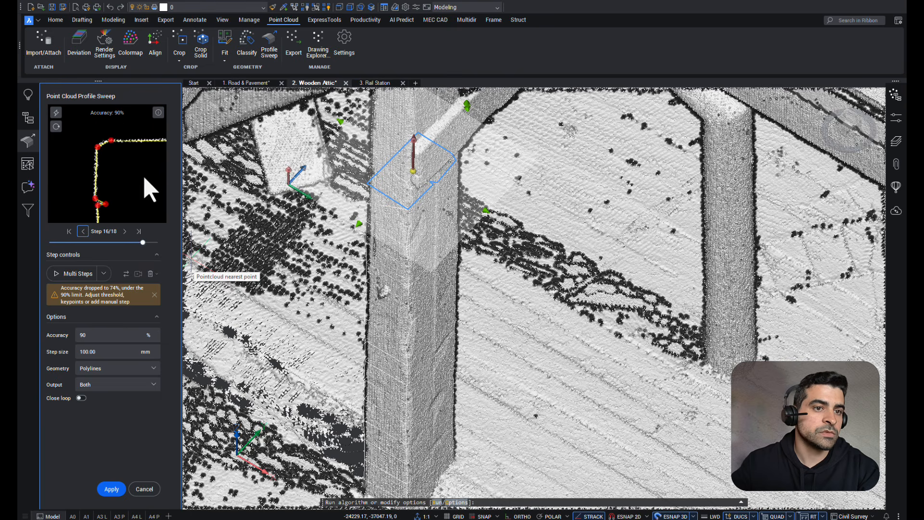
{"action": "left_click", "coordinate": [83, 231]}
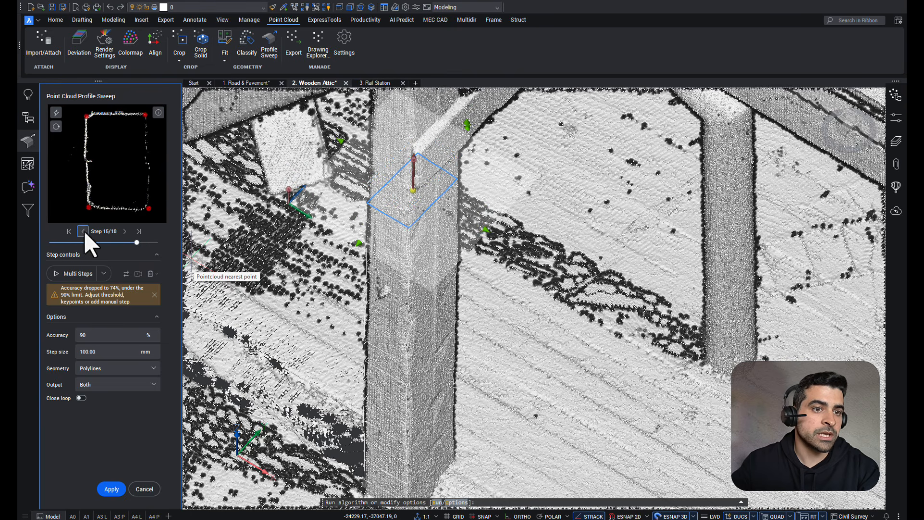
{"action": "left_click", "coordinate": [82, 166]}
{"action": "left_click_drag", "start_coordinate": [83, 166], "coordinate": [98, 126]}
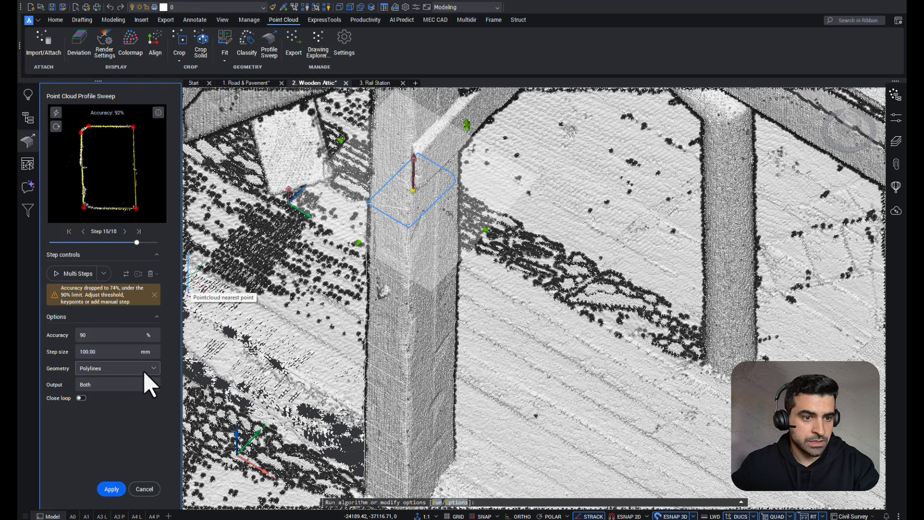
Try the Key Point Lines output and apply the column's profile sweep with Step Lines as the output
{"action": "left_click", "coordinate": [142, 384]}
{"action": "left_click", "coordinate": [122, 411]}
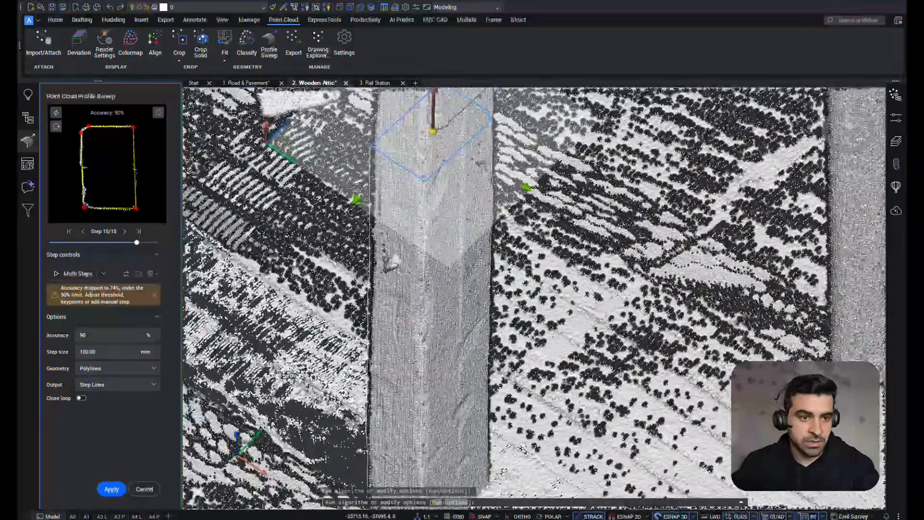
{"action": "left_click", "coordinate": [109, 384]}
{"action": "left_click", "coordinate": [118, 398]}
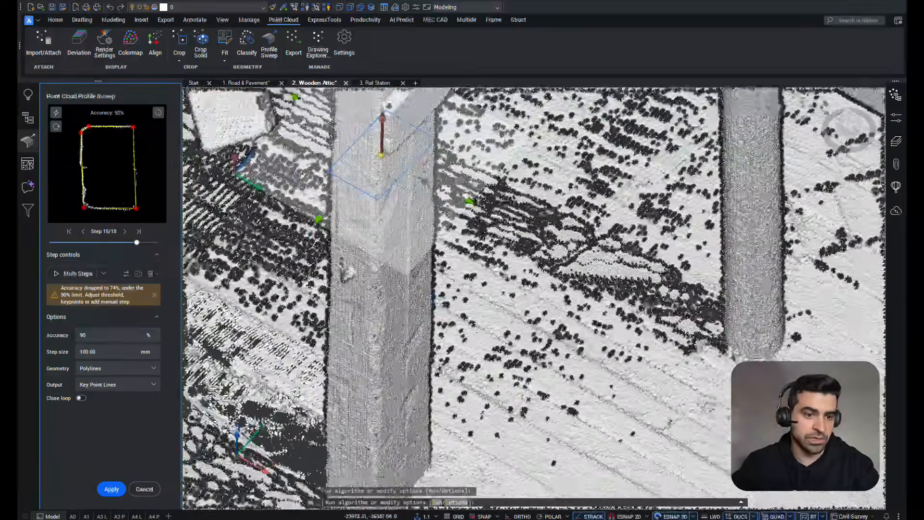
{"action": "left_click", "coordinate": [109, 488]}
{"action": "scroll", "coordinate": [308, 298], "scroll_direction": "down", "scroll_amount": 4}
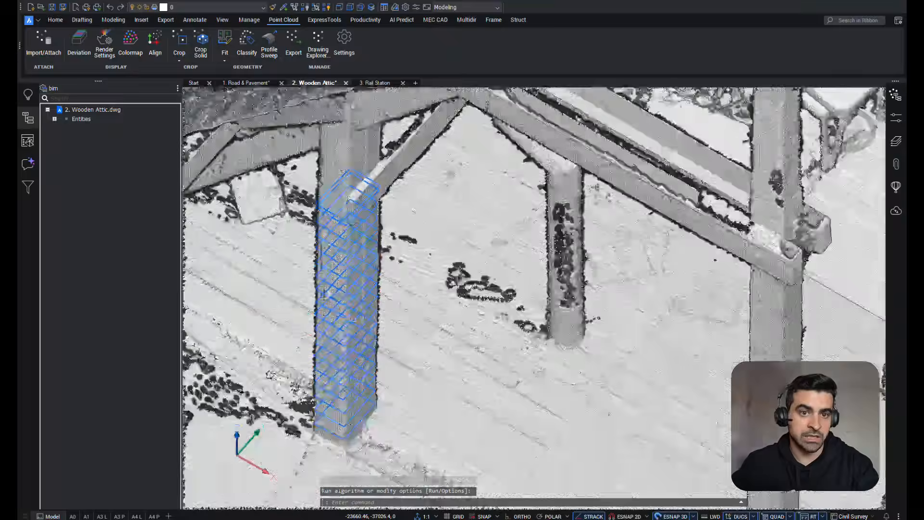
Isolate the 3D Polyline entities so only the column's section outlines are shown
{"action": "middle_click_drag", "start_coordinate": [308, 299], "coordinate": [371, 289], "text": "shift"}
{"action": "scroll", "coordinate": [426, 245], "scroll_direction": "up", "scroll_amount": 8}
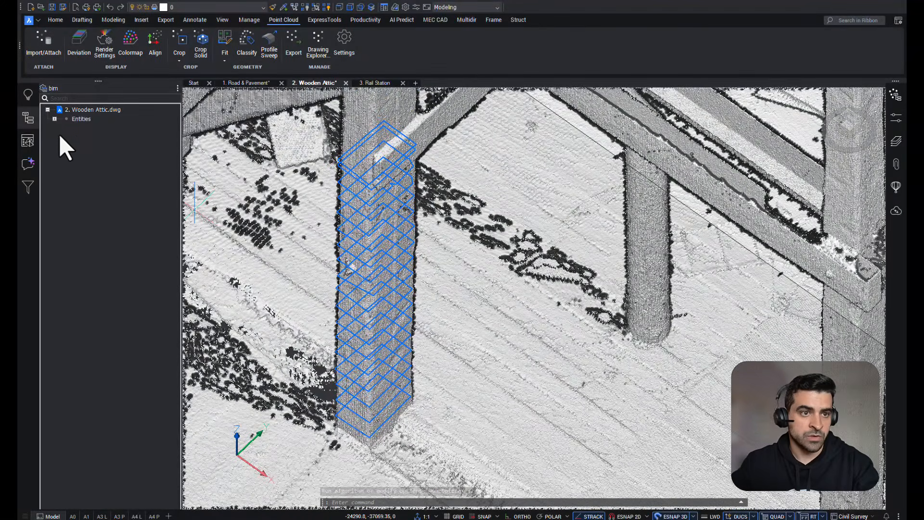
{"action": "left_click", "coordinate": [55, 119]}
{"action": "right_click", "coordinate": [104, 127]}
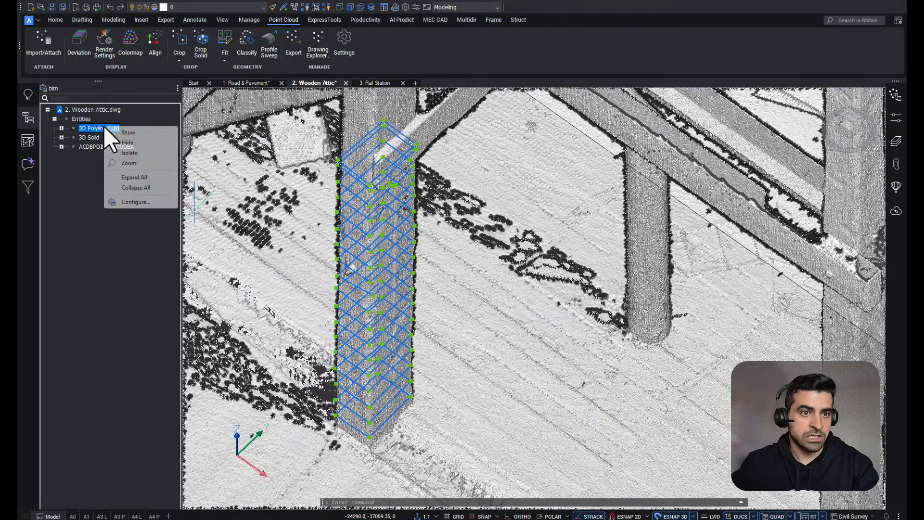
{"action": "left_click", "coordinate": [134, 154]}
{"action": "middle_click_drag", "start_coordinate": [481, 250], "coordinate": [443, 346], "text": "shift"}
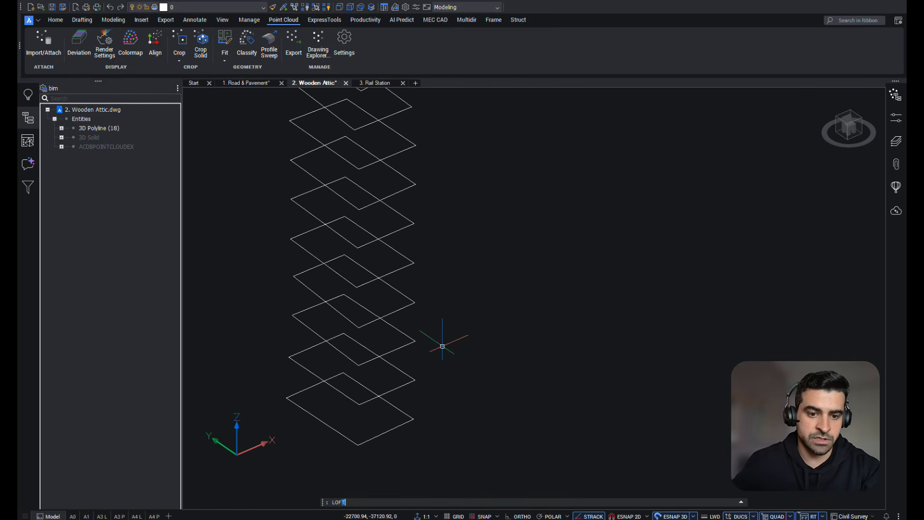
{"action": "key", "text": "Return"}
{"action": "left_click", "coordinate": [405, 425]}
{"action": "left_click", "coordinate": [407, 385]}
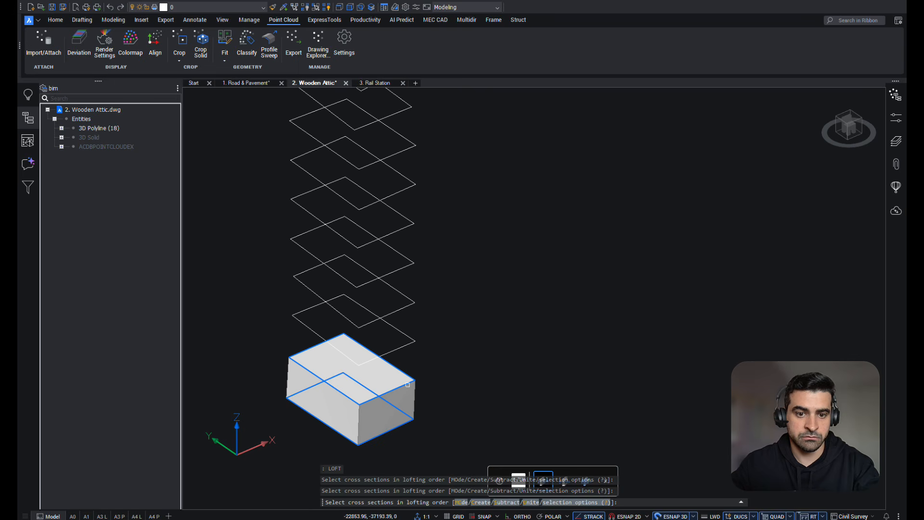
{"action": "left_click", "coordinate": [403, 309]}
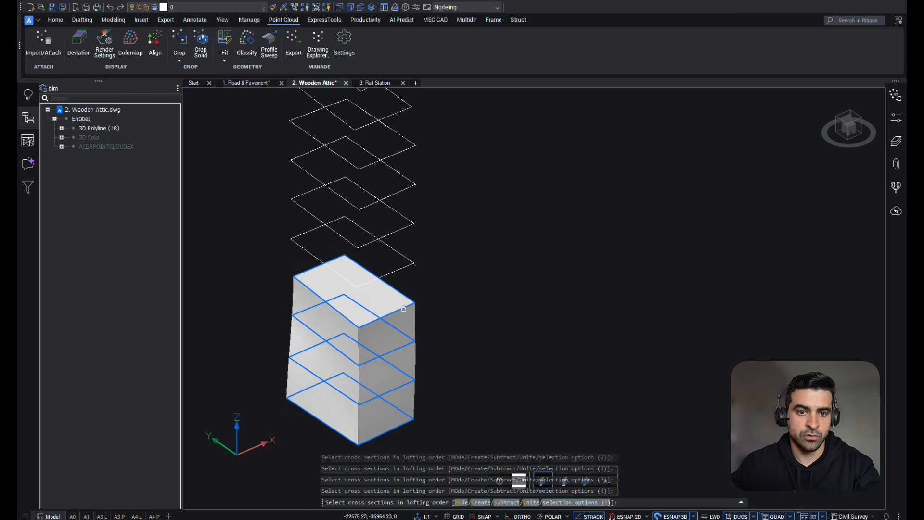
{"action": "key", "text": "Escape"}
{"action": "key", "text": "Escape"}
Loft all the column's section polylines into a solid with LOFTSECTIONS, using Auto sort mode and no reversed order
{"action": "scroll", "coordinate": [449, 241], "scroll_direction": "down", "scroll_amount": 4}
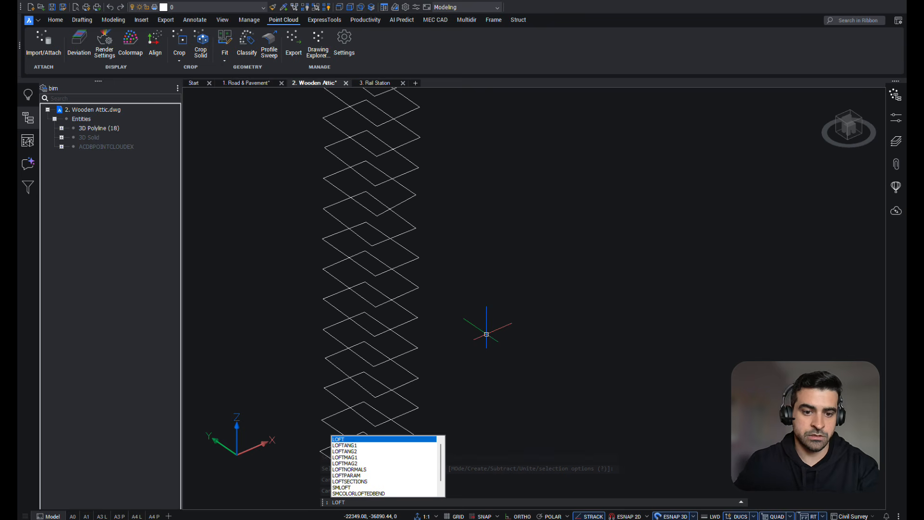
{"action": "key", "text": "Return"}
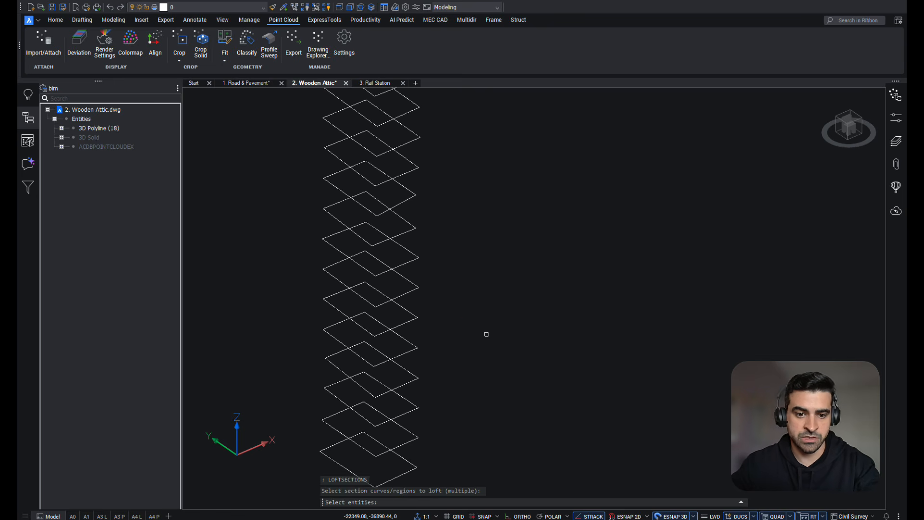
{"action": "scroll", "coordinate": [481, 327], "scroll_direction": "down", "scroll_amount": 3}
{"action": "left_click", "coordinate": [552, 433]}
{"action": "left_click", "coordinate": [357, 121]}
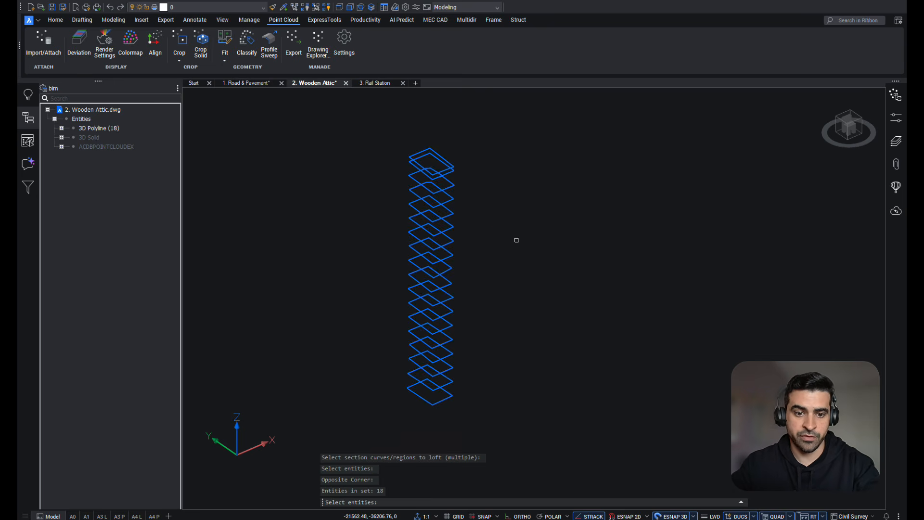
{"action": "key", "text": "Return"}
{"action": "key", "text": "Return"}
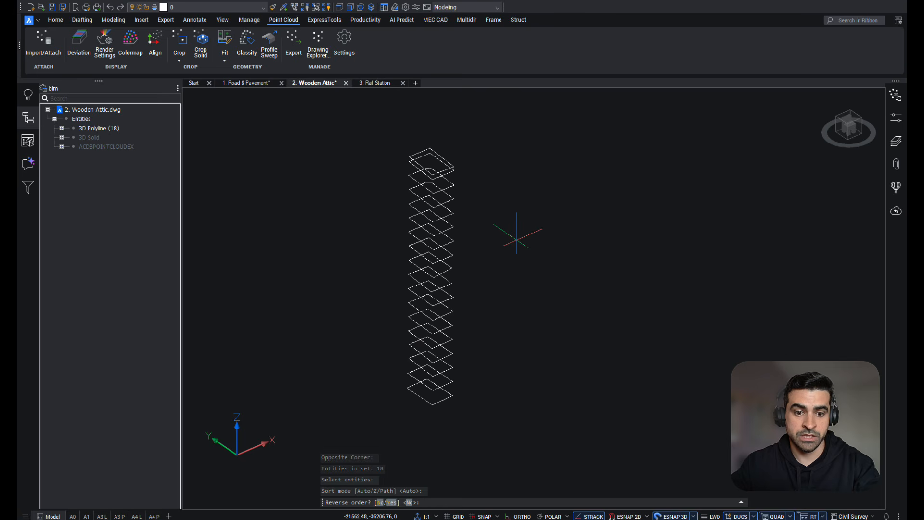
{"action": "key", "text": "Return"}
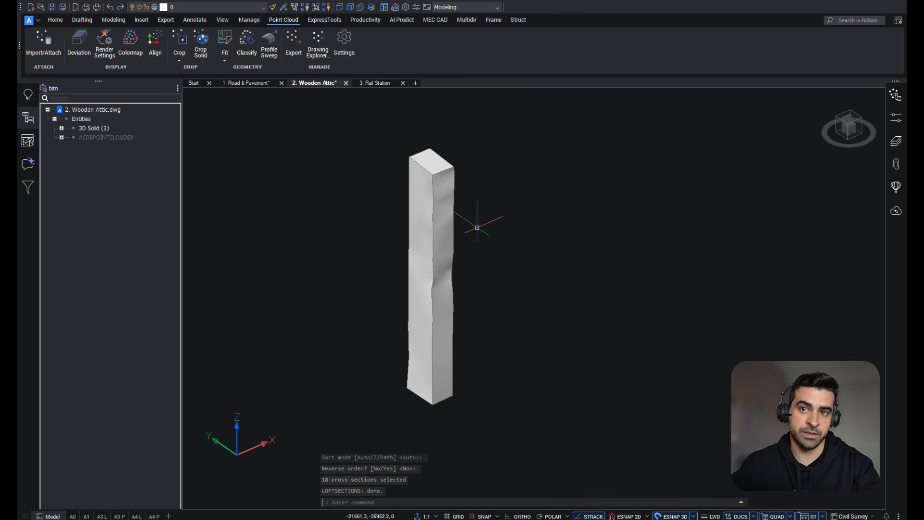
Examine the lofted column solid's faces and edges from several sides
{"action": "middle_click_drag", "start_coordinate": [491, 243], "coordinate": [474, 258], "text": "shift"}
{"action": "scroll", "coordinate": [416, 255], "scroll_direction": "up", "scroll_amount": 4}
{"action": "left_click_drag", "start_coordinate": [474, 257], "coordinate": [411, 233], "text": "shift"}
{"action": "middle_click_drag", "start_coordinate": [411, 234], "coordinate": [402, 238], "text": "shift"}
{"action": "middle_click_drag", "start_coordinate": [457, 125], "coordinate": [407, 298]}
{"action": "scroll", "coordinate": [404, 250], "scroll_direction": "up", "scroll_amount": 4}
{"action": "scroll", "coordinate": [403, 313], "scroll_direction": "down", "scroll_amount": 5}
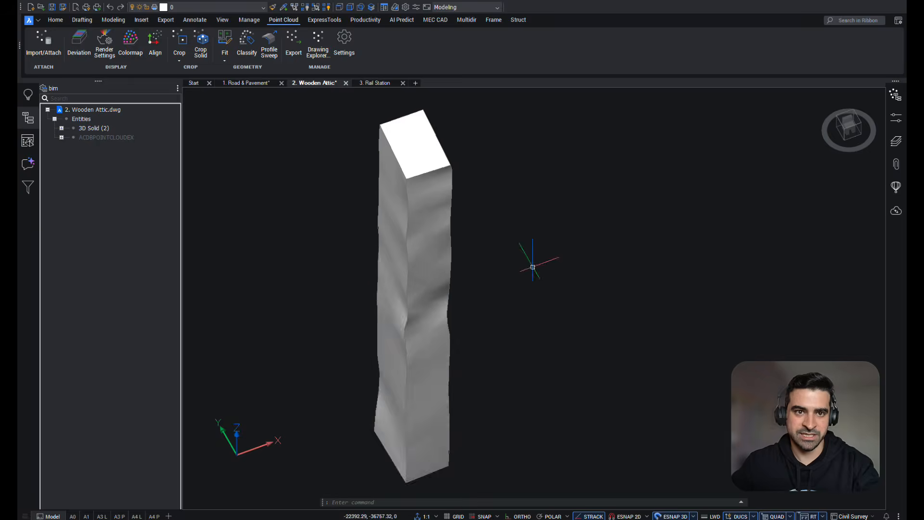
Show all hidden entities again and compare the lofted column with the surrounding point cloud
{"action": "left_click", "coordinate": [326, 7]}
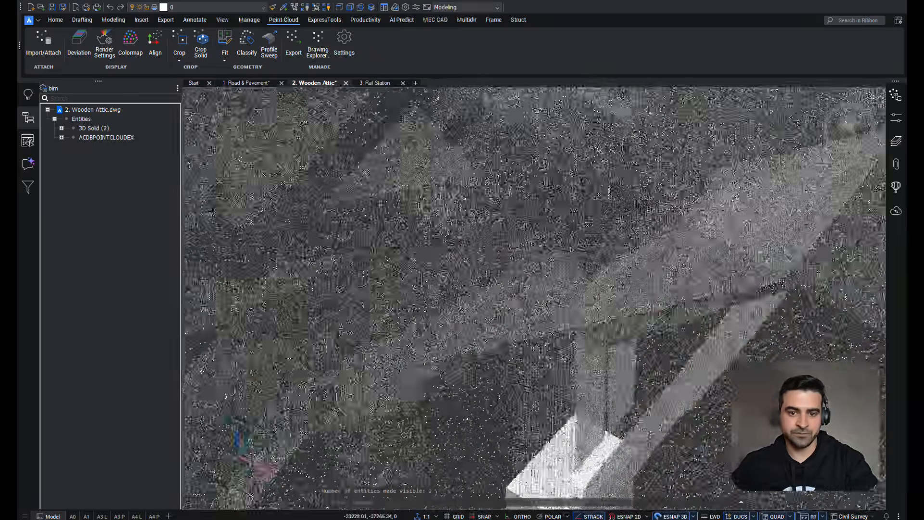
{"action": "middle_click_drag", "start_coordinate": [529, 447], "coordinate": [459, 154]}
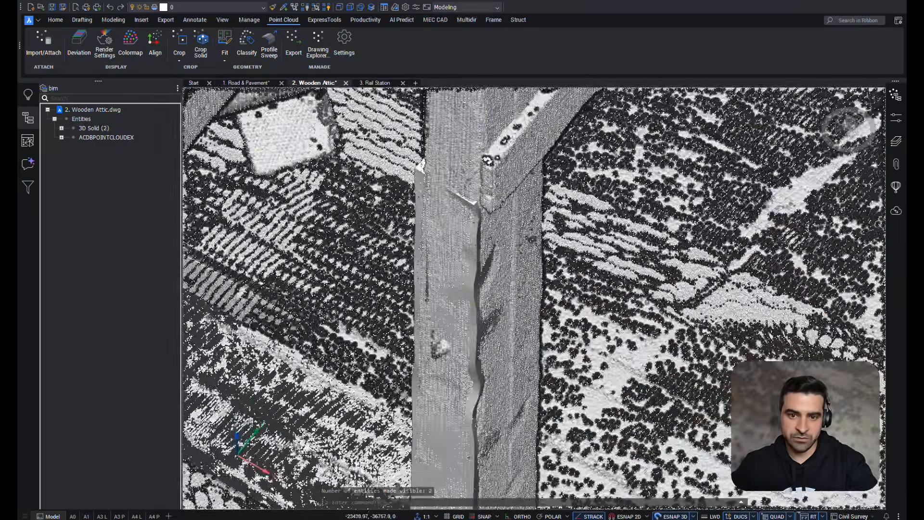
{"action": "middle_click_drag", "start_coordinate": [440, 346], "coordinate": [457, 121]}
{"action": "middle_click_drag", "start_coordinate": [505, 145], "coordinate": [341, 202]}
{"action": "scroll", "coordinate": [344, 192], "scroll_direction": "up", "scroll_amount": 3}
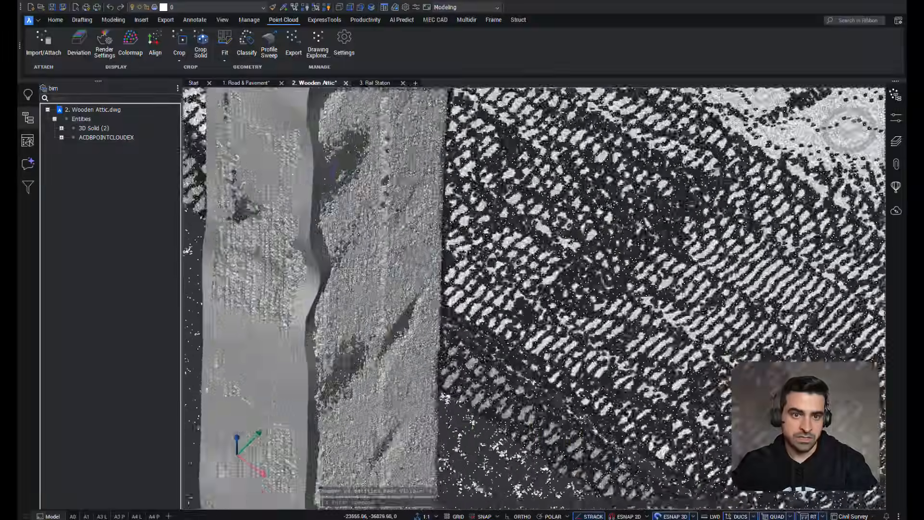
{"action": "middle_click_drag", "start_coordinate": [313, 461], "coordinate": [344, 212]}
{"action": "scroll", "coordinate": [344, 212], "scroll_direction": "down", "scroll_amount": 4}
{"action": "scroll", "coordinate": [344, 201], "scroll_direction": "down", "scroll_amount": 4}
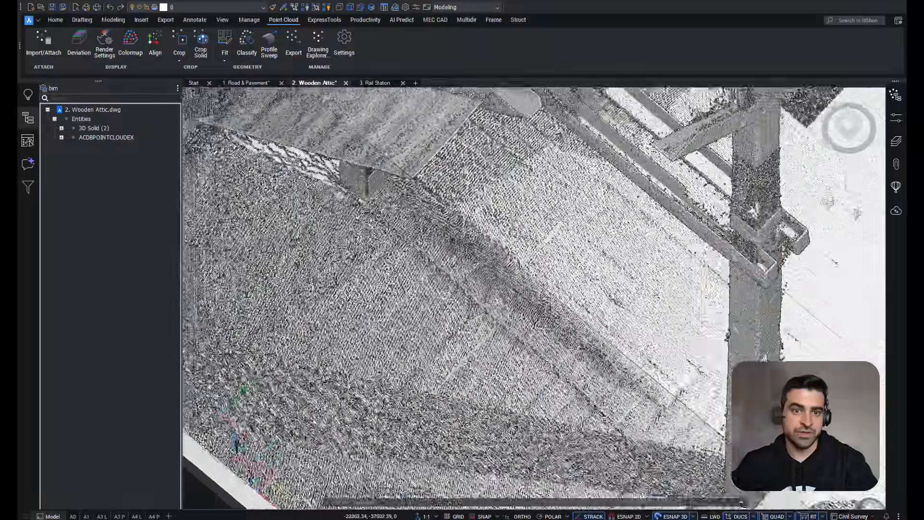
{"action": "middle_click_drag", "start_coordinate": [385, 289], "coordinate": [418, 404]}
{"action": "middle_click_drag", "start_coordinate": [433, 231], "coordinate": [413, 385]}
{"action": "middle_click_drag", "start_coordinate": [409, 457], "coordinate": [465, 203]}
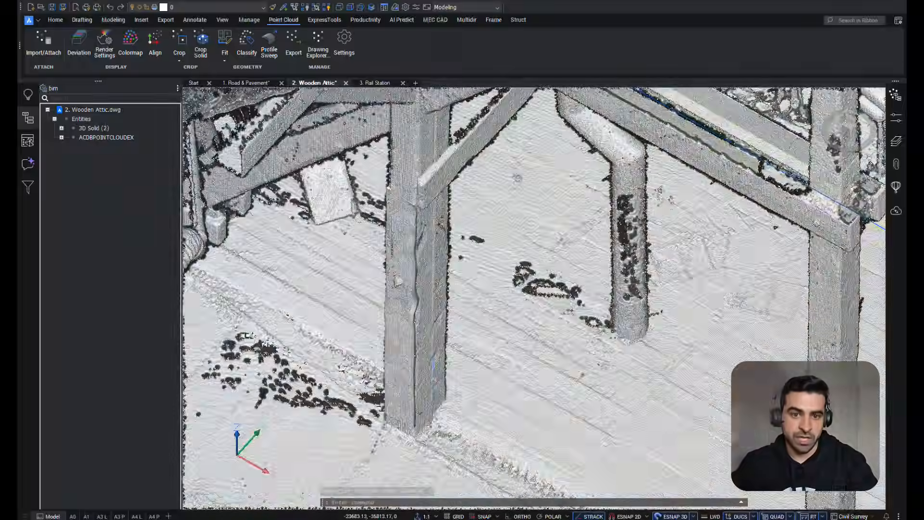
Highlight the lofted column solid to check its fit against the scanned post, and clear the selection
{"action": "scroll", "coordinate": [454, 325], "scroll_direction": "up", "scroll_amount": 4}
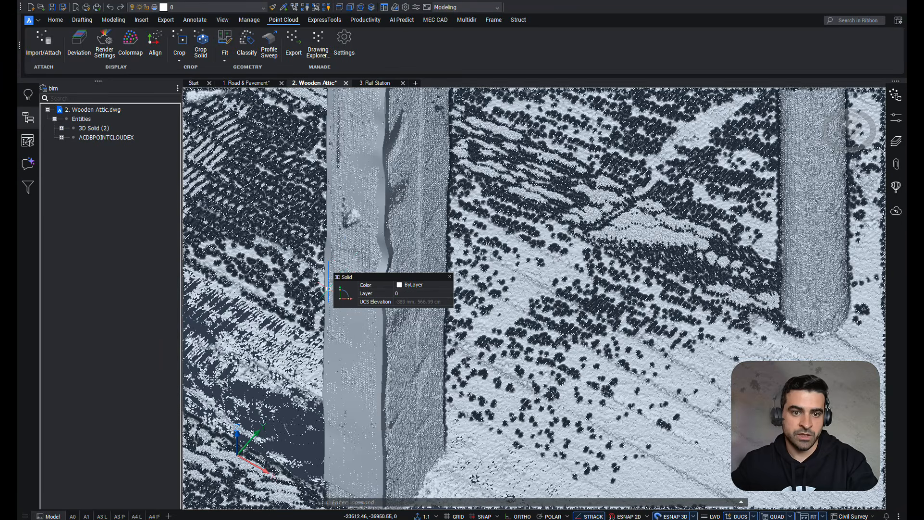
{"action": "left_click", "coordinate": [345, 264]}
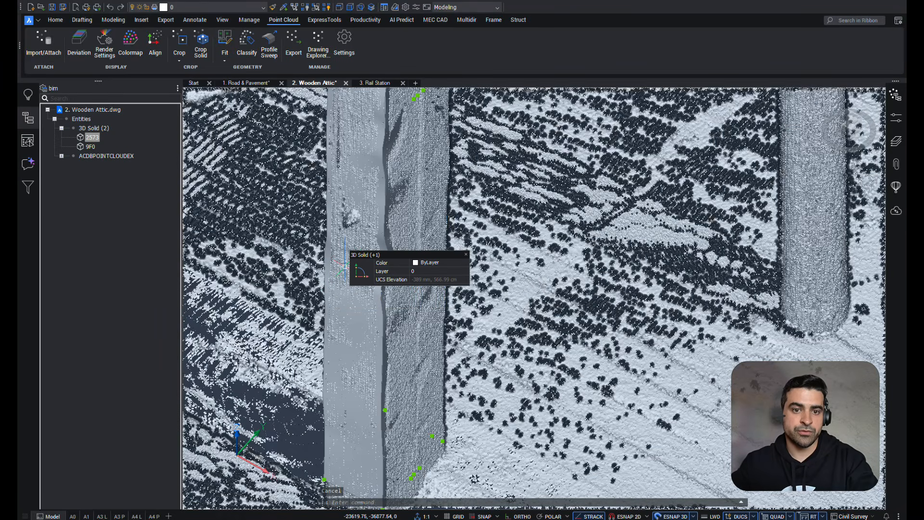
{"action": "scroll", "coordinate": [345, 264], "scroll_direction": "down", "scroll_amount": 6}
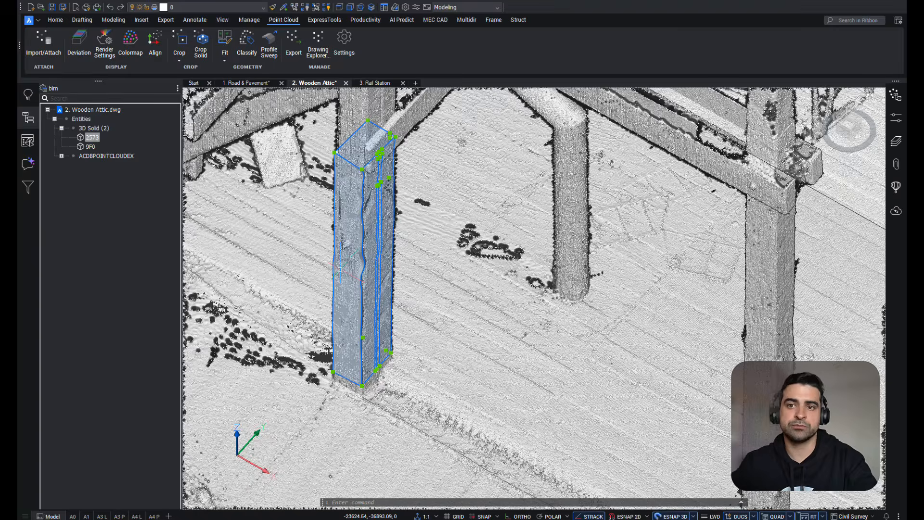
{"action": "key", "text": "Escape"}
{"action": "scroll", "coordinate": [344, 264], "scroll_direction": "down", "scroll_amount": 5}
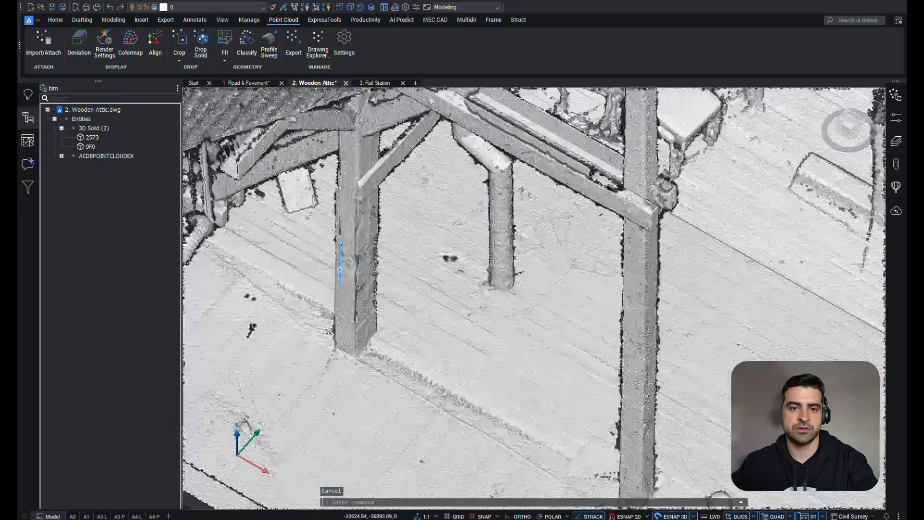
{"action": "middle_click_drag", "start_coordinate": [346, 264], "coordinate": [368, 260], "text": "shift"}
{"action": "middle_click_drag", "start_coordinate": [369, 312], "coordinate": [424, 234]}
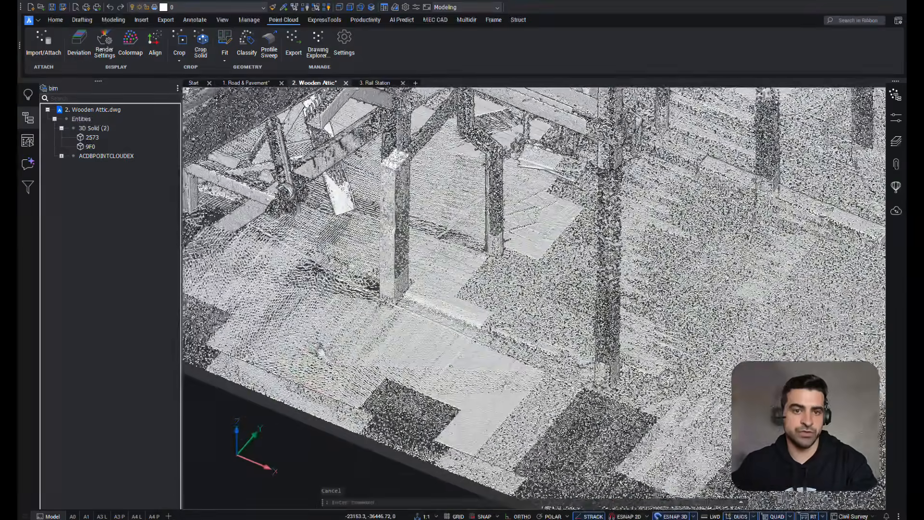
{"action": "scroll", "coordinate": [423, 234], "scroll_direction": "up", "scroll_amount": 1}
{"action": "left_click", "coordinate": [424, 225]}
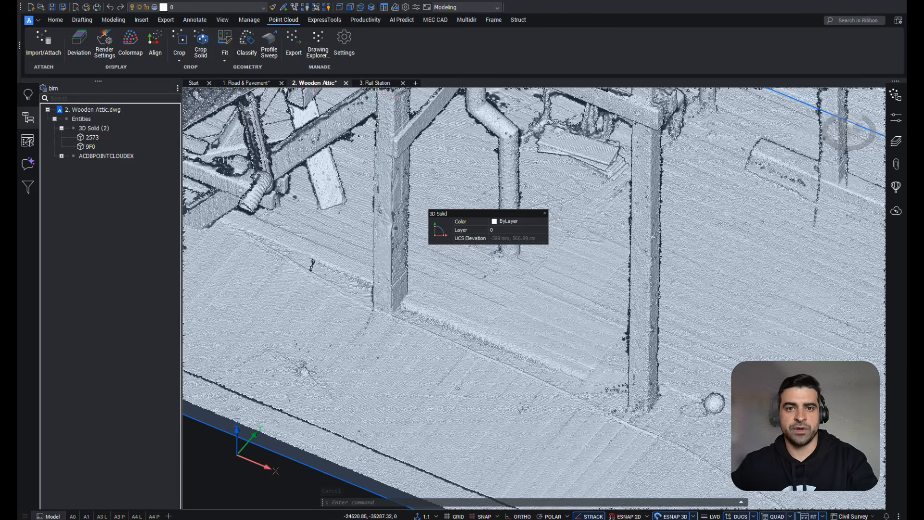
Switch to the Rail Station drawing and examine the curved outer edge of the platform
{"action": "left_click", "coordinate": [372, 83]}
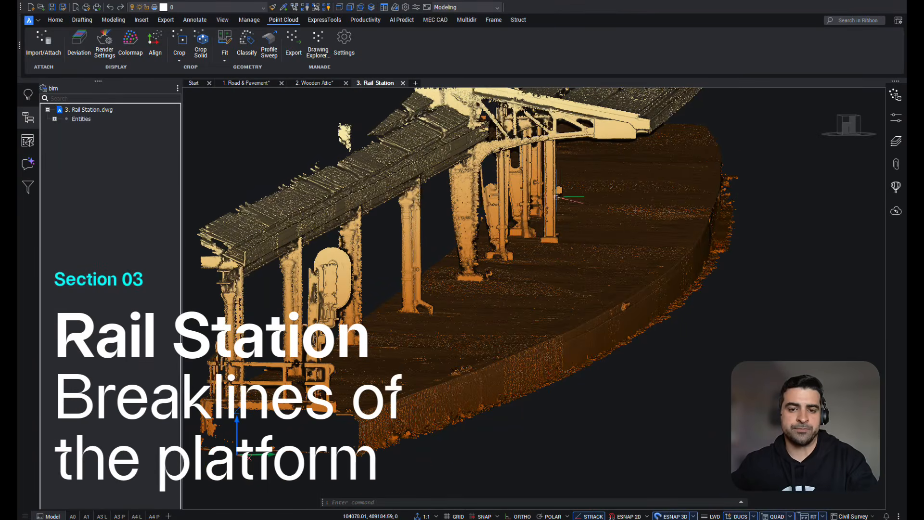
{"action": "scroll", "coordinate": [519, 245], "scroll_direction": "down", "scroll_amount": 3}
{"action": "left_click_drag", "start_coordinate": [510, 250], "coordinate": [460, 274], "text": "shift"}
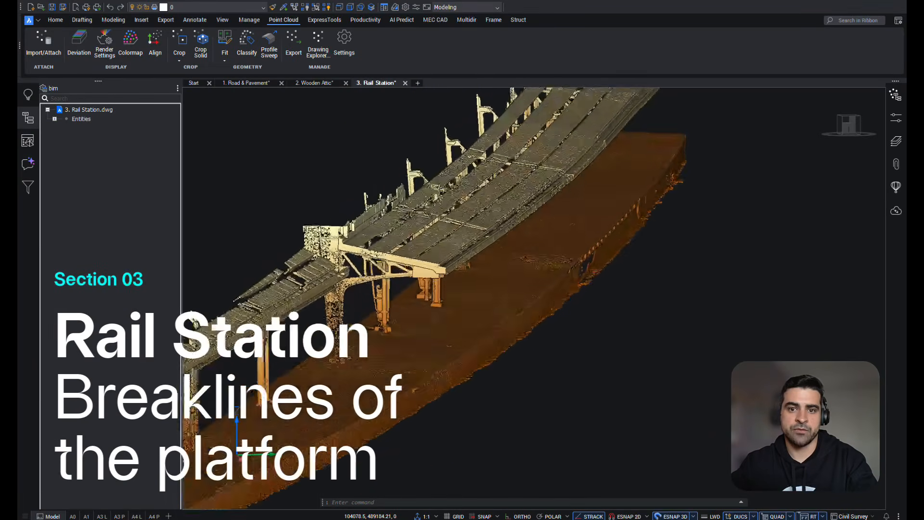
{"action": "mouse_move", "coordinate": [459, 275]}
{"action": "middle_mouse_down", "text": "shift"}
{"action": "mouse_move", "coordinate": [453, 282]}
{"action": "mouse_move", "coordinate": [532, 236]}
{"action": "mouse_move", "coordinate": [504, 261]}
{"action": "mouse_move", "coordinate": [462, 264]}
{"action": "middle_mouse_up", "text": "shift"}
{"action": "scroll", "coordinate": [432, 375], "scroll_direction": "up", "scroll_amount": 8}
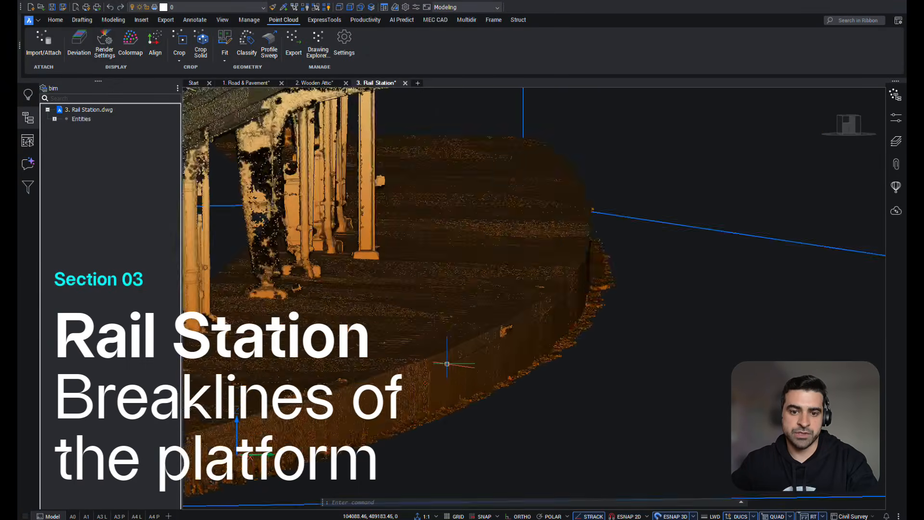
{"action": "middle_click_drag", "start_coordinate": [488, 350], "coordinate": [377, 346], "text": "shift"}
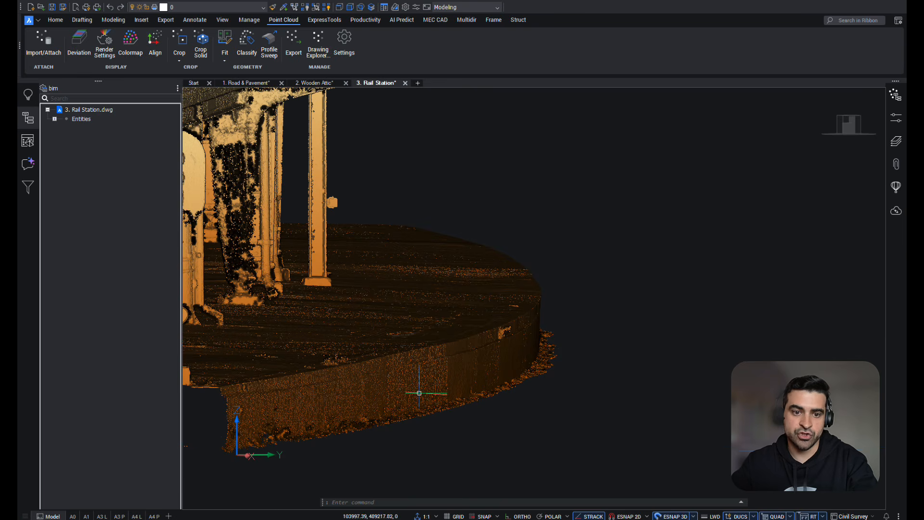
{"action": "left_click_drag", "start_coordinate": [387, 368], "coordinate": [384, 378], "text": "shift"}
{"action": "middle_click_drag", "start_coordinate": [384, 378], "coordinate": [409, 414], "text": "shift"}
{"action": "middle_click_drag", "start_coordinate": [448, 265], "coordinate": [591, 110]}
{"action": "middle_click_drag", "start_coordinate": [462, 398], "coordinate": [490, 262]}
{"action": "scroll", "coordinate": [411, 341], "scroll_direction": "up", "scroll_amount": 1}
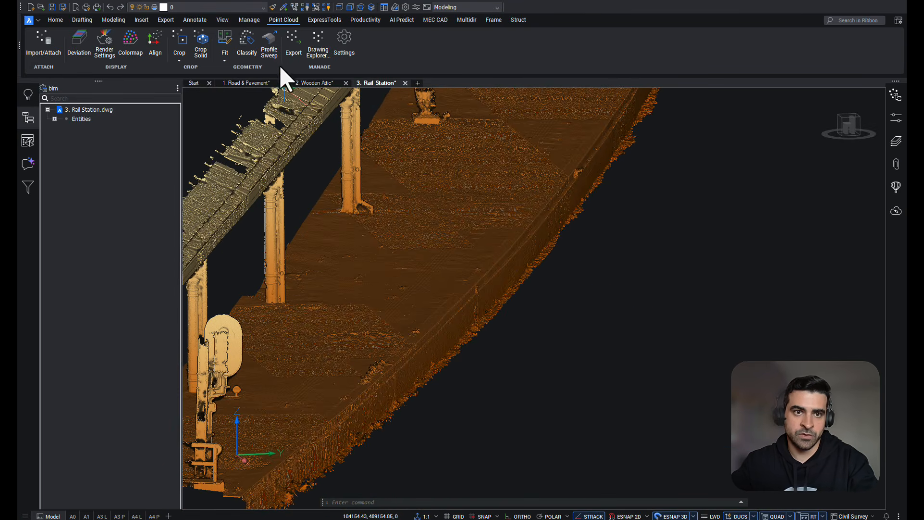
Start a Profile Sweep on the platform's outer edge, setting its start point on the edge and its direction along it
{"action": "left_click", "coordinate": [271, 45]}
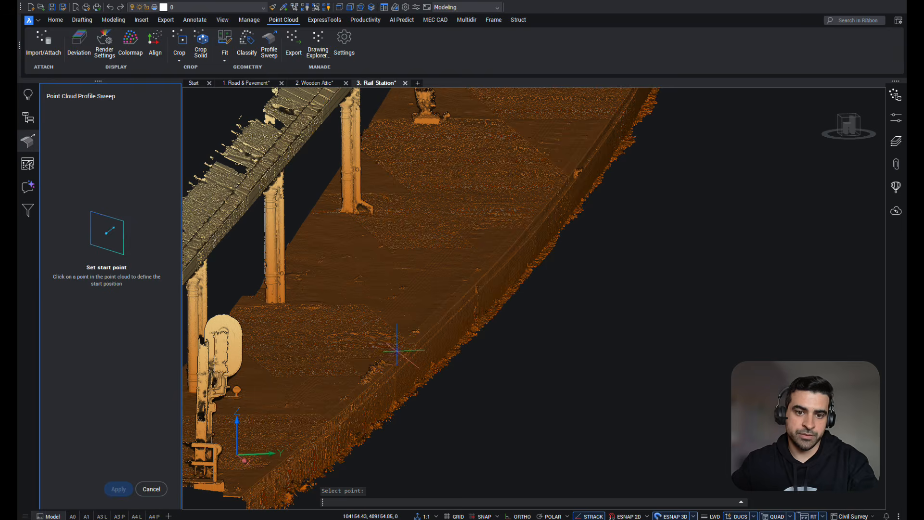
{"action": "scroll", "coordinate": [396, 350], "scroll_direction": "up", "scroll_amount": 5}
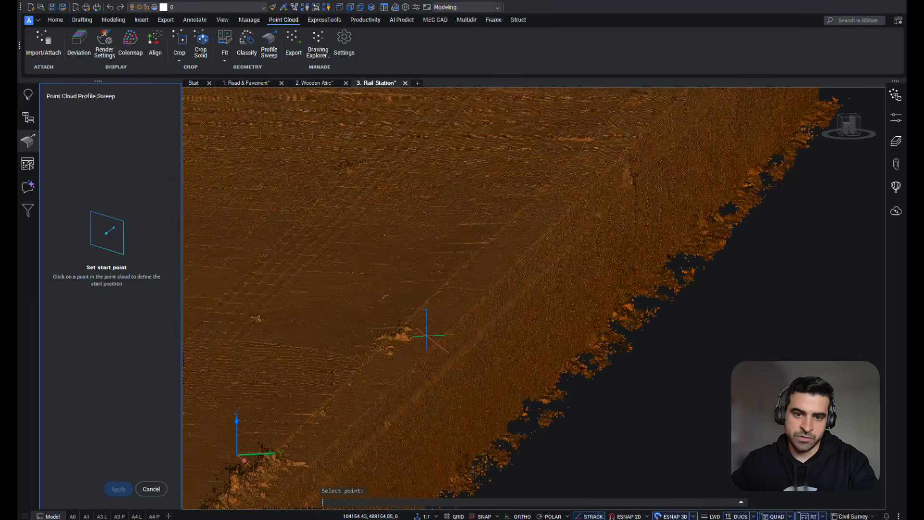
{"action": "scroll", "coordinate": [419, 347], "scroll_direction": "up", "scroll_amount": 2}
{"action": "left_click", "coordinate": [406, 372]}
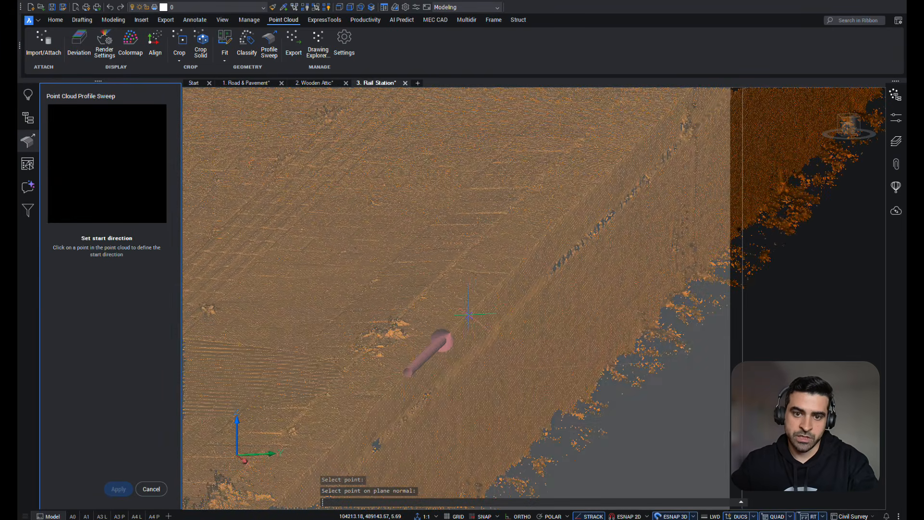
{"action": "left_click", "coordinate": [474, 307]}
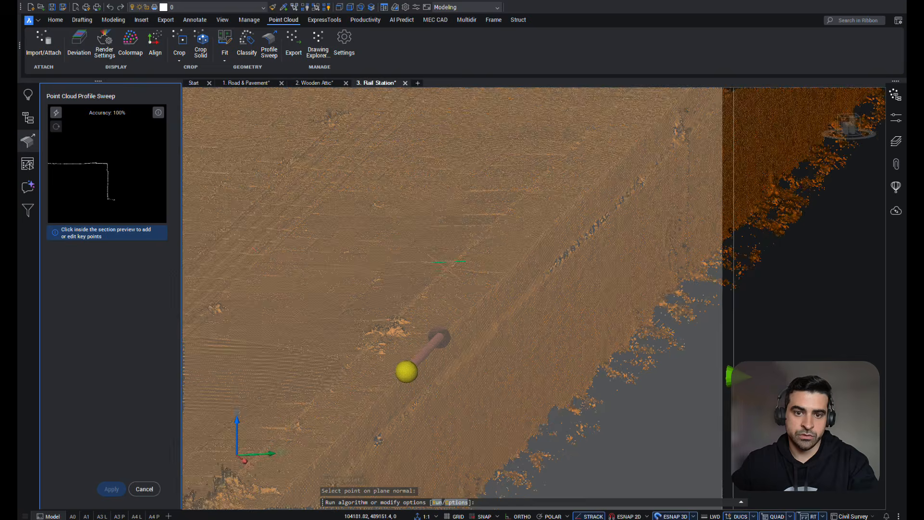
Fit the section box around the platform edge and place three key points along its top surface, corner and vertical face
{"action": "middle_click_drag", "start_coordinate": [564, 282], "coordinate": [514, 291], "text": "shift"}
{"action": "middle_click_drag", "start_coordinate": [255, 412], "coordinate": [467, 381]}
{"action": "left_click_drag", "start_coordinate": [419, 394], "coordinate": [376, 364]}
{"action": "left_click_drag", "start_coordinate": [352, 261], "coordinate": [353, 318]}
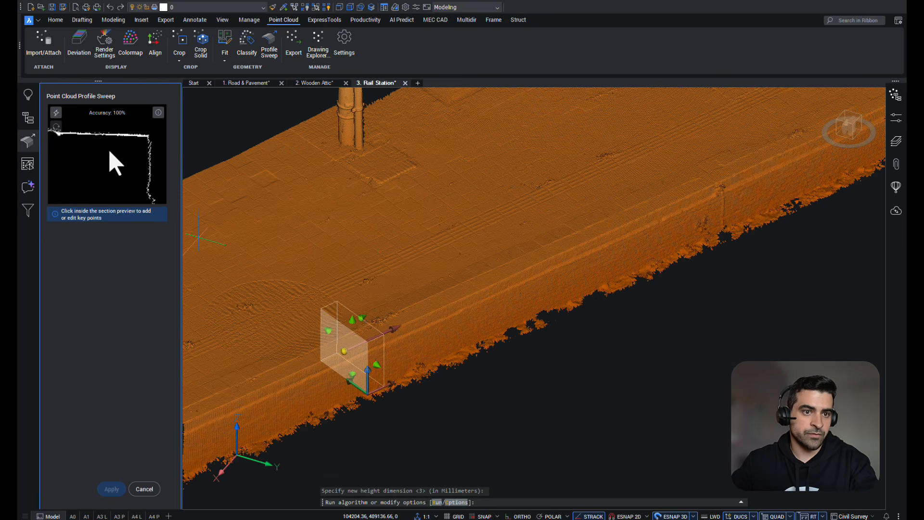
{"action": "left_click", "coordinate": [100, 134]}
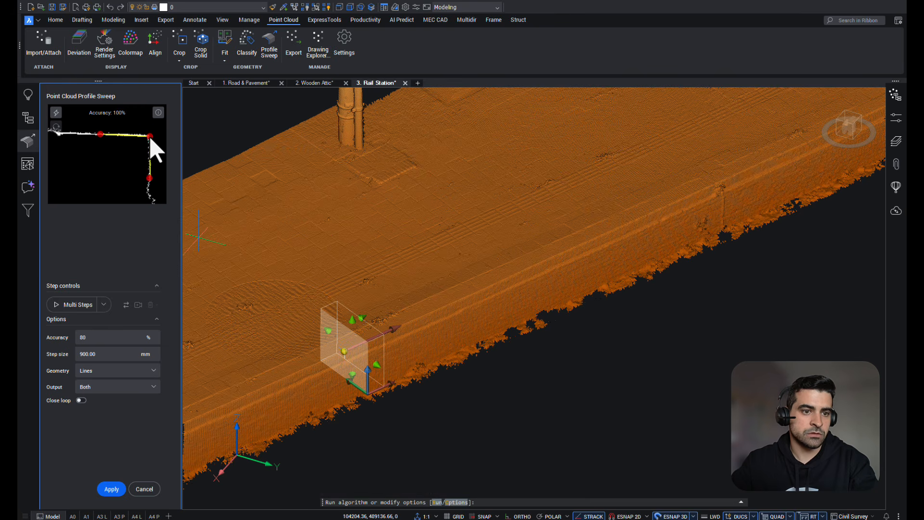
Set the sweep's step size to 500 mm, its geometry to Polylines and its output to Step Lines
{"action": "left_click", "coordinate": [106, 354]}
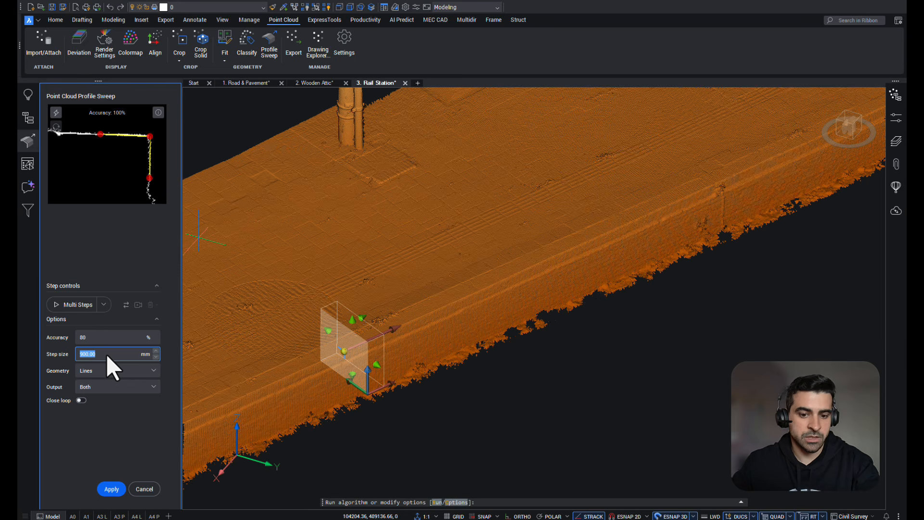
{"action": "type", "text": "500"}
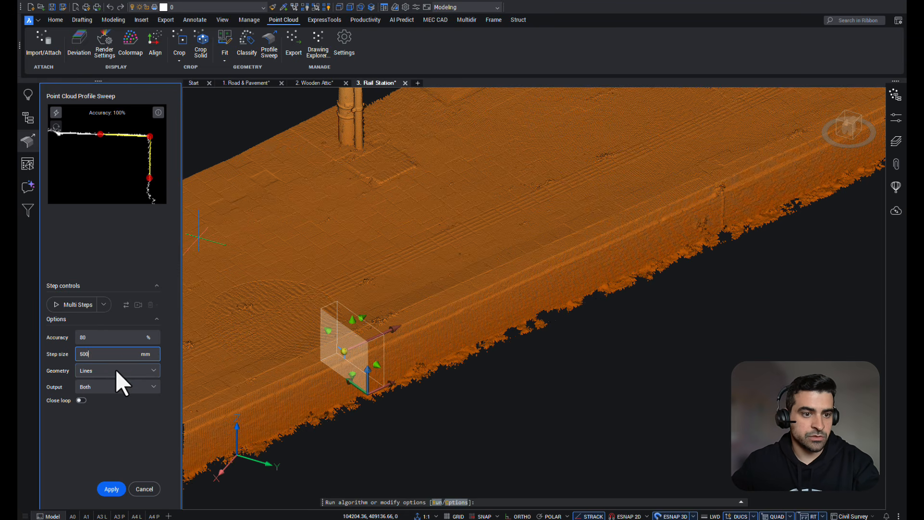
{"action": "left_click", "coordinate": [115, 370]}
{"action": "left_click", "coordinate": [108, 398]}
{"action": "left_click", "coordinate": [133, 387]}
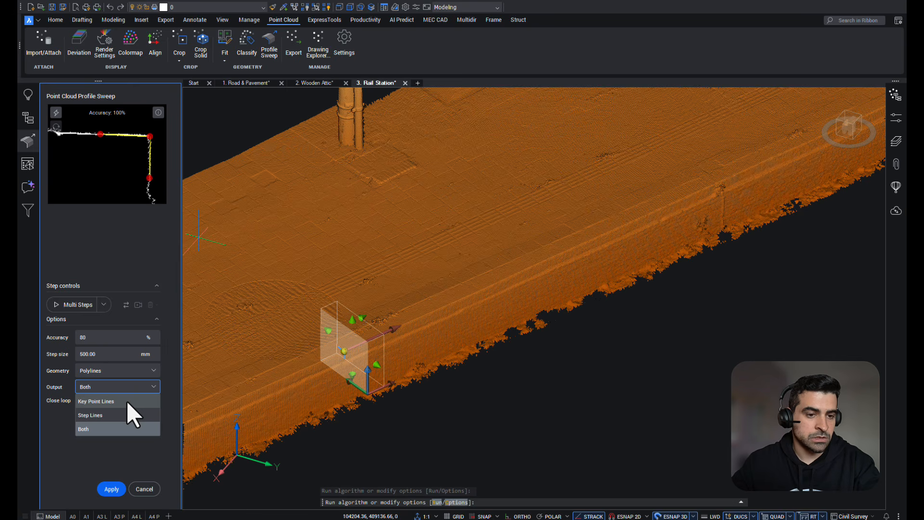
{"action": "left_click", "coordinate": [111, 415]}
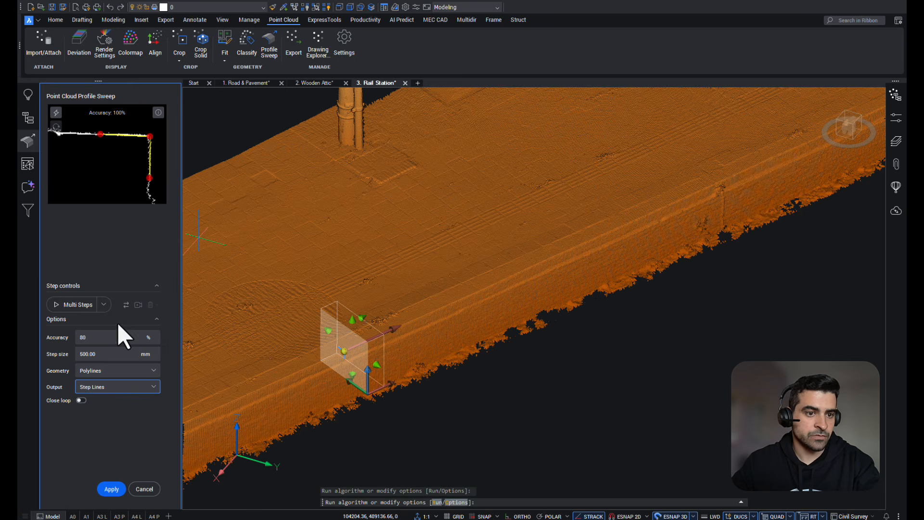
Keep the camera aligned with the movement and run the sweep along the platform edge with Multi Steps
{"action": "left_click", "coordinate": [138, 304]}
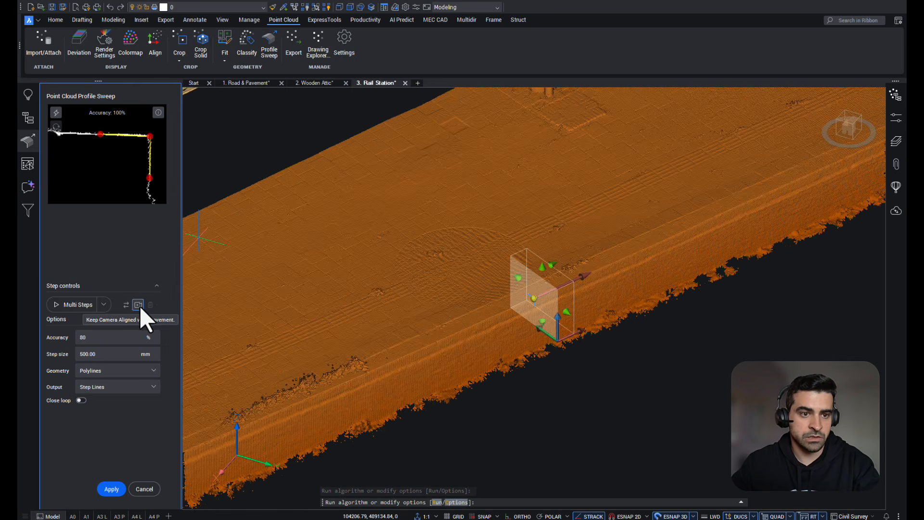
{"action": "left_click", "coordinate": [76, 305]}
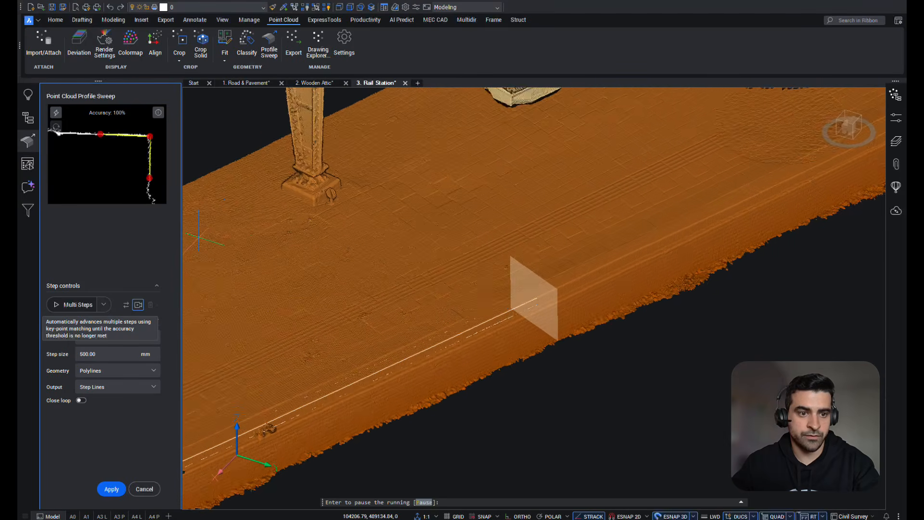
{"action": "mouse_move", "coordinate": [74, 518]}
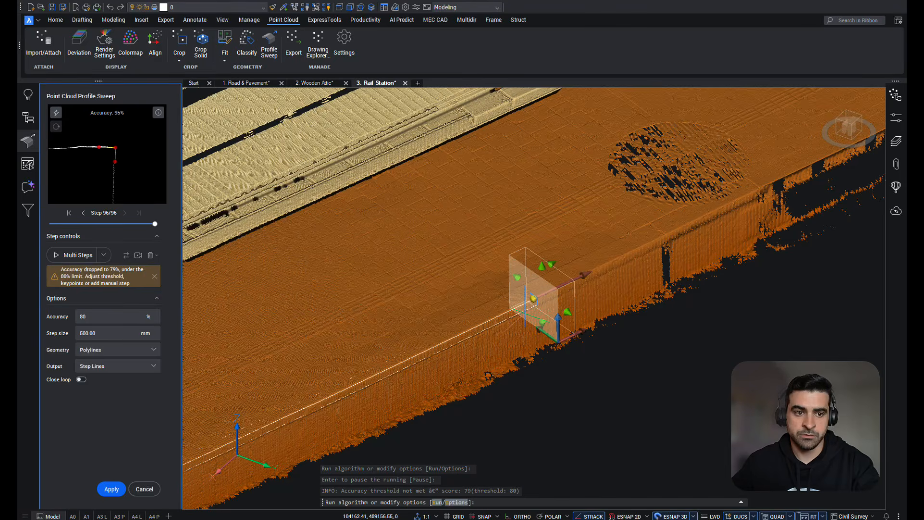
Examine how the extracted step lines follow the curved platform edge, up to the section where the sweep stopped
{"action": "middle_click_drag", "start_coordinate": [491, 312], "coordinate": [544, 371], "text": "shift"}
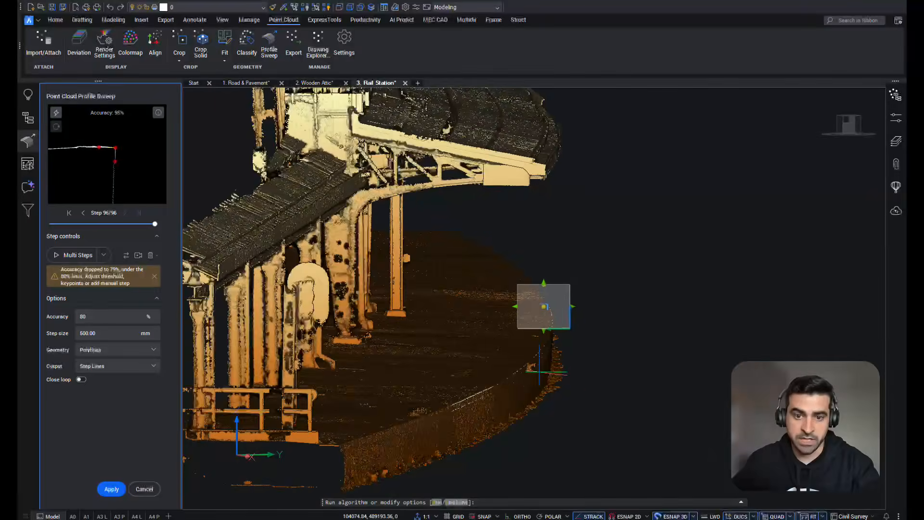
{"action": "scroll", "coordinate": [539, 371], "scroll_direction": "up", "scroll_amount": 3}
{"action": "scroll", "coordinate": [553, 357], "scroll_direction": "up", "scroll_amount": 2}
{"action": "middle_click_drag", "start_coordinate": [579, 284], "coordinate": [608, 313], "text": "shift"}
{"action": "scroll", "coordinate": [587, 337], "scroll_direction": "up", "scroll_amount": 5}
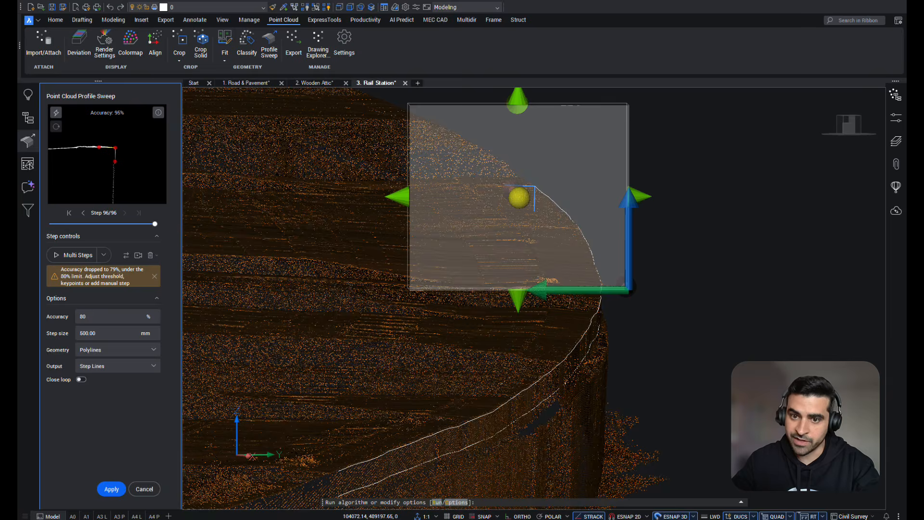
{"action": "middle_click_drag", "start_coordinate": [544, 289], "coordinate": [546, 297], "text": "shift"}
{"action": "scroll", "coordinate": [546, 297], "scroll_direction": "up", "scroll_amount": 6}
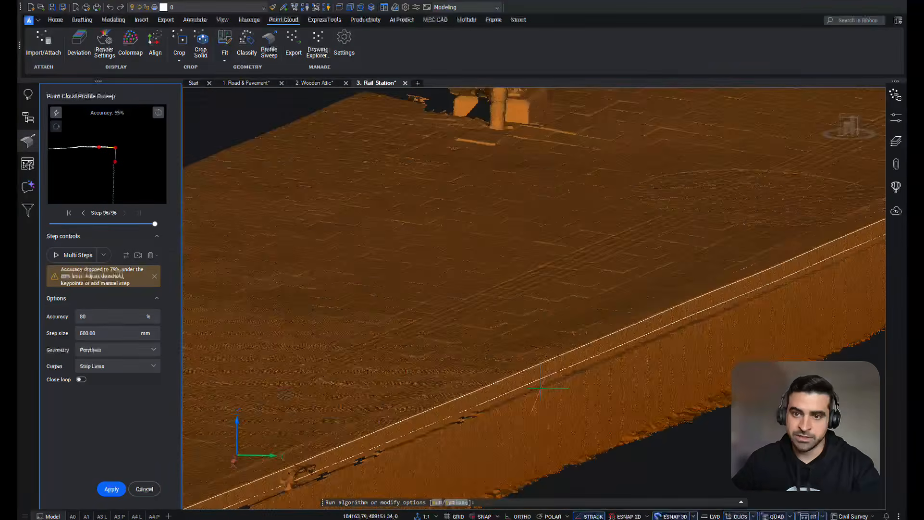
{"action": "scroll", "coordinate": [540, 388], "scroll_direction": "down", "scroll_amount": 5}
{"action": "middle_click_drag", "start_coordinate": [730, 325], "coordinate": [612, 225]}
{"action": "scroll", "coordinate": [652, 198], "scroll_direction": "up", "scroll_amount": 5}
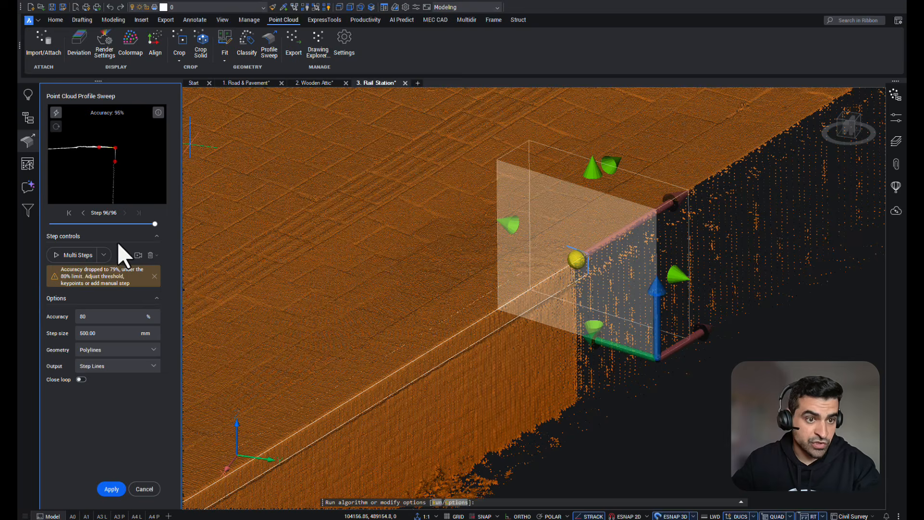
Add a manual step beyond the stopped section and check its key points in the enlarged section preview
{"action": "left_click", "coordinate": [105, 256]}
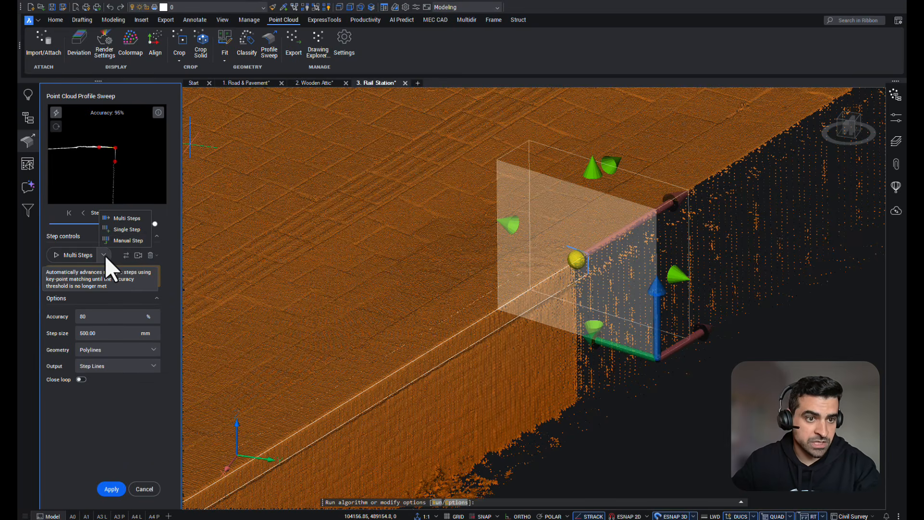
{"action": "left_click", "coordinate": [122, 241]}
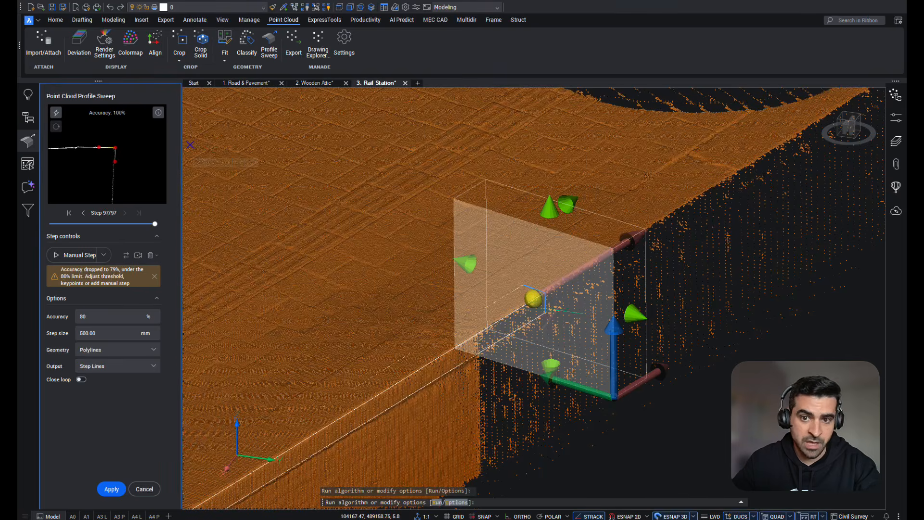
{"action": "scroll", "coordinate": [101, 143], "scroll_direction": "up", "scroll_amount": 7}
{"action": "middle_click_drag", "start_coordinate": [140, 167], "coordinate": [123, 142]}
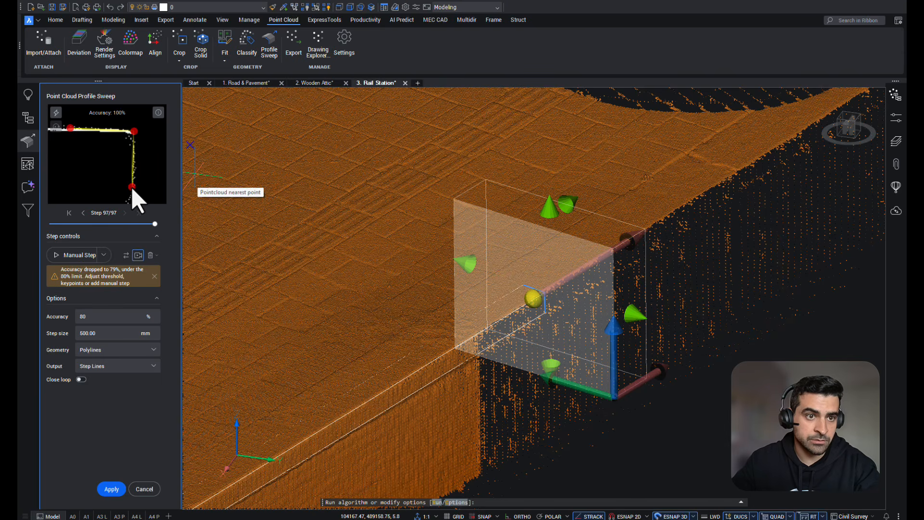
Resume the sweep from the manual section with Multi Steps and view where it ends along the platform edge
{"action": "left_click", "coordinate": [104, 256]}
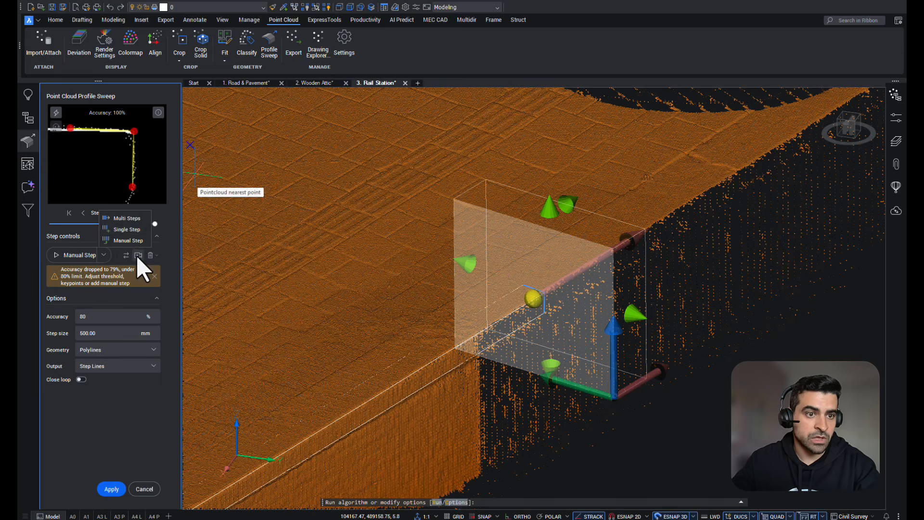
{"action": "left_click", "coordinate": [126, 219]}
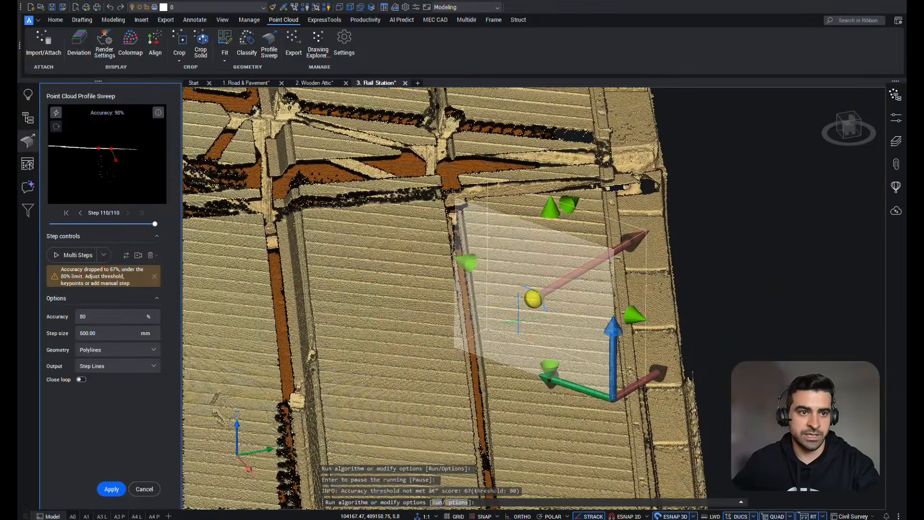
{"action": "scroll", "coordinate": [519, 320], "scroll_direction": "down", "scroll_amount": 4}
{"action": "middle_click_drag", "start_coordinate": [518, 319], "coordinate": [501, 165]}
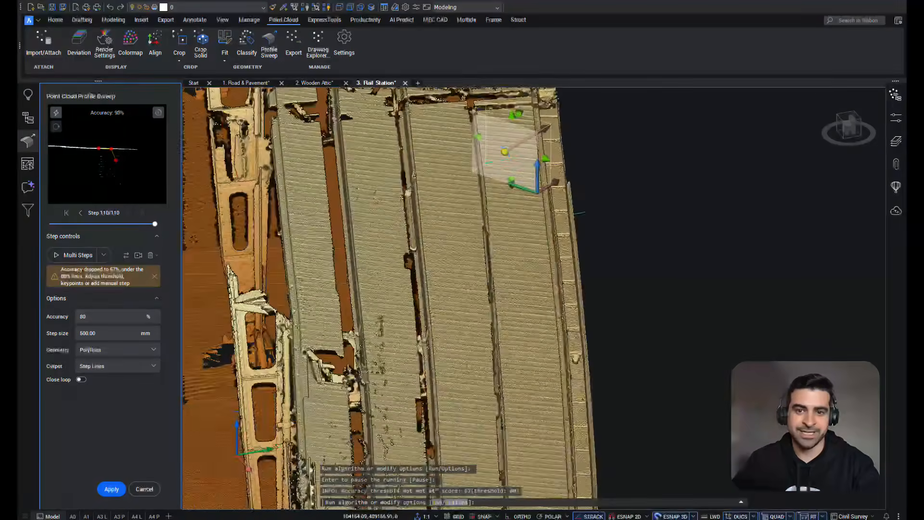
{"action": "middle_click_drag", "start_coordinate": [616, 264], "coordinate": [539, 216], "text": "shift"}
{"action": "middle_click_drag", "start_coordinate": [624, 249], "coordinate": [428, 250]}
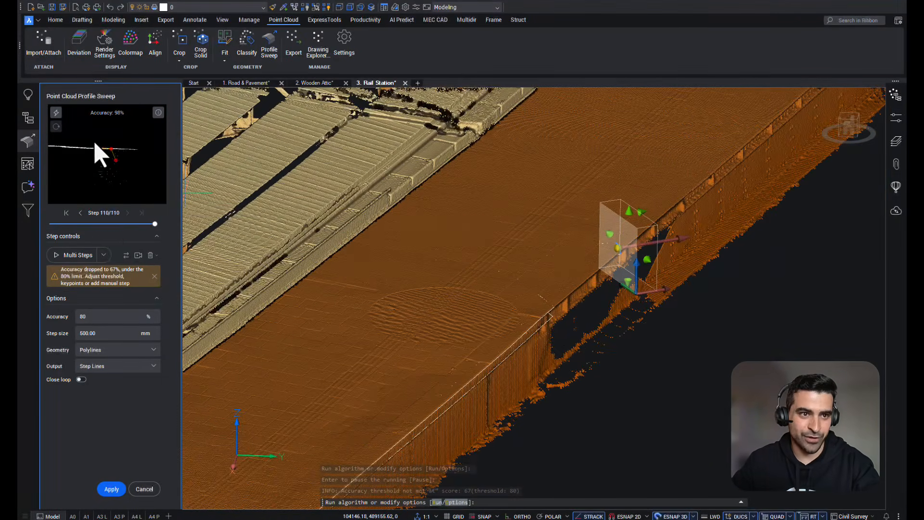
Go back through the sweep sections to step 103, check the key points forward to step 105, and return to the last step
{"action": "left_click", "coordinate": [81, 213]}
{"action": "left_click", "coordinate": [81, 213]}
{"action": "left_click", "coordinate": [82, 214]}
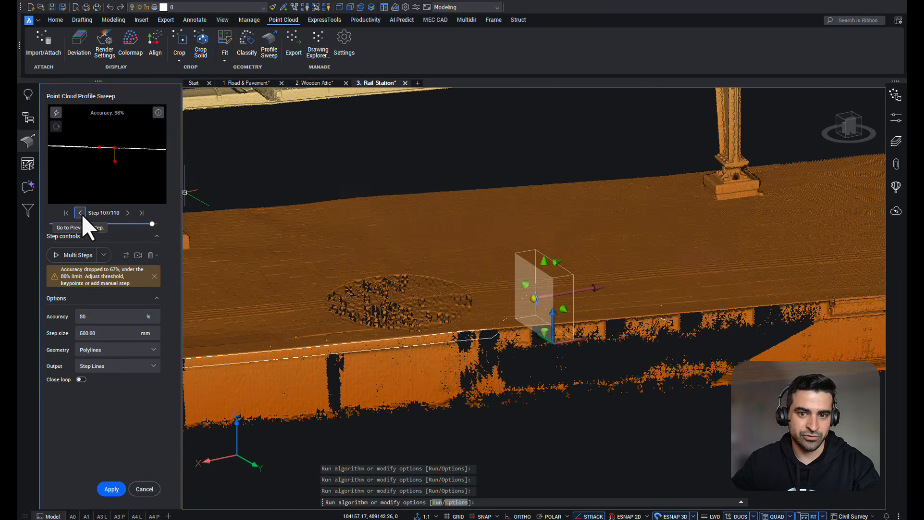
{"action": "left_click", "coordinate": [82, 215]}
{"action": "left_click", "coordinate": [81, 214]}
{"action": "left_click", "coordinate": [82, 215]}
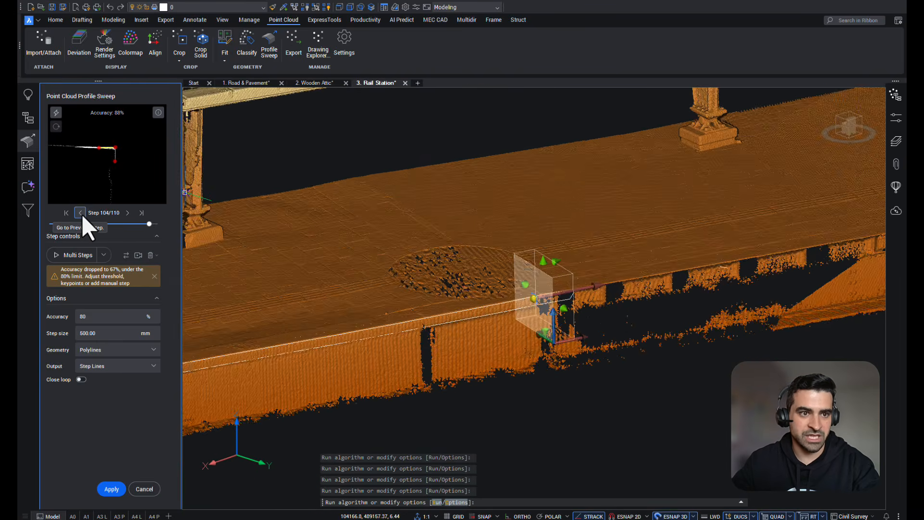
{"action": "left_click", "coordinate": [82, 215]}
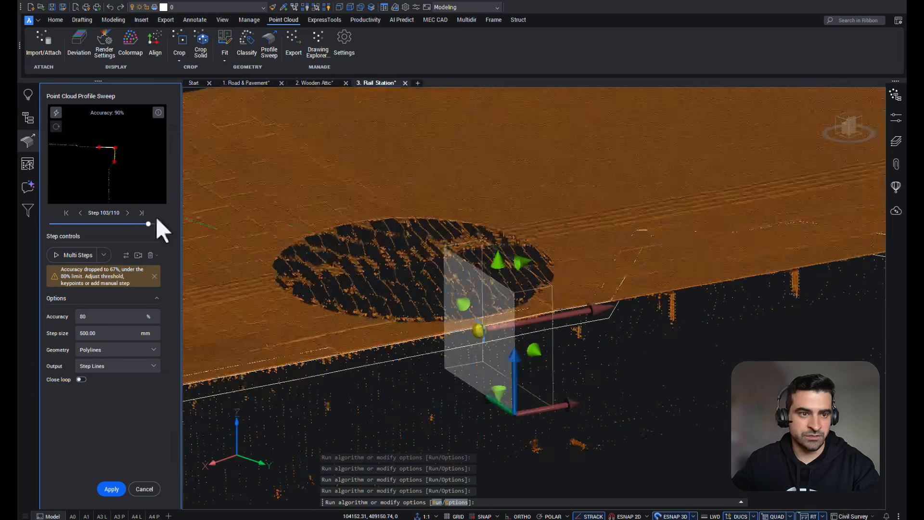
{"action": "left_click", "coordinate": [126, 212]}
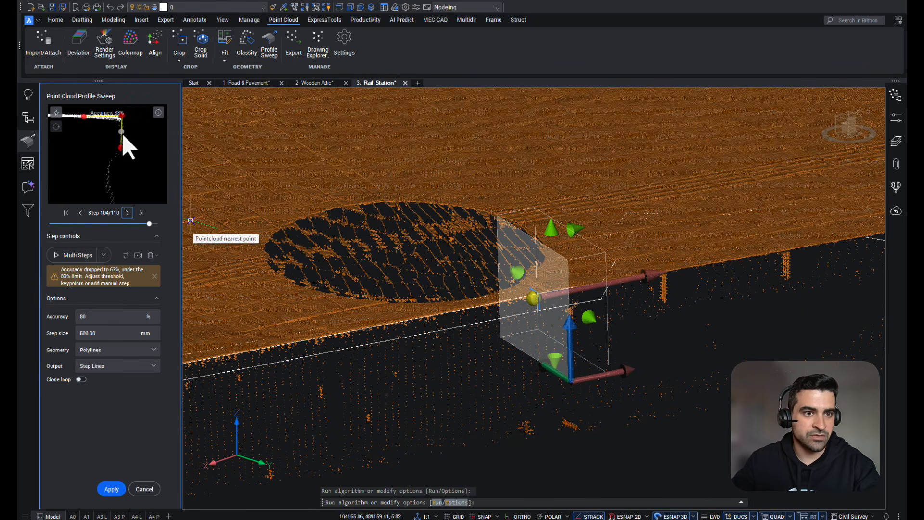
{"action": "left_click", "coordinate": [128, 212]}
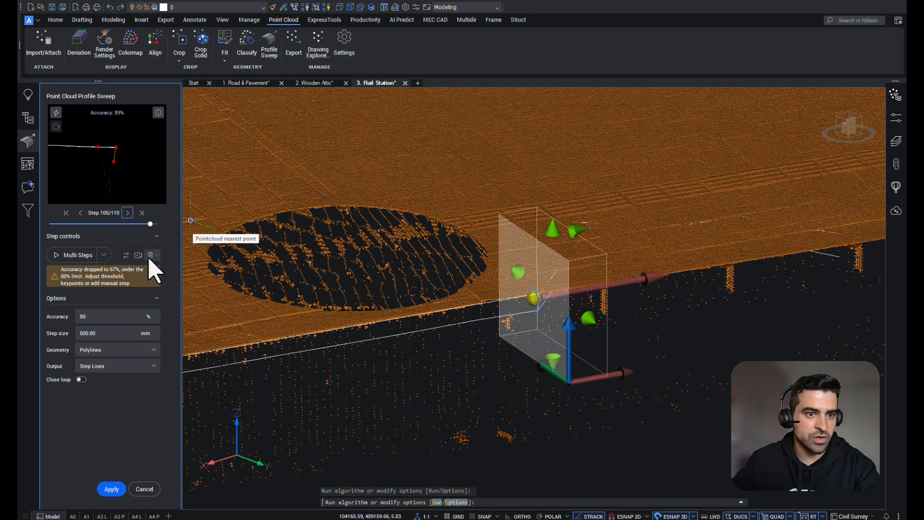
{"action": "left_click", "coordinate": [142, 213]}
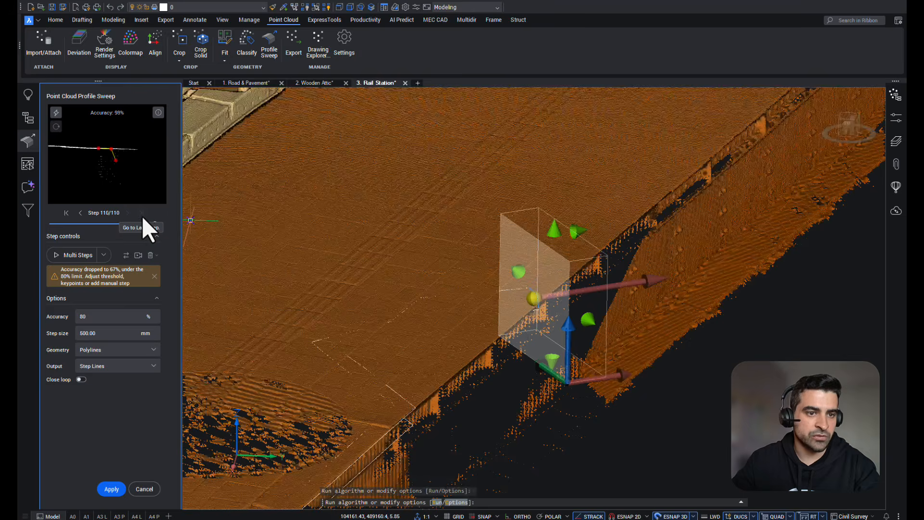
Remove the stray sweep steps one at a time, from step 110 back through step 105
{"action": "left_click", "coordinate": [149, 259]}
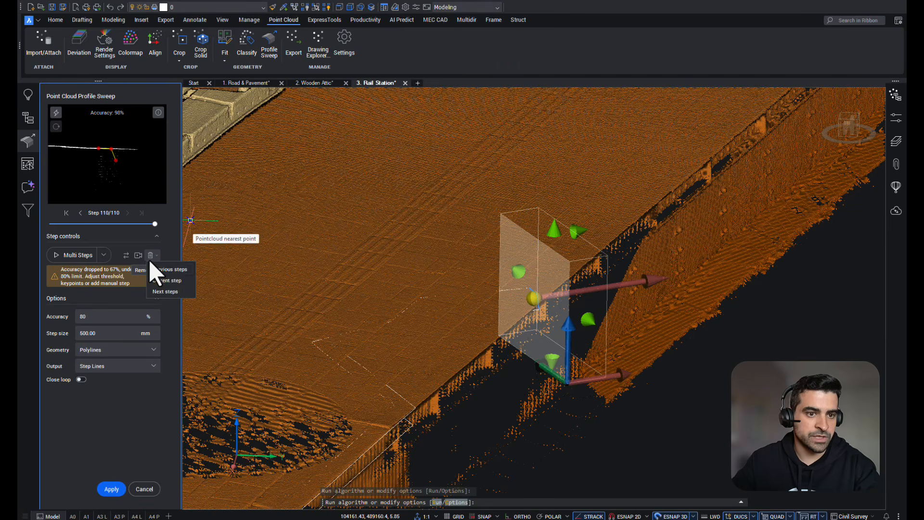
{"action": "left_click", "coordinate": [173, 280]}
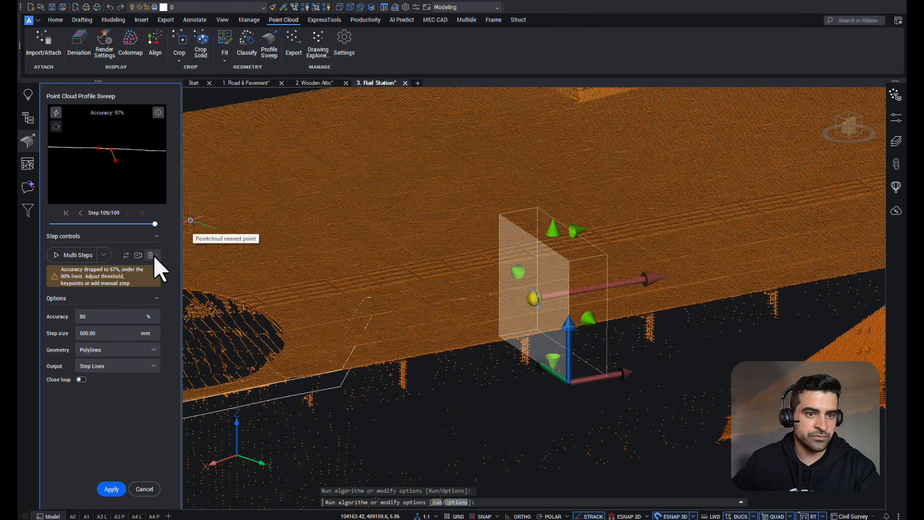
{"action": "left_click", "coordinate": [154, 256]}
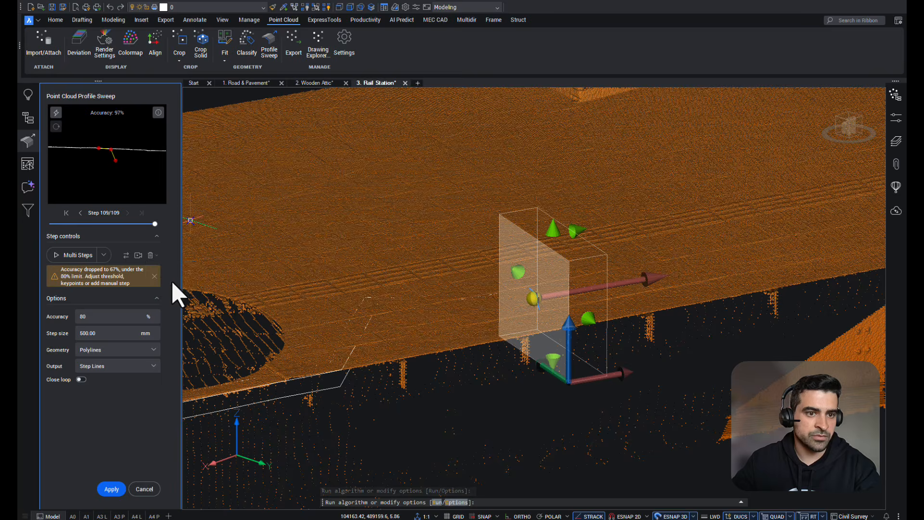
{"action": "left_click", "coordinate": [171, 281]}
{"action": "left_click", "coordinate": [149, 256]}
{"action": "left_click", "coordinate": [162, 282]}
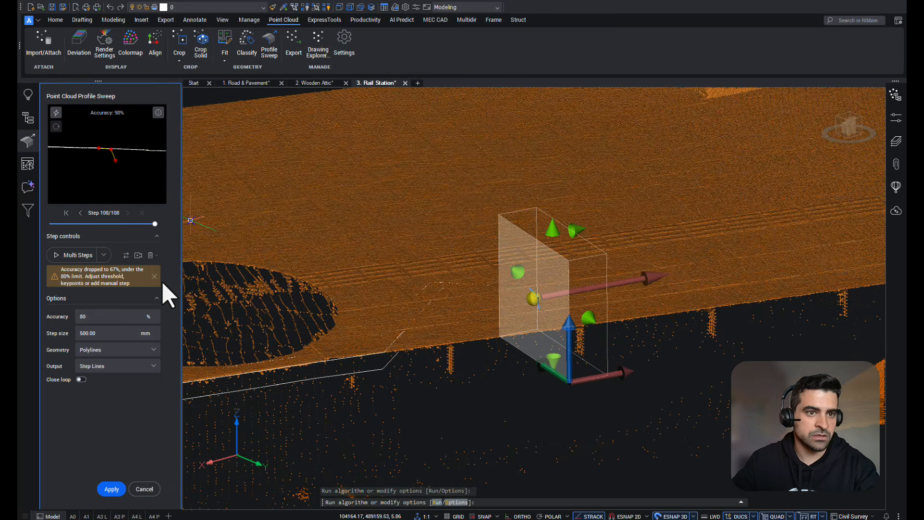
{"action": "left_click", "coordinate": [150, 257]}
{"action": "left_click", "coordinate": [159, 279]}
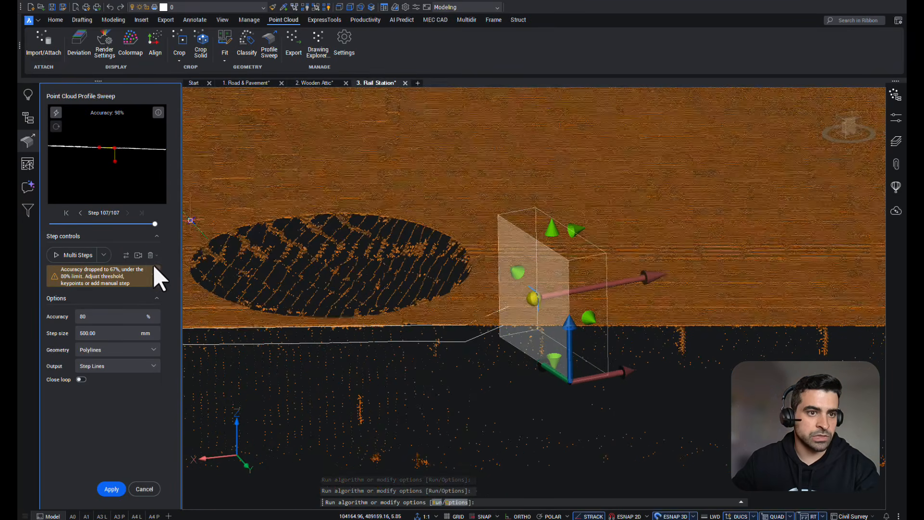
{"action": "left_click", "coordinate": [149, 256]}
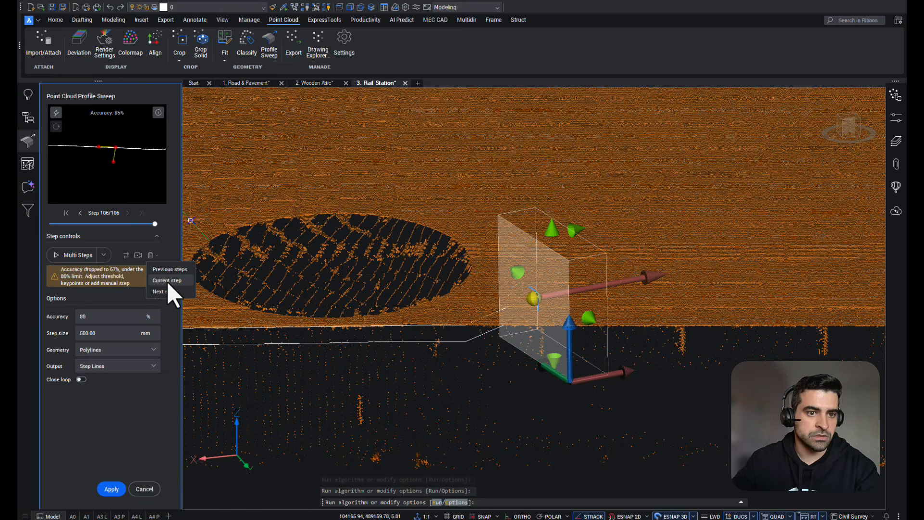
{"action": "left_click", "coordinate": [166, 282]}
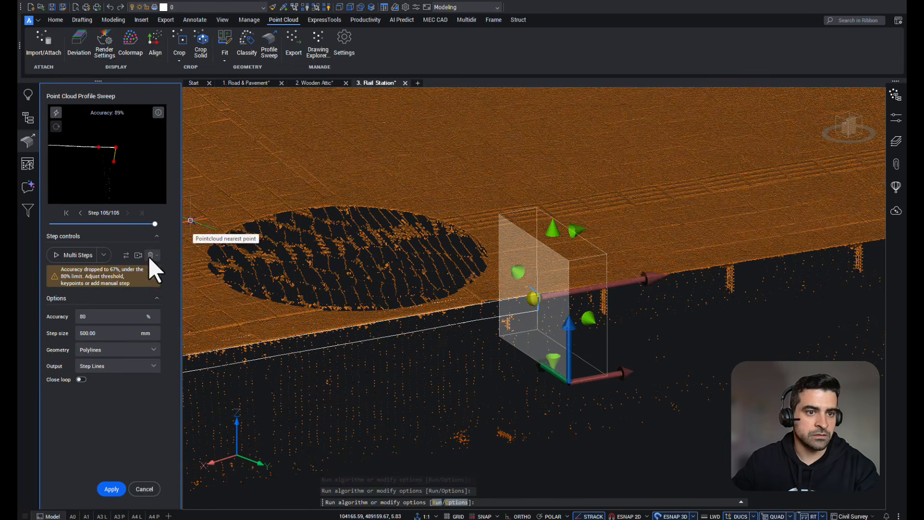
{"action": "left_click", "coordinate": [150, 256]}
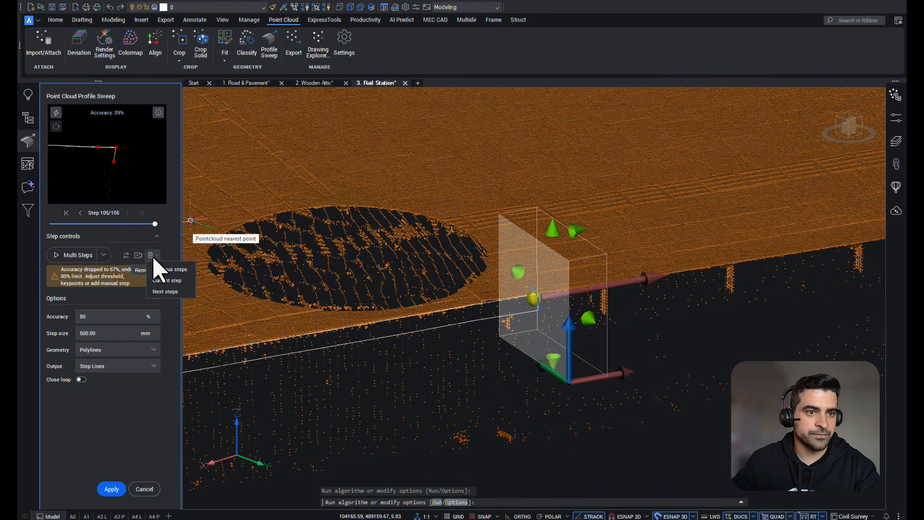
{"action": "left_click", "coordinate": [166, 282]}
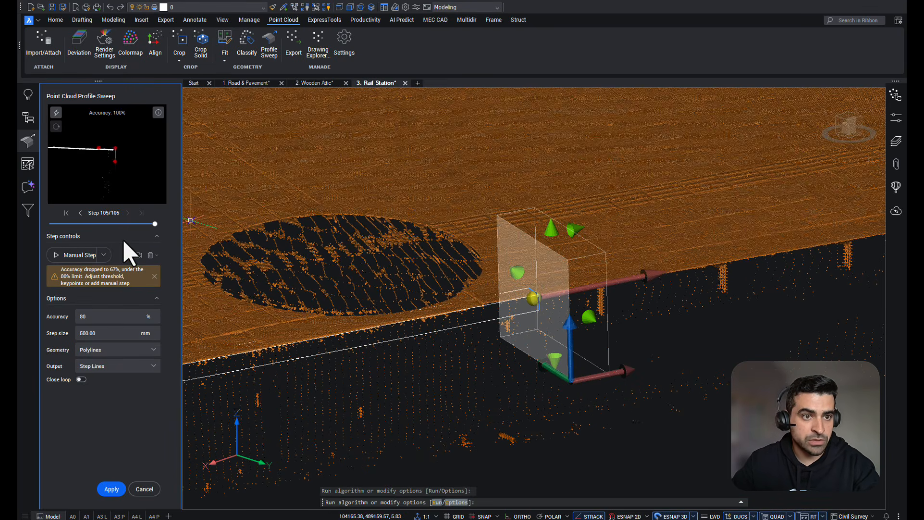
Add a manual step at 105 and fit its key points to the platform corner in the enlarged section preview
{"action": "scroll", "coordinate": [107, 158], "scroll_direction": "down", "scroll_amount": 3}
{"action": "left_click_drag", "start_coordinate": [124, 138], "coordinate": [86, 140]}
{"action": "left_click_drag", "start_coordinate": [124, 169], "coordinate": [118, 169]}
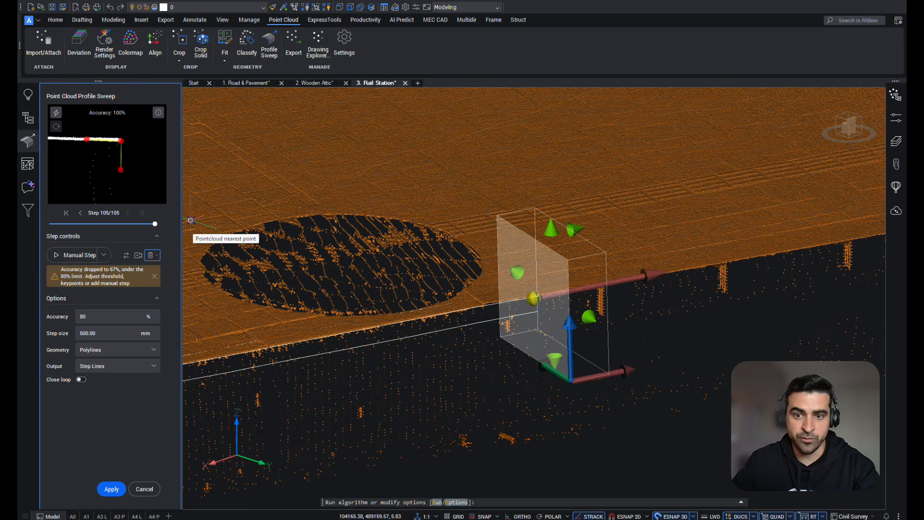
Increase the section box depth at step 105 along the platform edge and view the surrounding edge
{"action": "middle_click_drag", "start_coordinate": [577, 307], "coordinate": [541, 397], "text": "shift"}
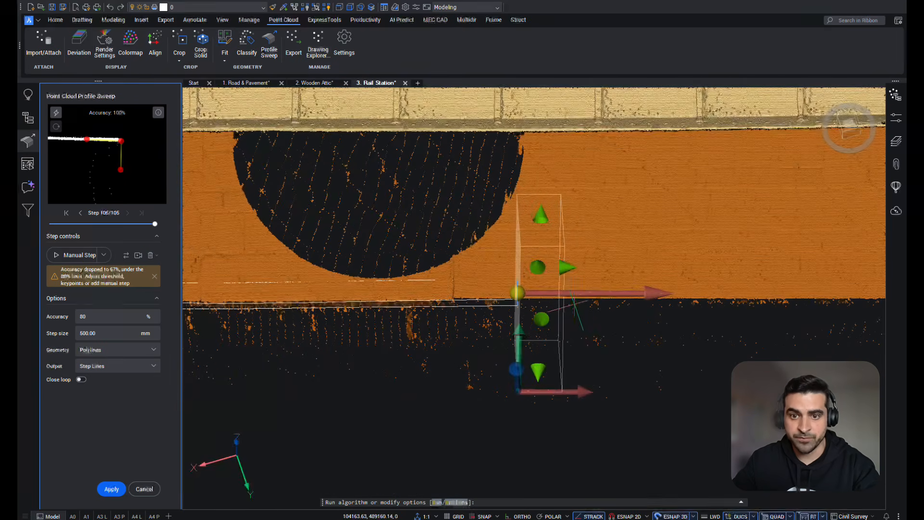
{"action": "left_click", "coordinate": [567, 267]}
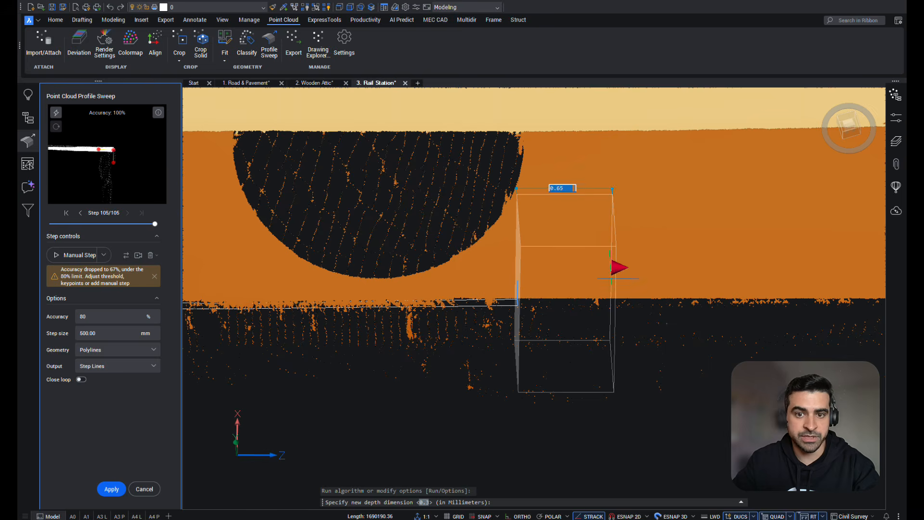
{"action": "left_click", "coordinate": [635, 276]}
{"action": "scroll", "coordinate": [645, 318], "scroll_direction": "down", "scroll_amount": 2}
{"action": "middle_click_drag", "start_coordinate": [646, 318], "coordinate": [598, 251], "text": "shift"}
{"action": "scroll", "coordinate": [765, 309], "scroll_direction": "down", "scroll_amount": 3}
{"action": "scroll", "coordinate": [470, 278], "scroll_direction": "up", "scroll_amount": 2}
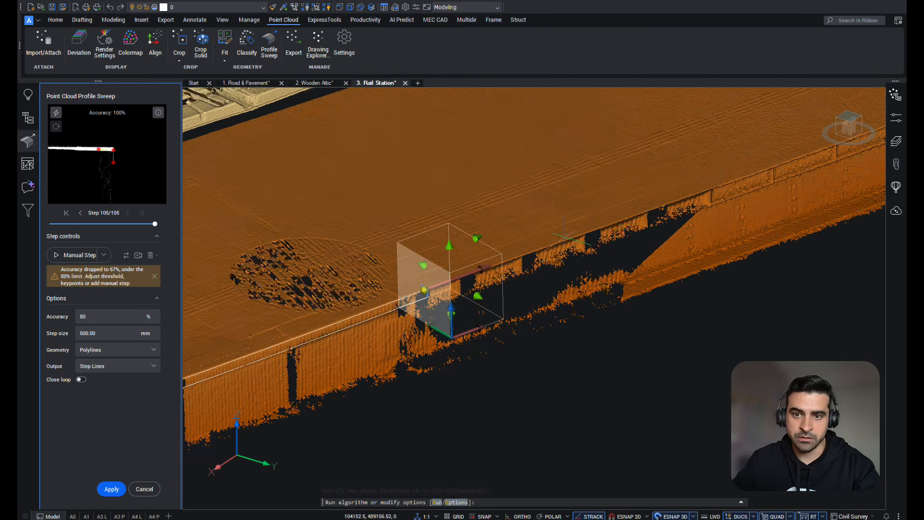
Set the point cloud's gap filling to 0 in the render settings and inspect the points near the section box
{"action": "left_click", "coordinate": [896, 99]}
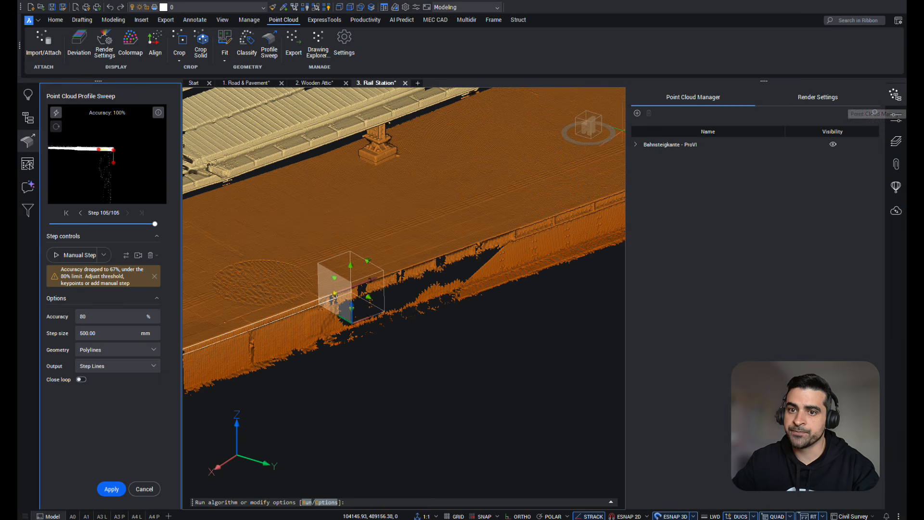
{"action": "left_click_drag", "start_coordinate": [626, 128], "coordinate": [660, 126]}
{"action": "left_click", "coordinate": [826, 98]}
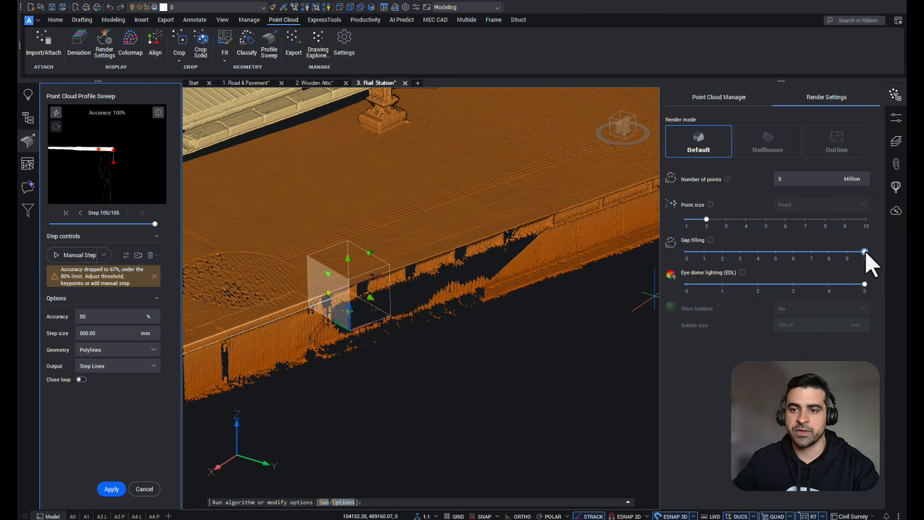
{"action": "left_click_drag", "start_coordinate": [865, 252], "coordinate": [687, 253]}
{"action": "scroll", "coordinate": [265, 364], "scroll_direction": "up", "scroll_amount": 2}
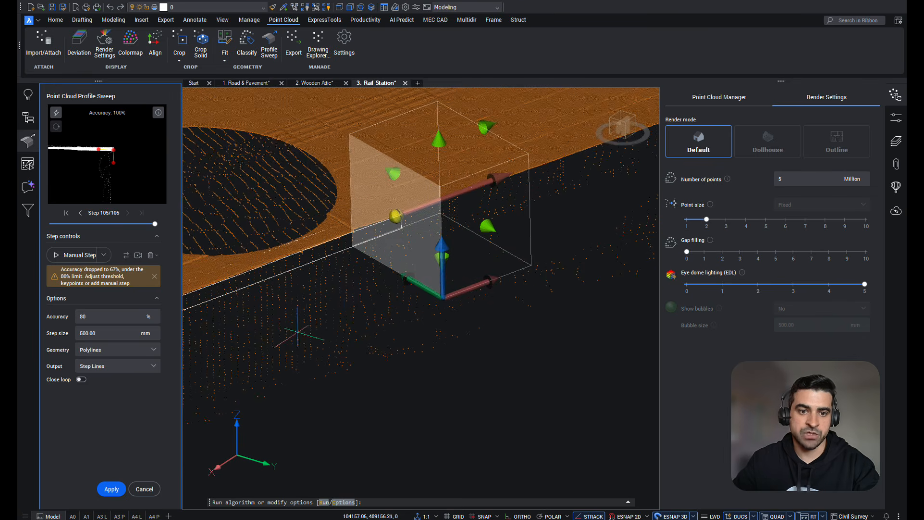
{"action": "scroll", "coordinate": [307, 289], "scroll_direction": "up", "scroll_amount": 2}
{"action": "middle_click_drag", "start_coordinate": [321, 289], "coordinate": [411, 295]}
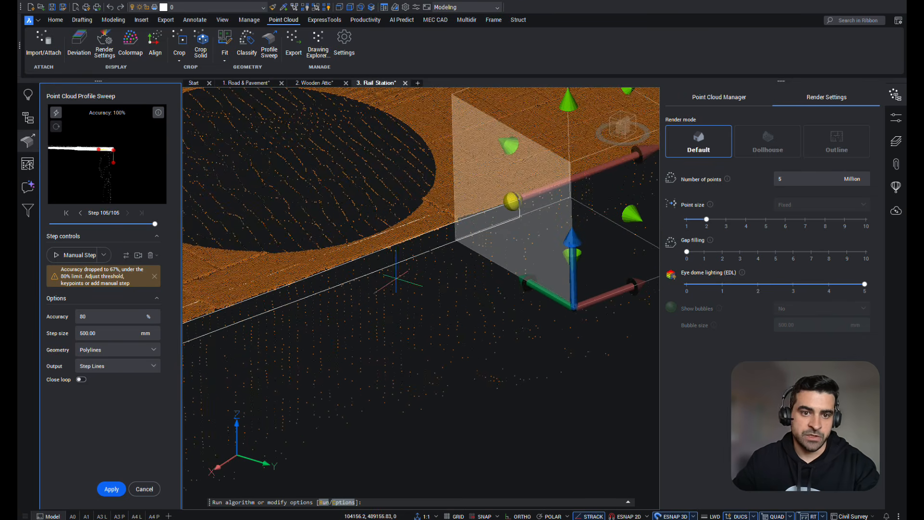
Compare the platform edge with gap filling at 10 and back at 0, and close the render settings
{"action": "left_click_drag", "start_coordinate": [686, 251], "coordinate": [890, 264]}
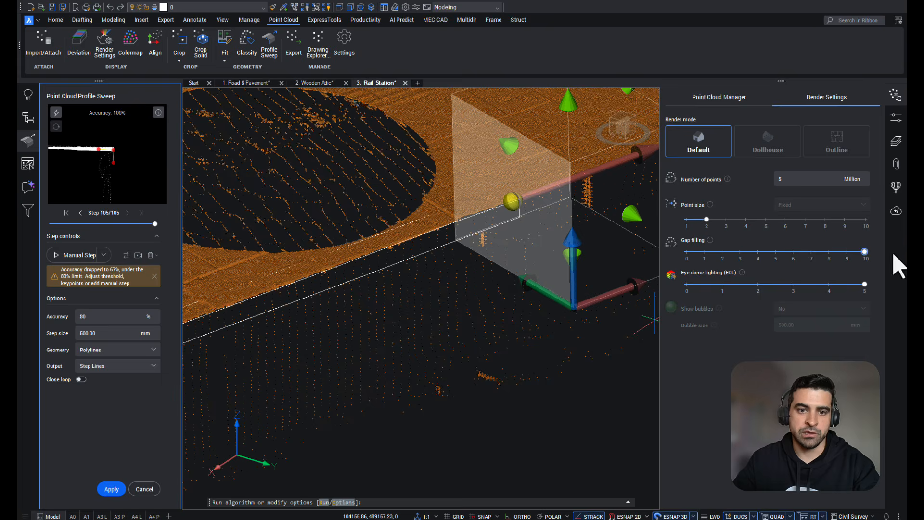
{"action": "scroll", "coordinate": [375, 332], "scroll_direction": "down", "scroll_amount": 4}
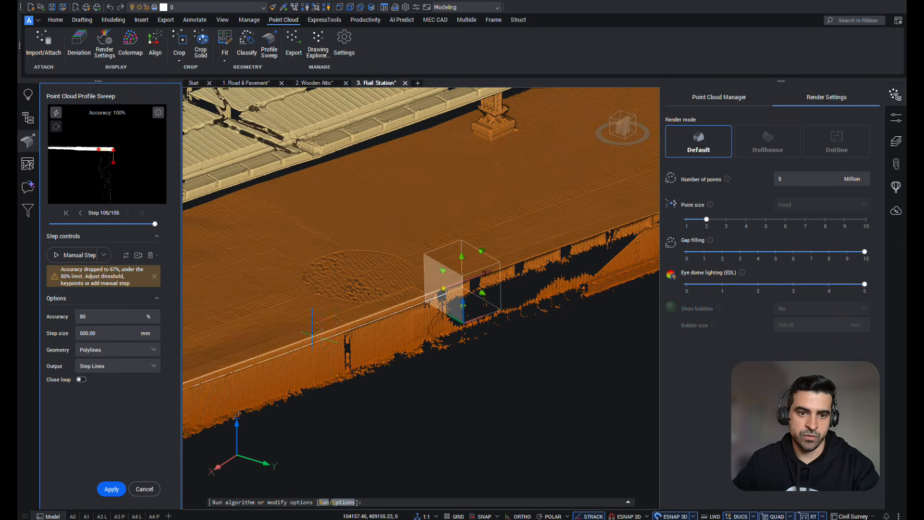
{"action": "left_click_drag", "start_coordinate": [838, 251], "coordinate": [650, 268]}
{"action": "scroll", "coordinate": [356, 351], "scroll_direction": "up", "scroll_amount": 3}
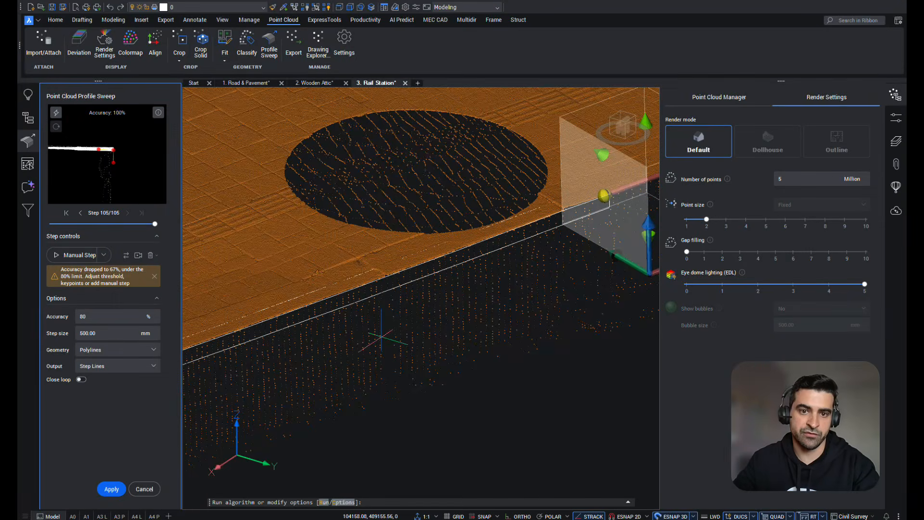
{"action": "scroll", "coordinate": [480, 295], "scroll_direction": "down", "scroll_amount": 5}
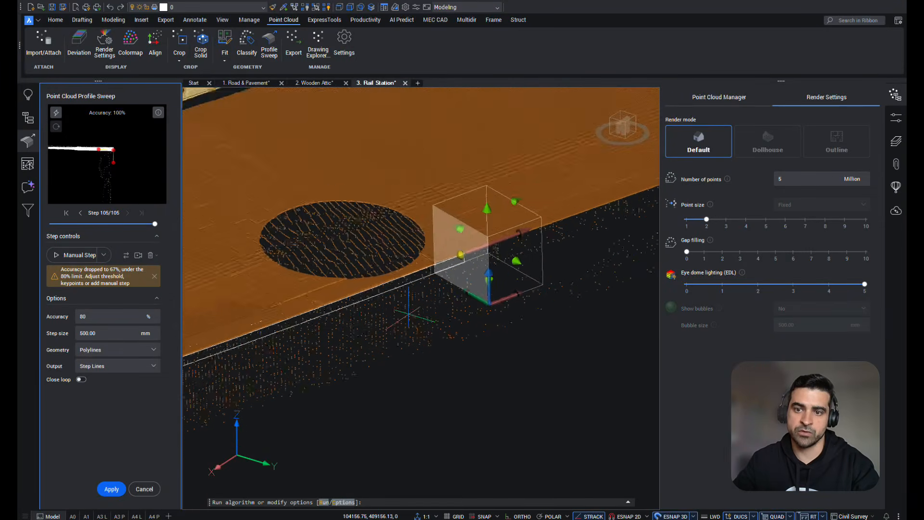
{"action": "scroll", "coordinate": [418, 250], "scroll_direction": "down", "scroll_amount": 5}
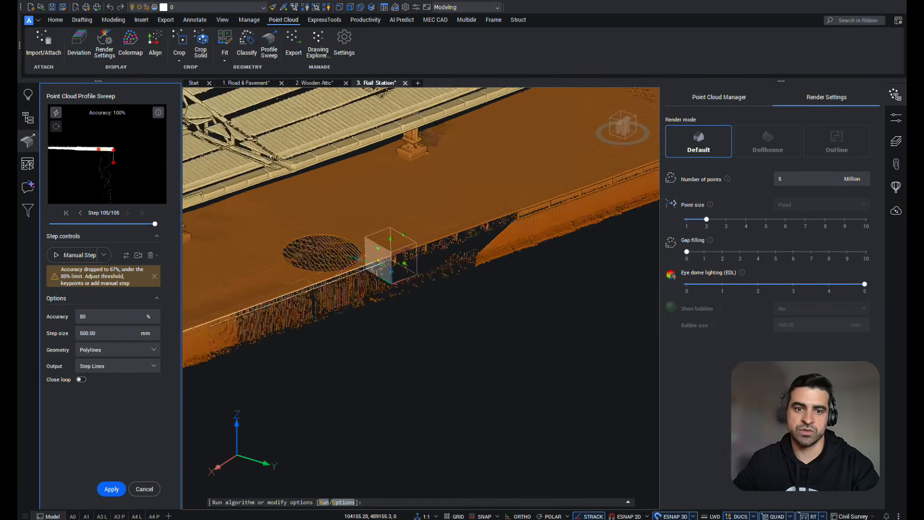
{"action": "left_click", "coordinate": [896, 116]}
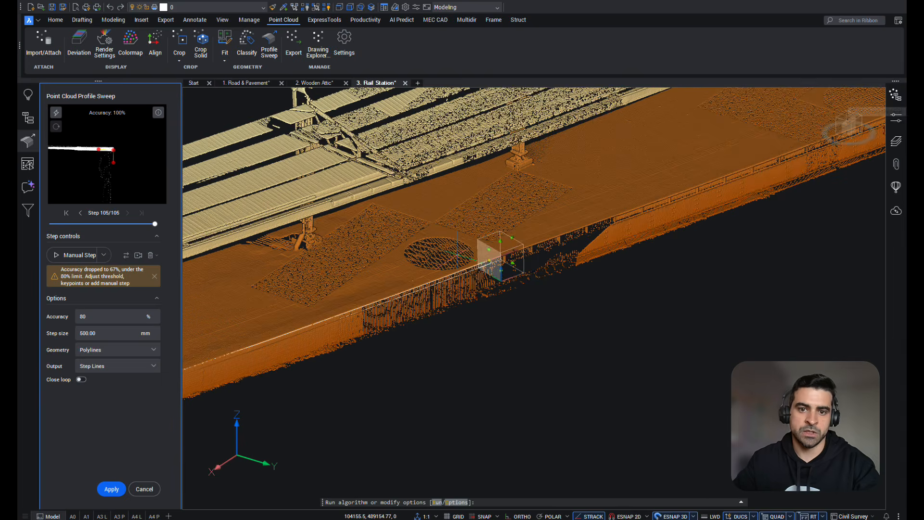
Dismiss the accuracy warning and invert the step direction at step 105
{"action": "scroll", "coordinate": [465, 249], "scroll_direction": "up", "scroll_amount": 2}
{"action": "middle_click_drag", "start_coordinate": [465, 250], "coordinate": [728, 226]}
{"action": "scroll", "coordinate": [569, 235], "scroll_direction": "down", "scroll_amount": 5}
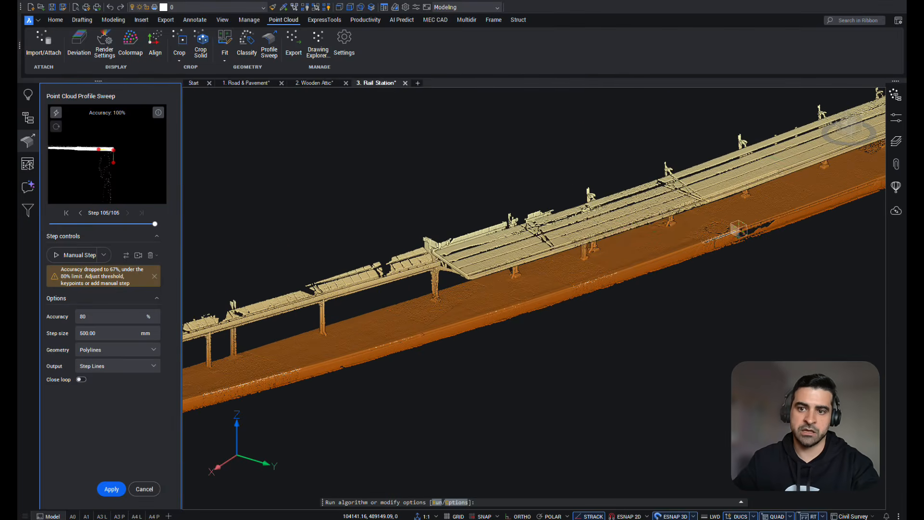
{"action": "scroll", "coordinate": [561, 398], "scroll_direction": "up", "scroll_amount": 10}
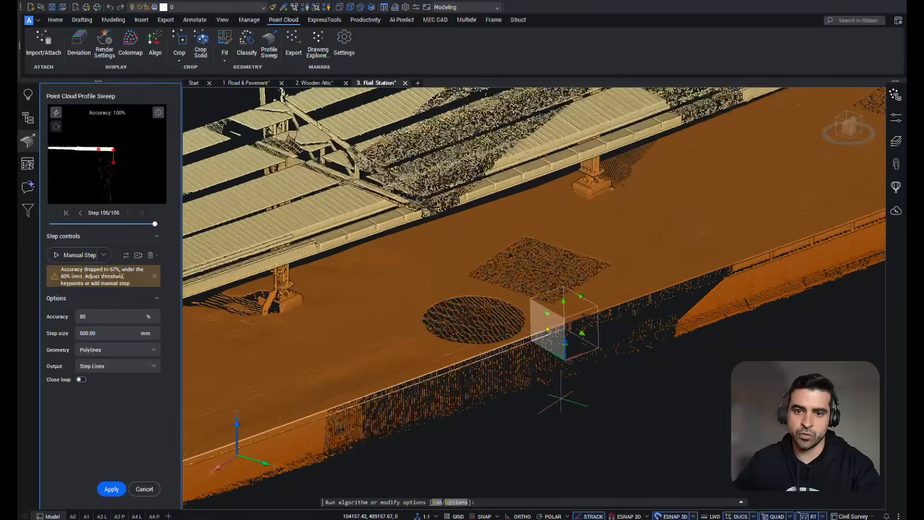
{"action": "scroll", "coordinate": [561, 398], "scroll_direction": "up", "scroll_amount": 4}
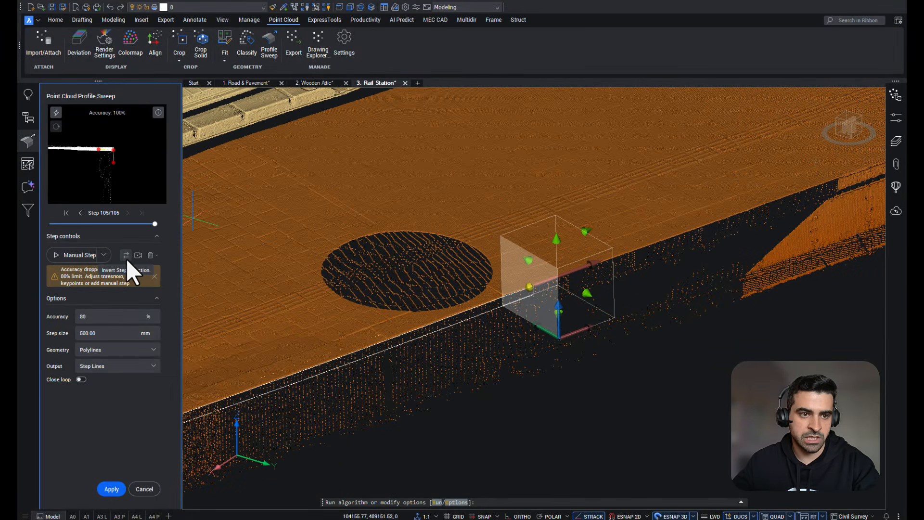
{"action": "left_click", "coordinate": [154, 273]}
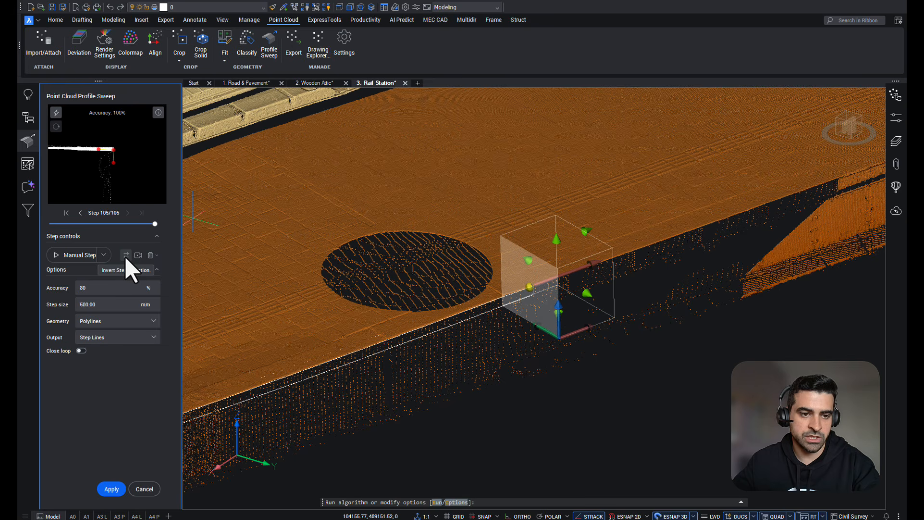
{"action": "left_click", "coordinate": [125, 254]}
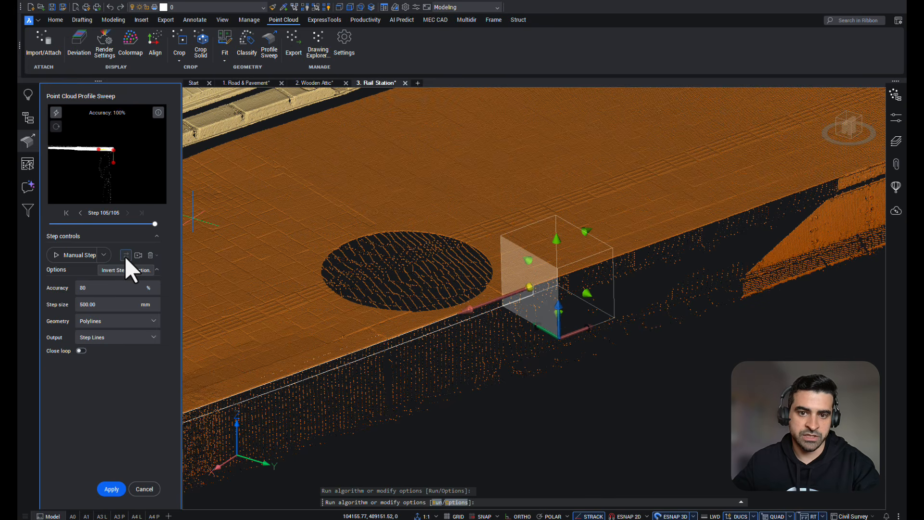
Return to the first sweep step and run Multi Steps from there in the opposite direction along the platform edge
{"action": "left_click", "coordinate": [66, 213]}
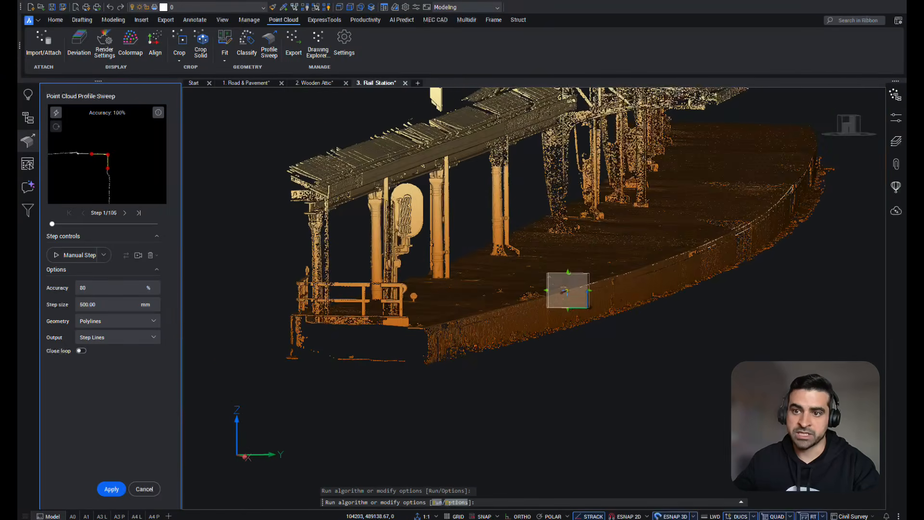
{"action": "middle_click_drag", "start_coordinate": [684, 266], "coordinate": [599, 322], "text": "shift"}
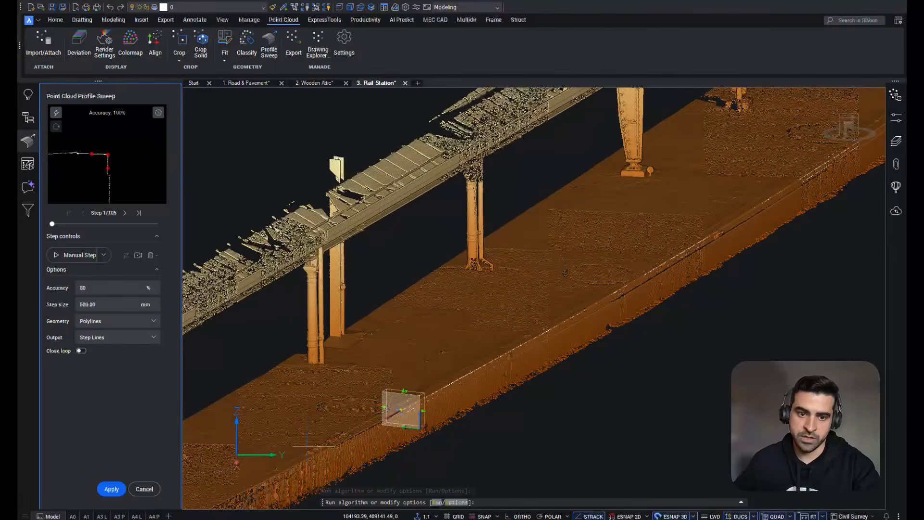
{"action": "scroll", "coordinate": [402, 424], "scroll_direction": "up", "scroll_amount": 6}
{"action": "scroll", "coordinate": [401, 392], "scroll_direction": "down", "scroll_amount": 2}
{"action": "middle_click_drag", "start_coordinate": [399, 390], "coordinate": [436, 294]}
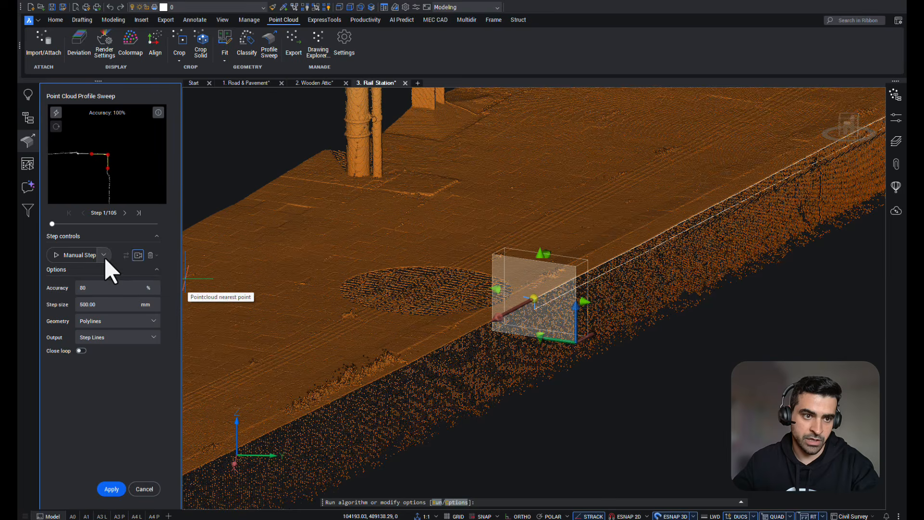
{"action": "left_click", "coordinate": [104, 255]}
{"action": "left_click", "coordinate": [126, 219]}
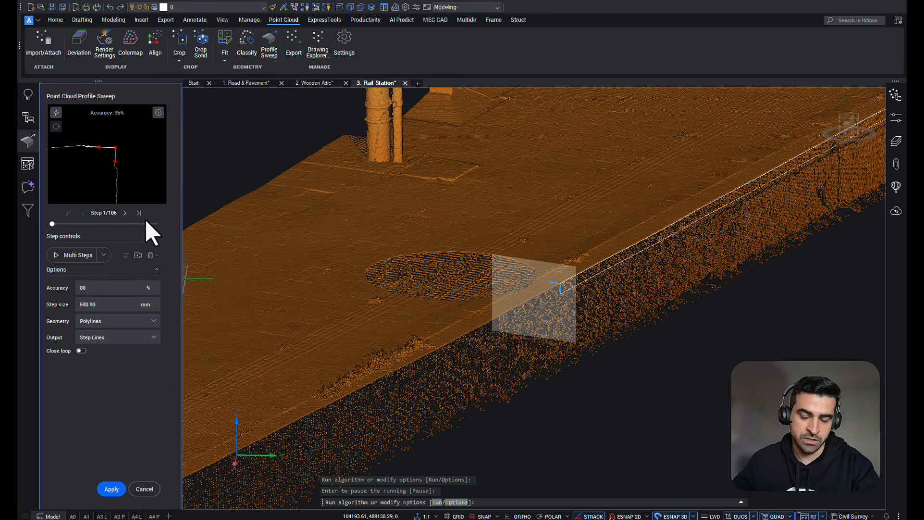